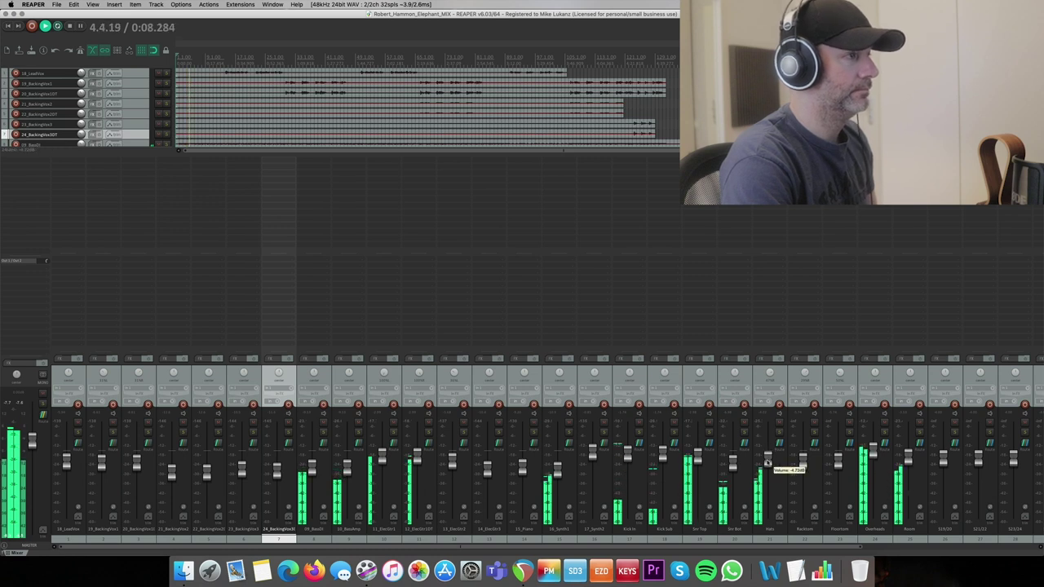
Lower the Hats track's volume slightly
left_click_drag(767, 461, 768, 465)
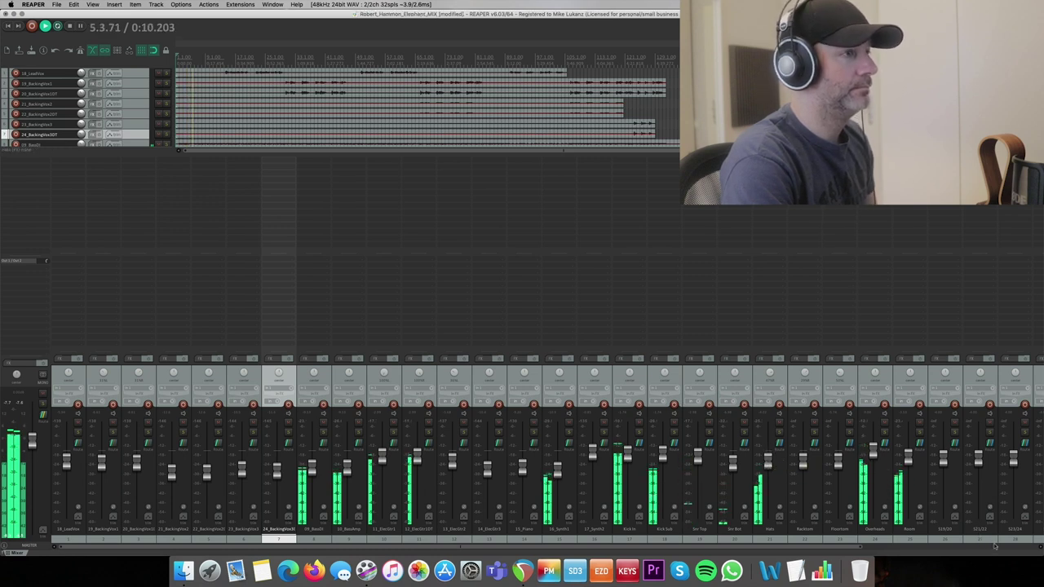
Review the hi-hat's instrument alternatives and the channel mixer in the Superior Drummer 3 plugin, and close its window
scroll(977, 528, "right", 6)
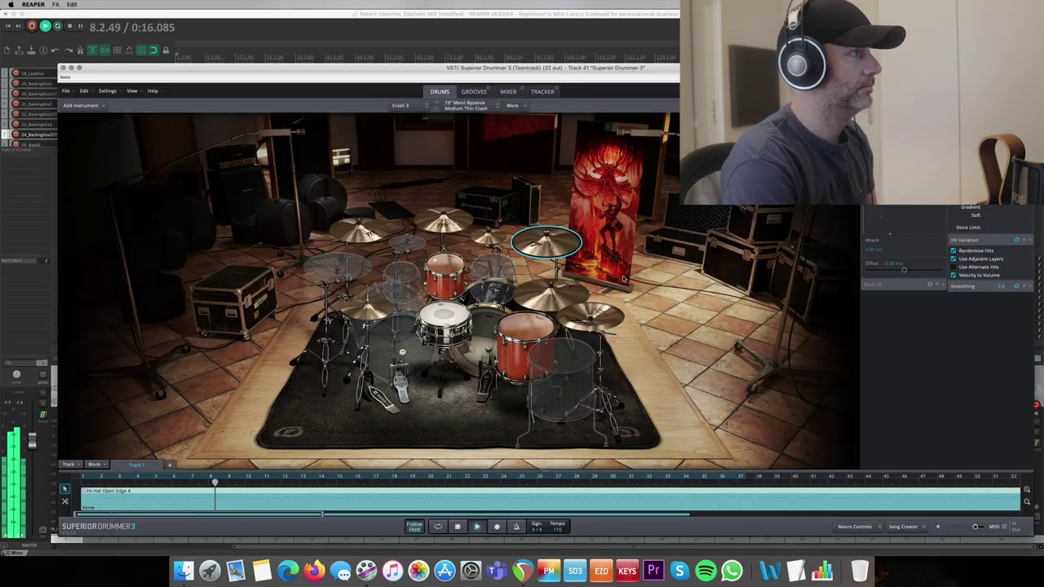
right_click(381, 308)
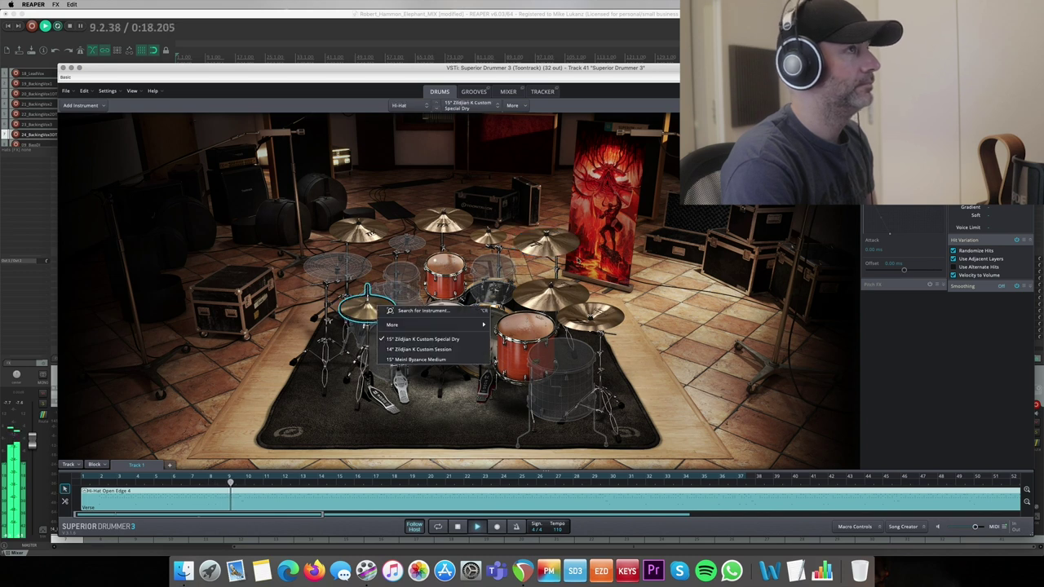
key("Escape")
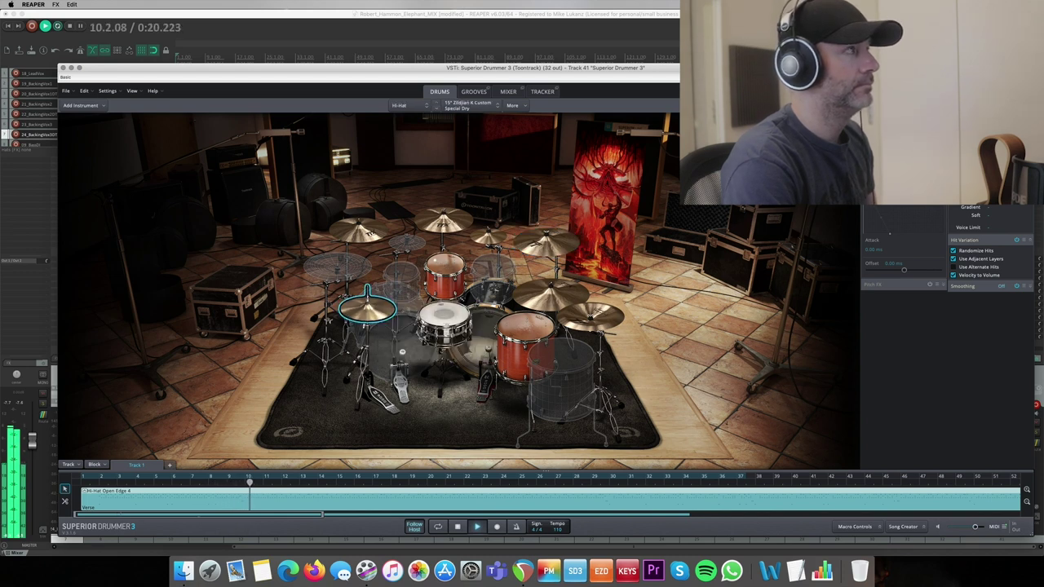
left_click(508, 91)
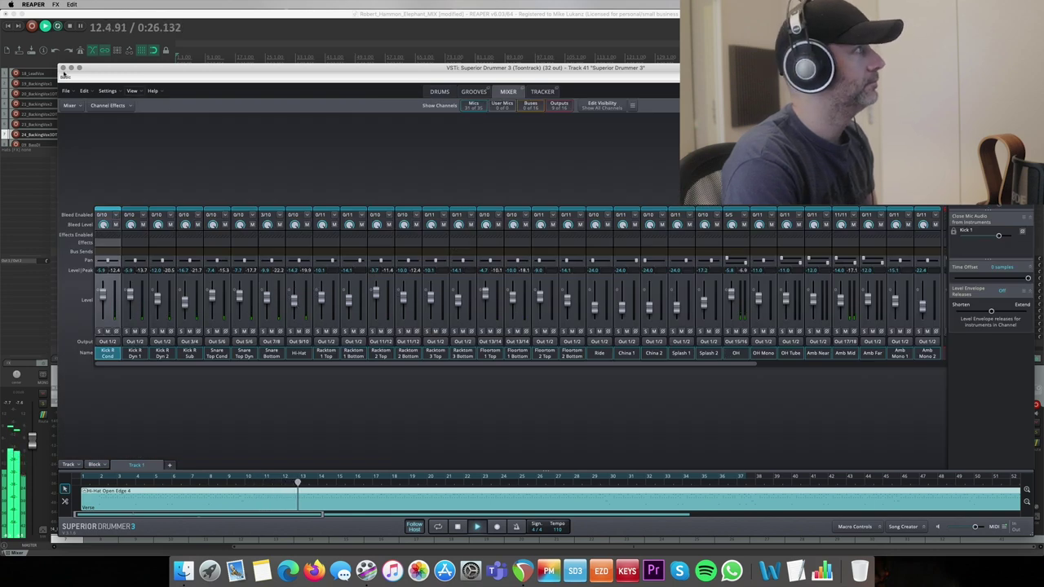
left_click(63, 69)
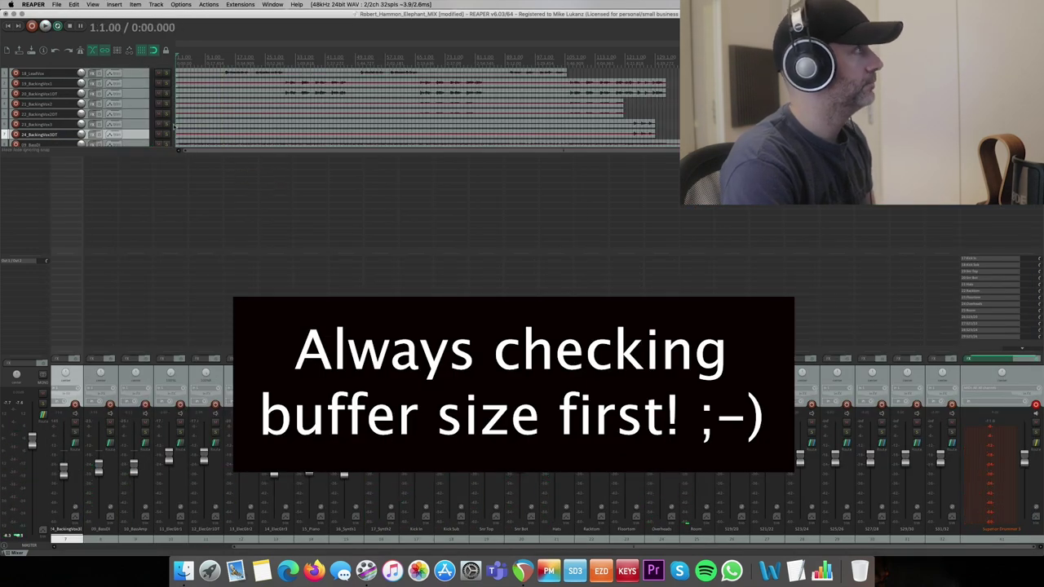
Set the audio device's requested block size to 1024 in the preferences
left_click(34, 5)
left_click(45, 25)
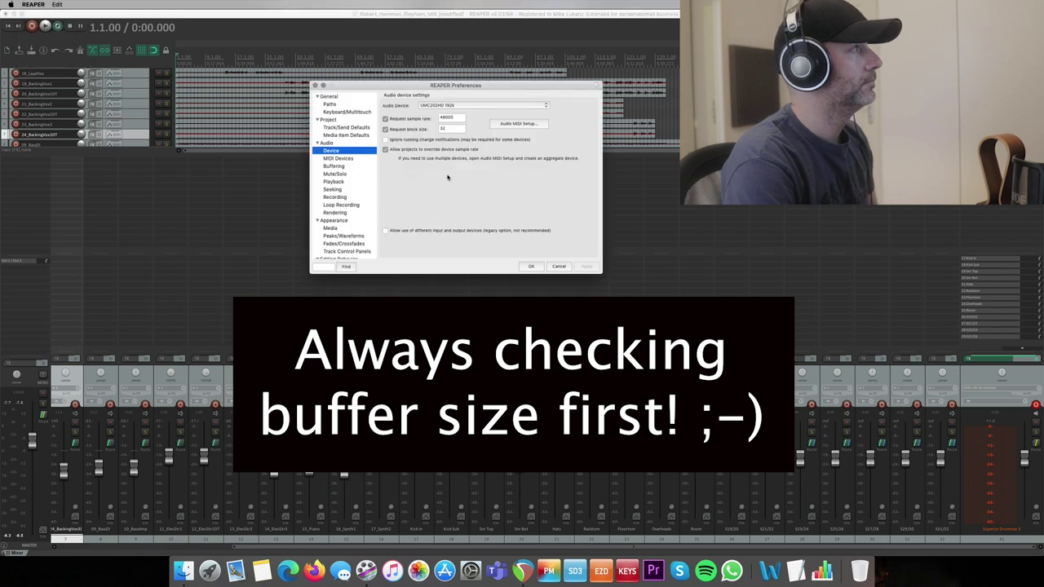
double_click(449, 130)
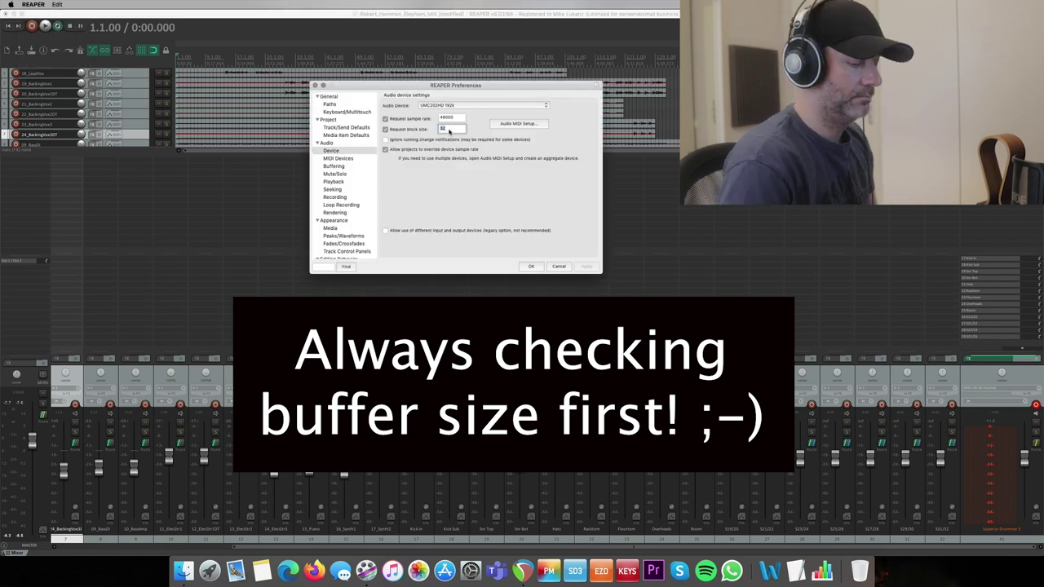
double_click(449, 128)
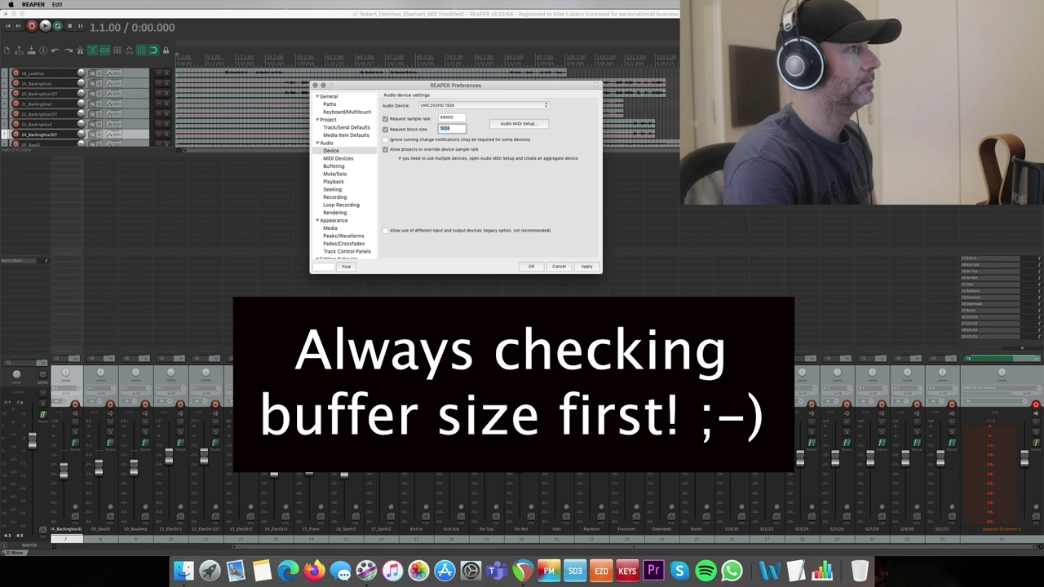
left_click(531, 267)
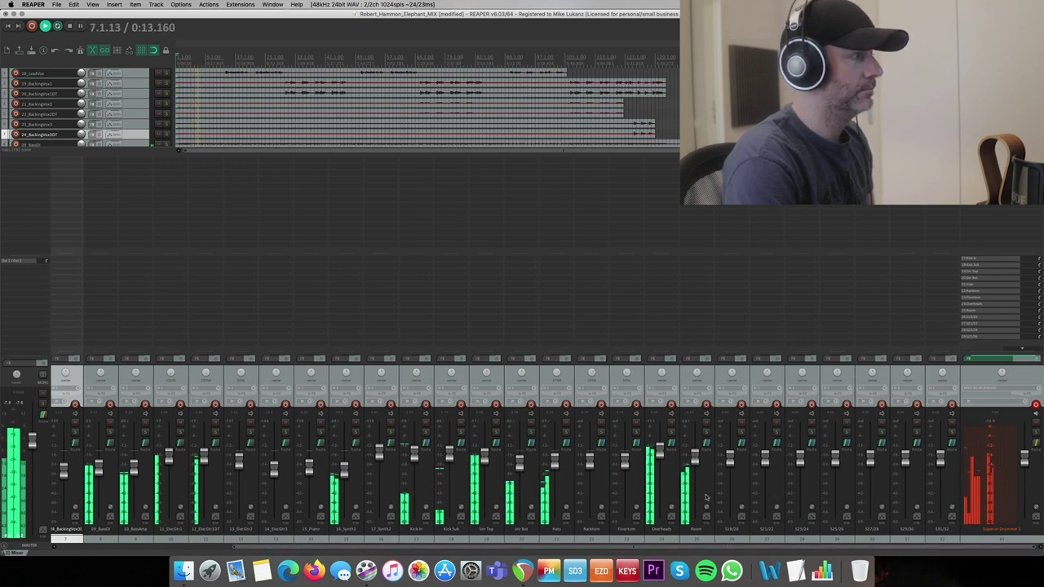
Slightly lower the Snr Top and Snr Bot volumes as a group, and likewise the Overheads and Room volumes
left_click(496, 532)
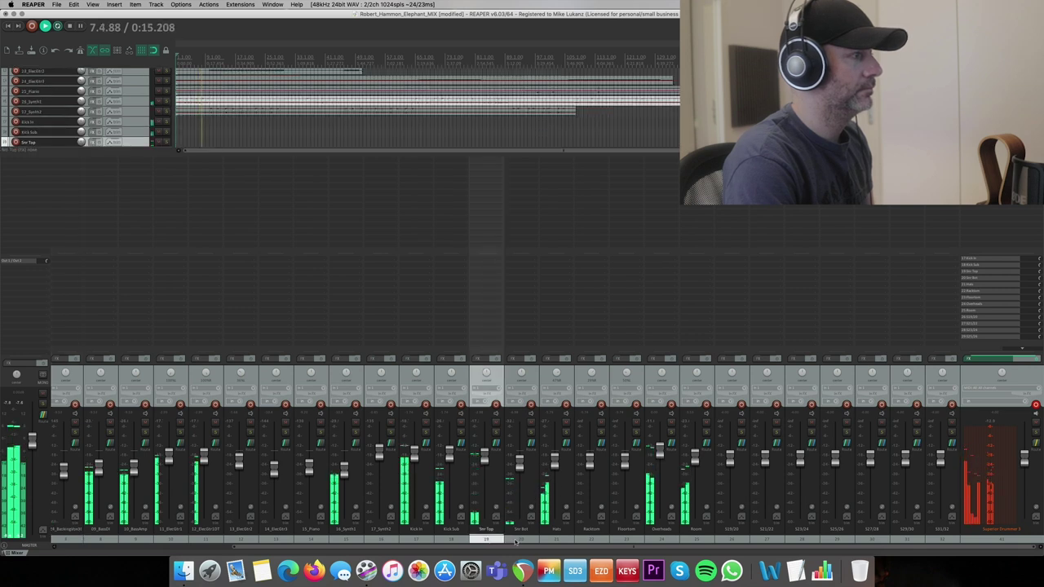
left_click(516, 540, "shift")
mouse_move(519, 474)
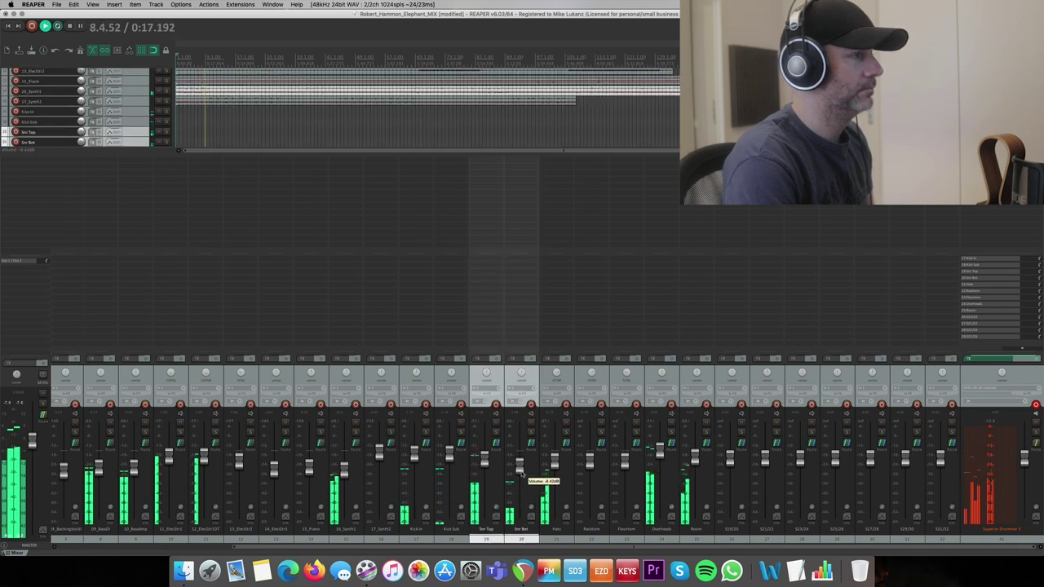
left_click(660, 449)
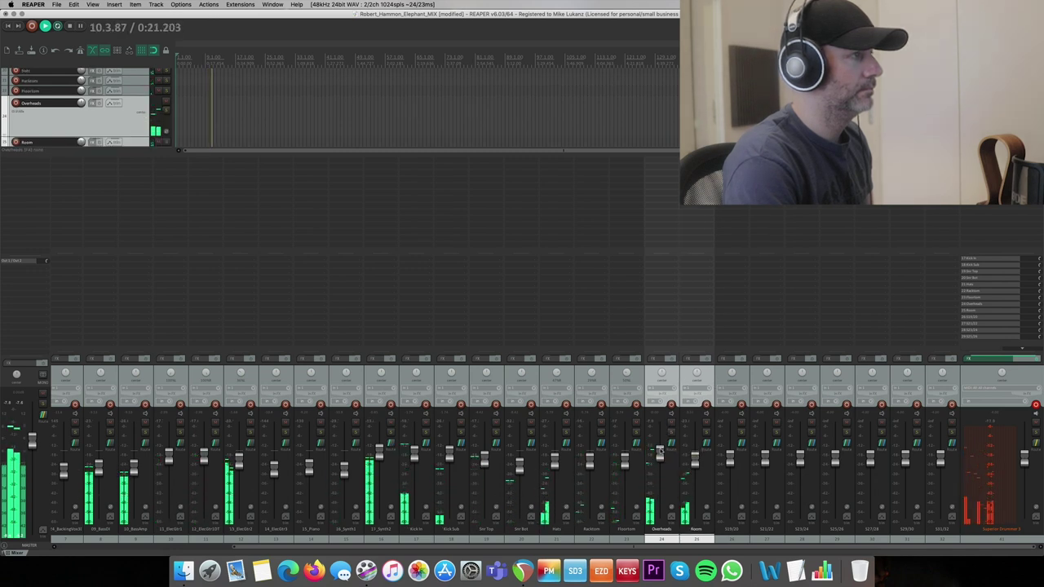
Select the Racktom and Floortom tracks, the range from 18_LeadVox through 17_Synth2, and finally only 18_LeadVox
left_click(591, 481)
left_click(625, 481, "shift")
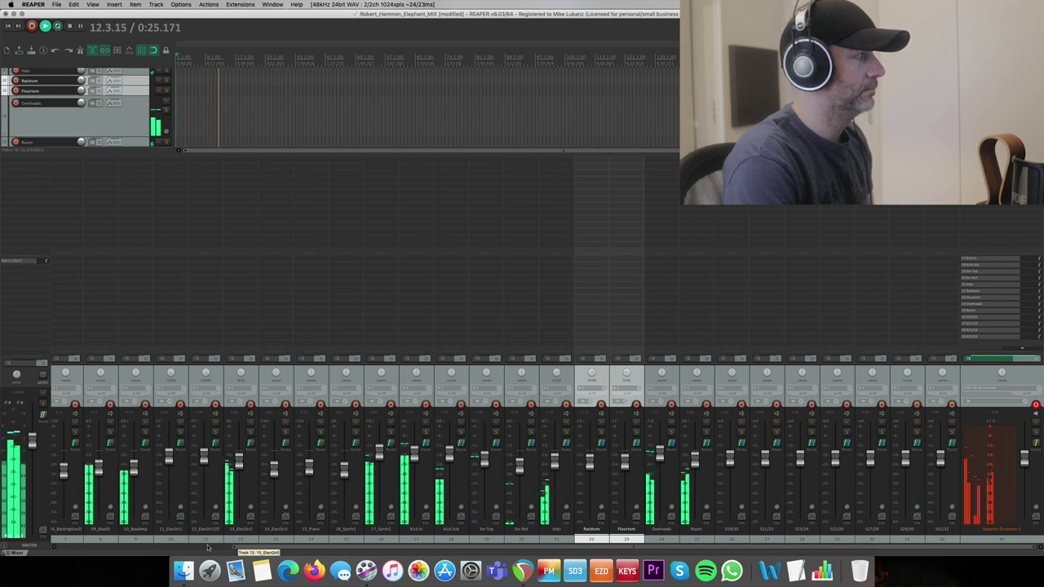
scroll(59, 502, "left", 6)
left_click(60, 502)
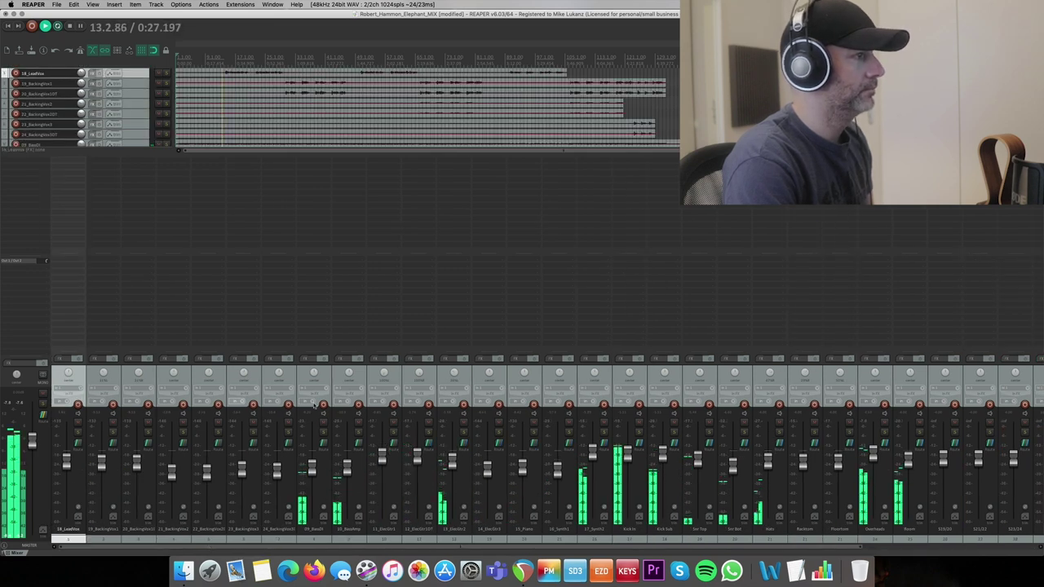
left_click(594, 408, "shift")
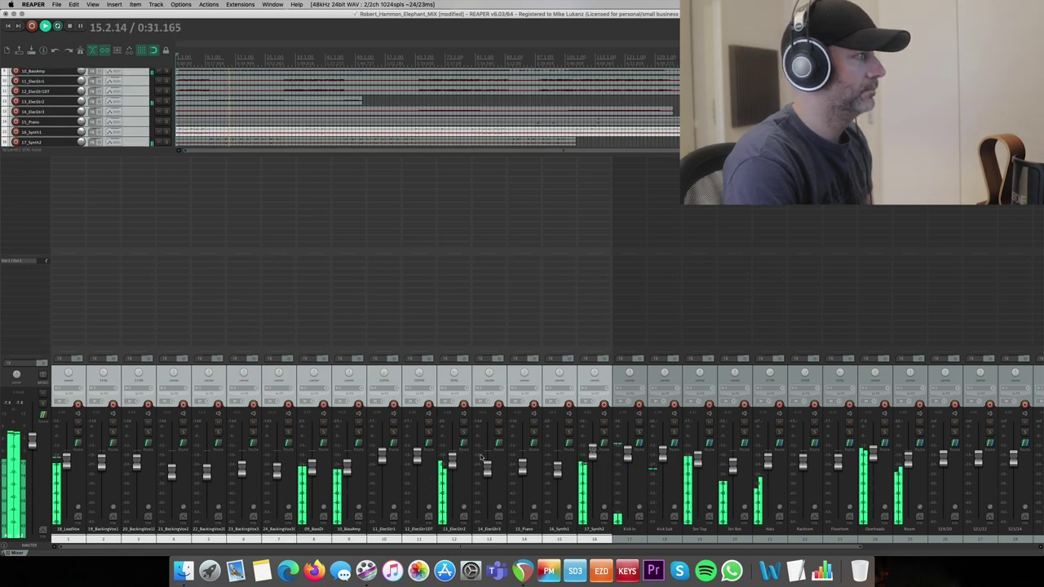
left_click(81, 381)
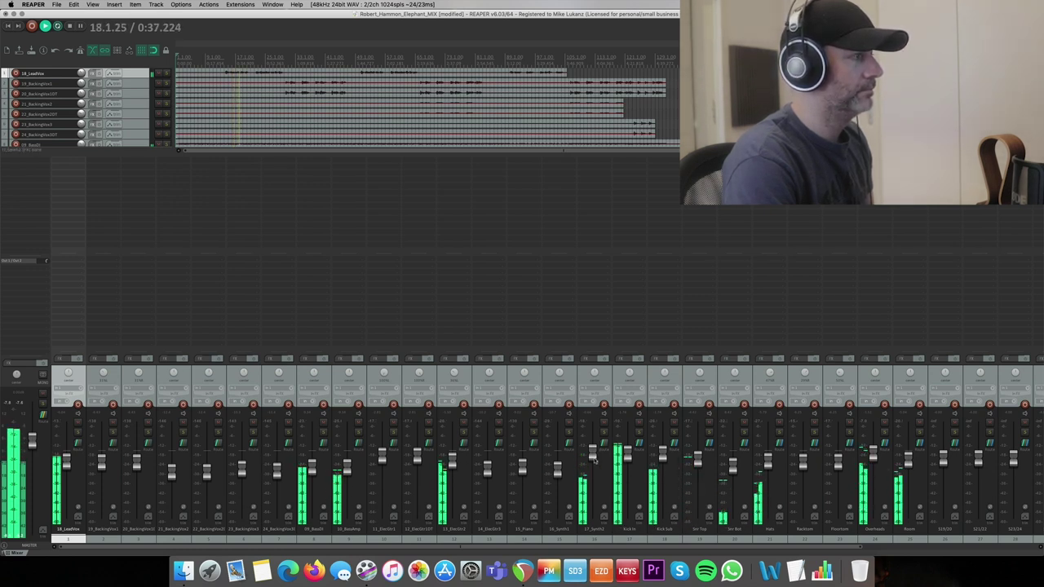
Fine-tune the 17_Synth2 track's volume to about -1.1 dB and stop playback
left_click_drag(594, 460, 594, 462)
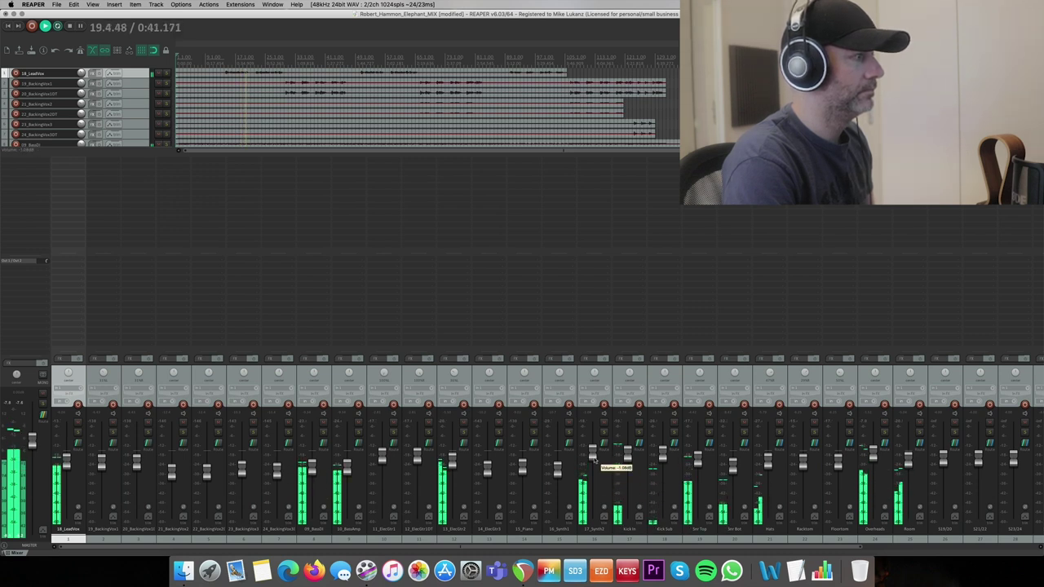
key("space")
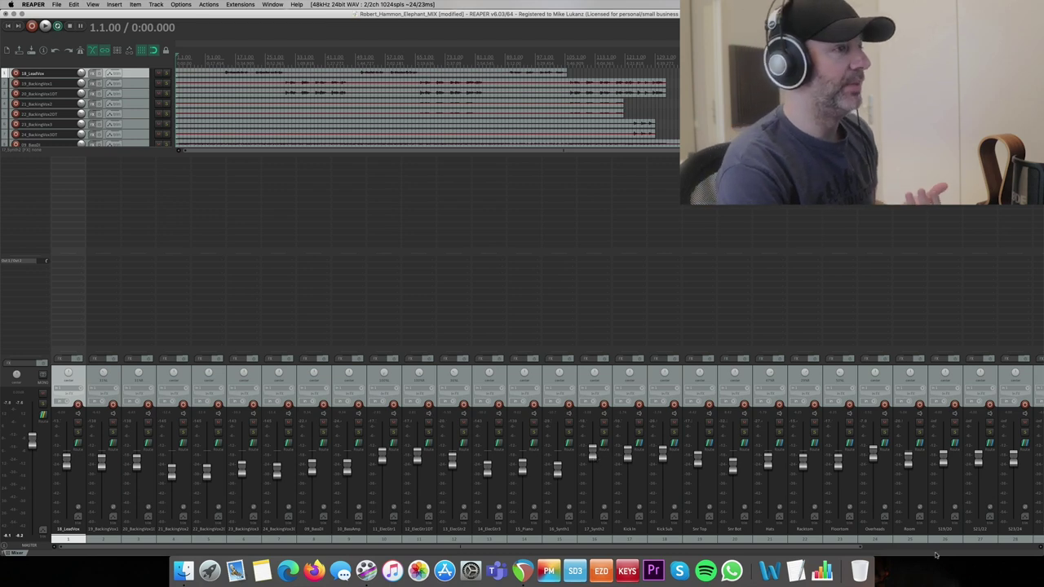
Show the drum kit in the Superior Drummer 3 plugin and review the alternative snare drums
scroll(938, 552, "right", 5)
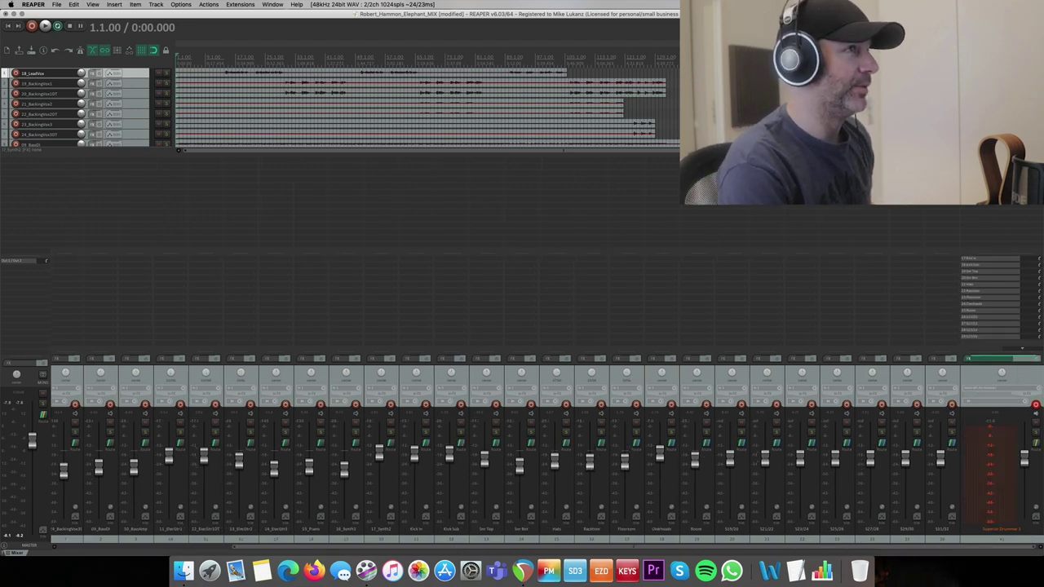
key("f")
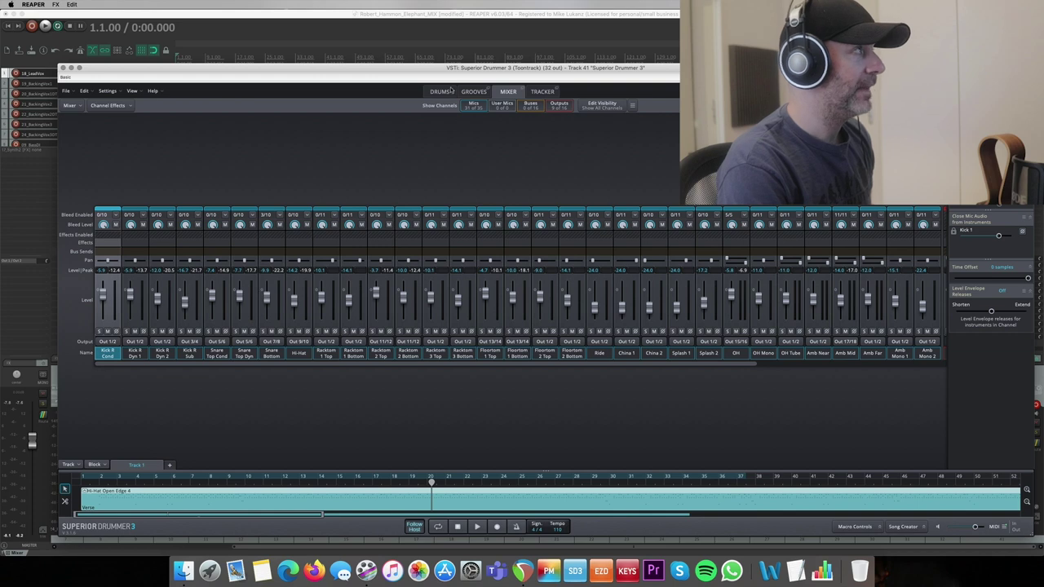
left_click(442, 91)
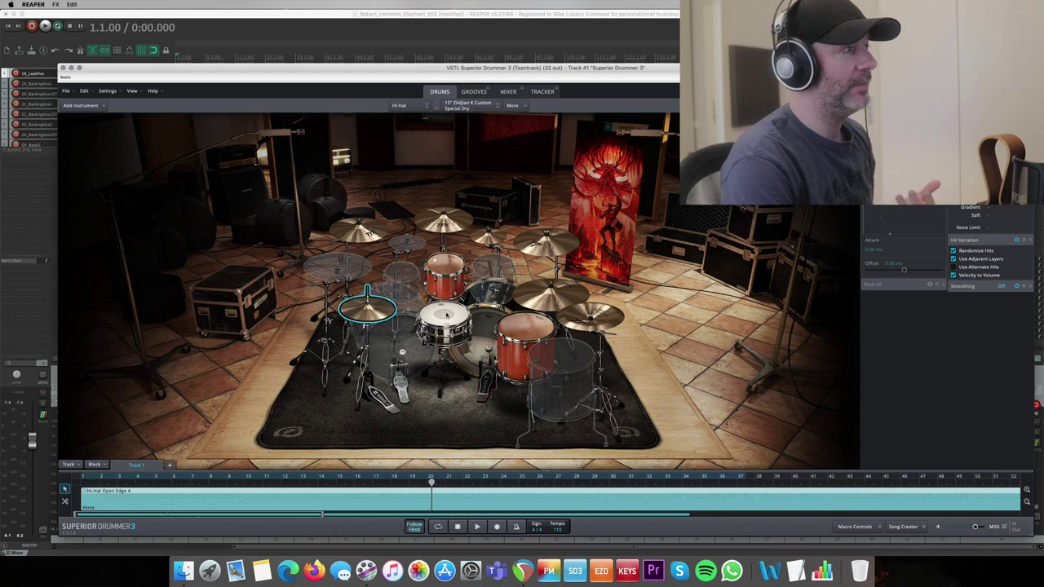
right_click(451, 314)
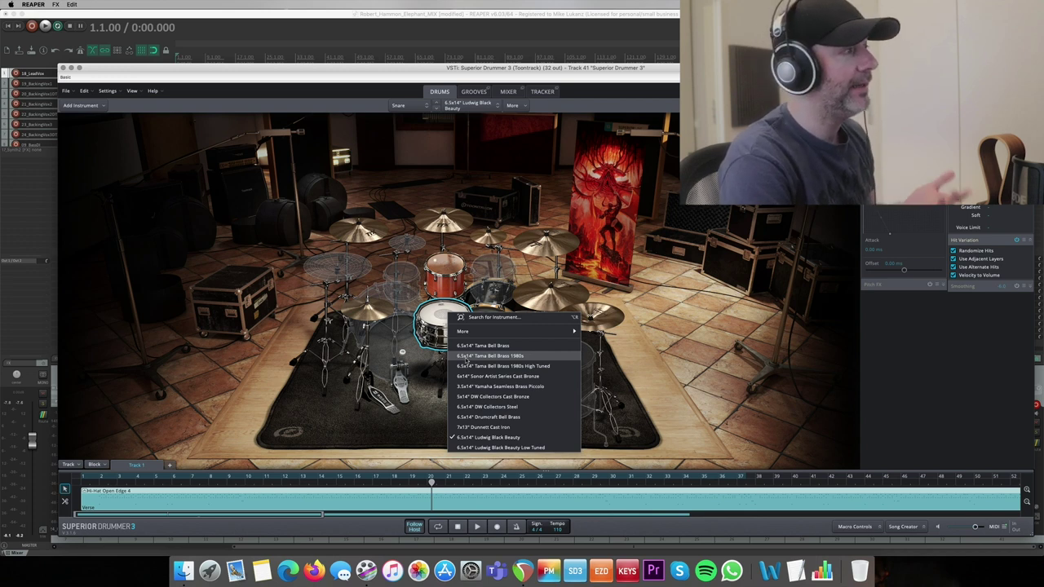
left_click(435, 383)
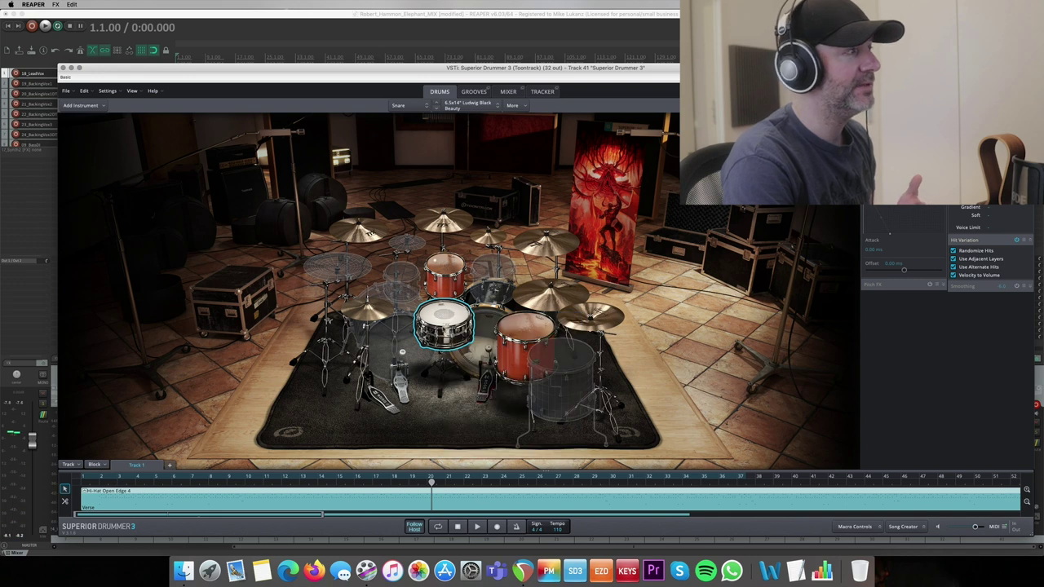
Try the 6.5x14" Tama Bell Brass 1980s and Drumcraft Bell Brass snares, restore the 6.5x14" Ludwig Black Beauty, and close the plugin
right_click(445, 331)
left_click(467, 364)
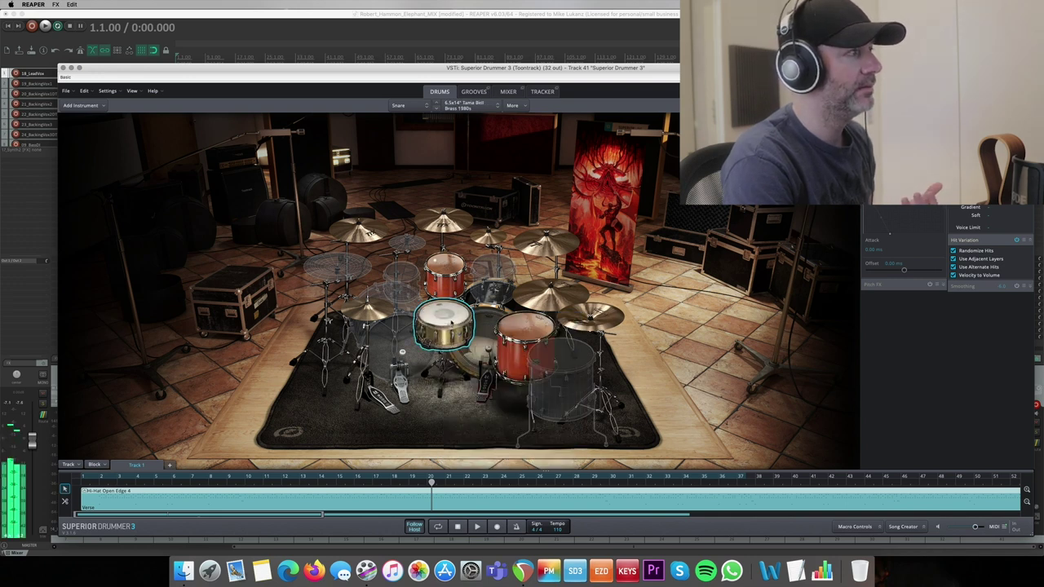
right_click(453, 318)
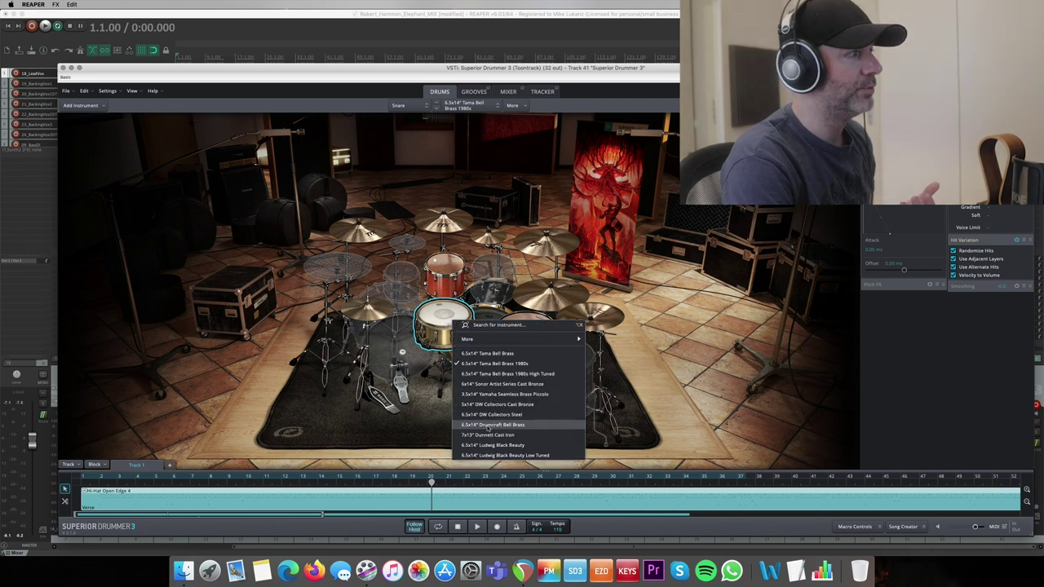
left_click(488, 425)
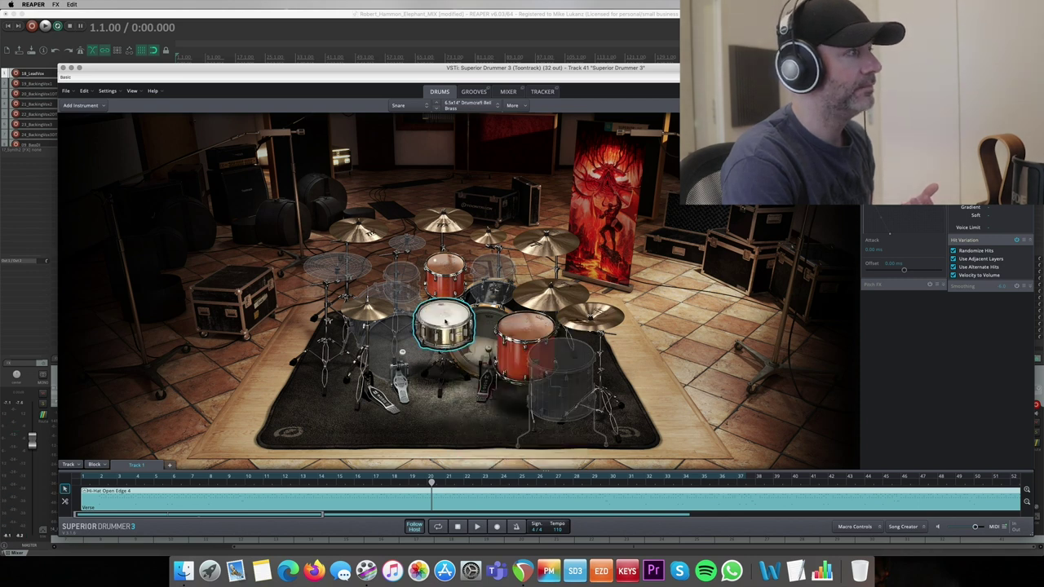
right_click(447, 319)
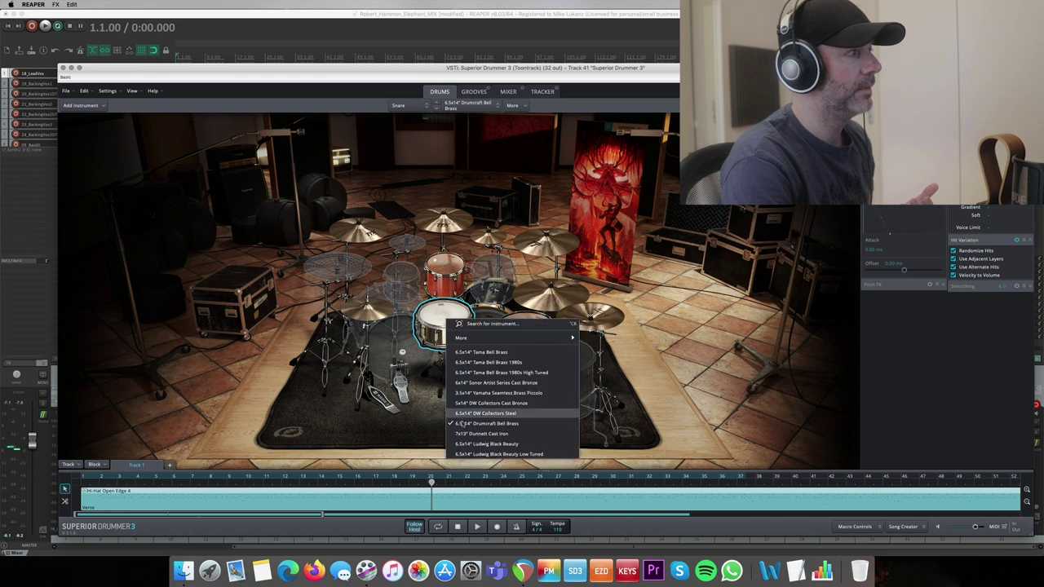
left_click(463, 442)
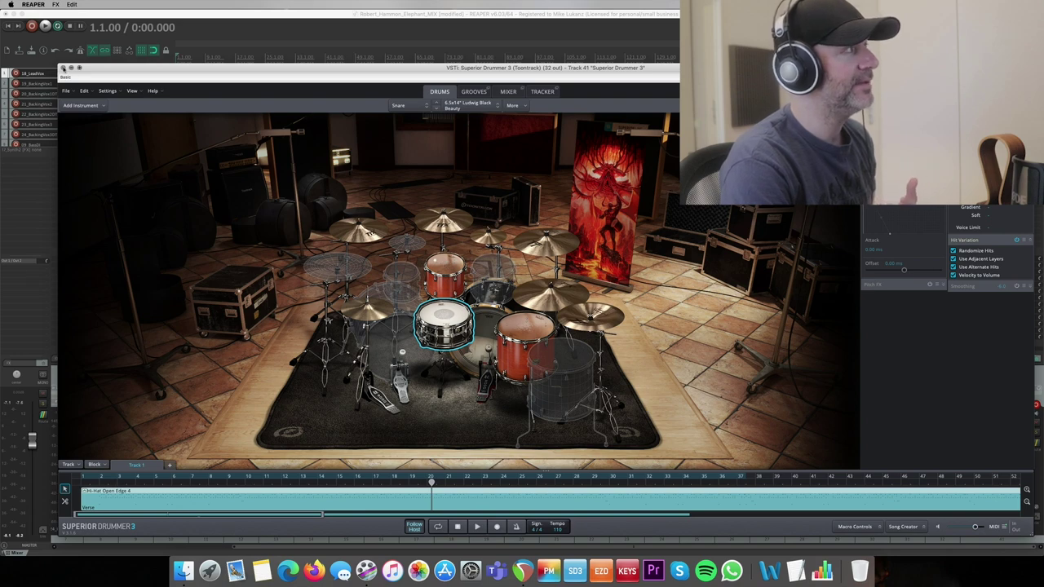
key("super+w")
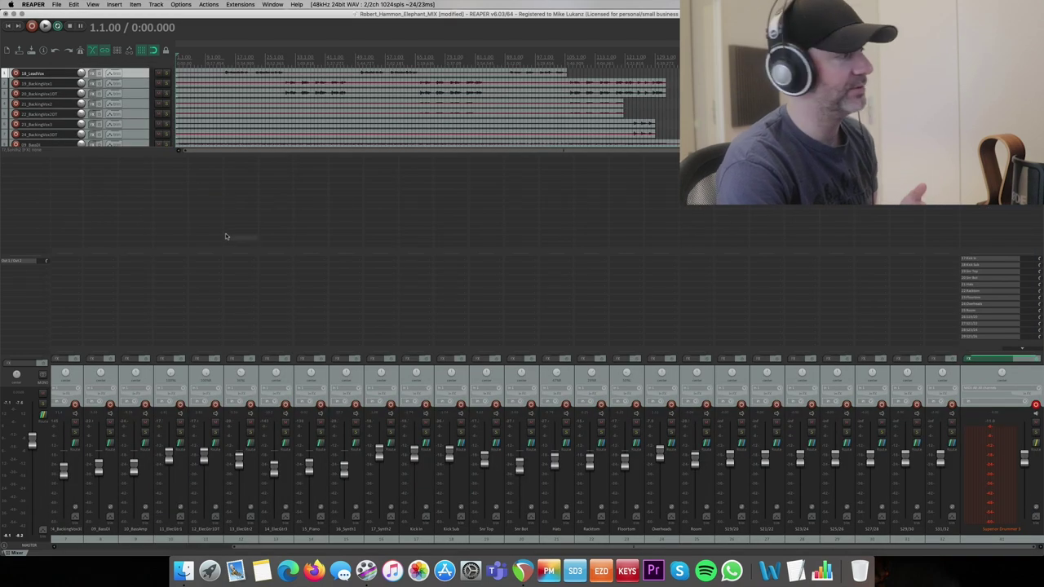
Select the four tracks from 09_BassDI through 12_ElecGtr1DT in the mixer
left_click(227, 550)
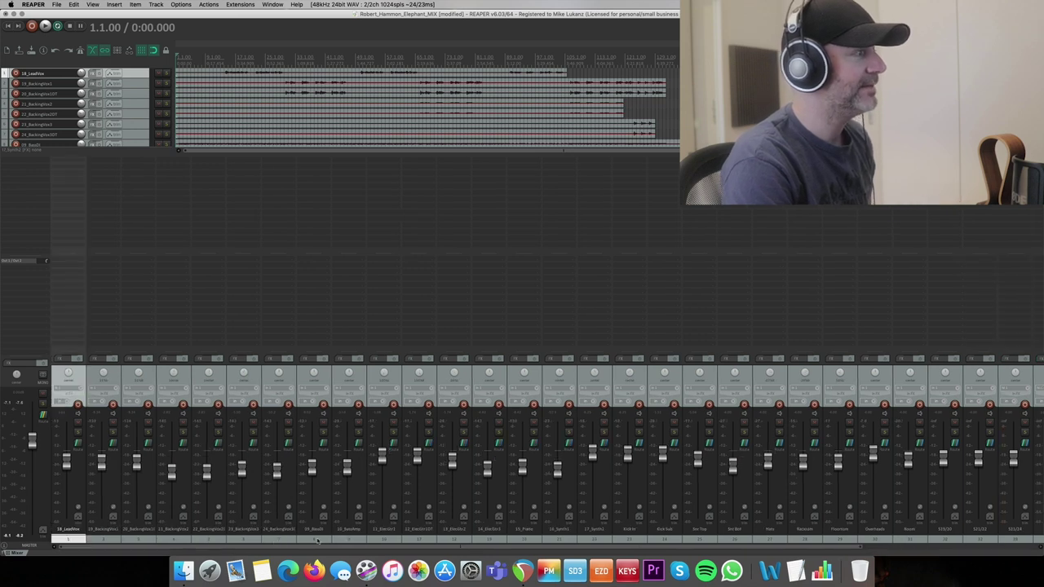
left_click(327, 540)
left_click(353, 542, "shift")
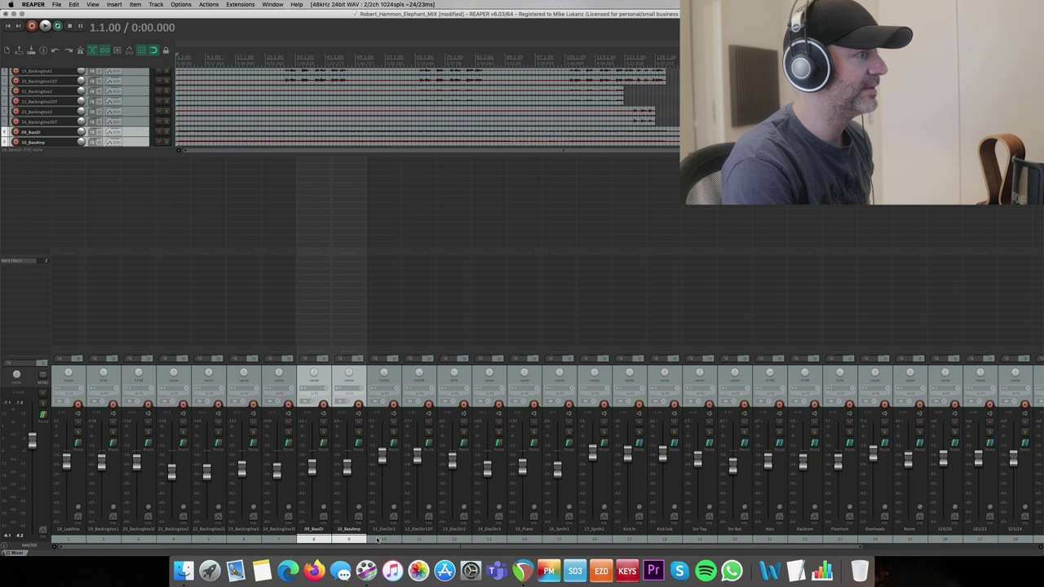
left_click(377, 540, "shift")
left_click(408, 541, "shift")
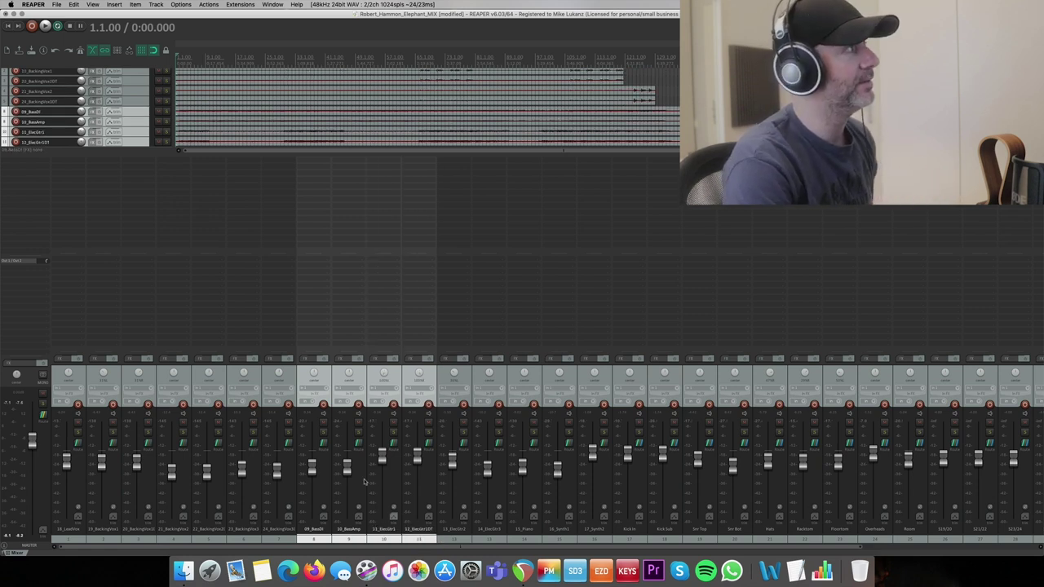
Place the edit cursor at 10.1.00 on the timeline
scroll(303, 107, "up", 3)
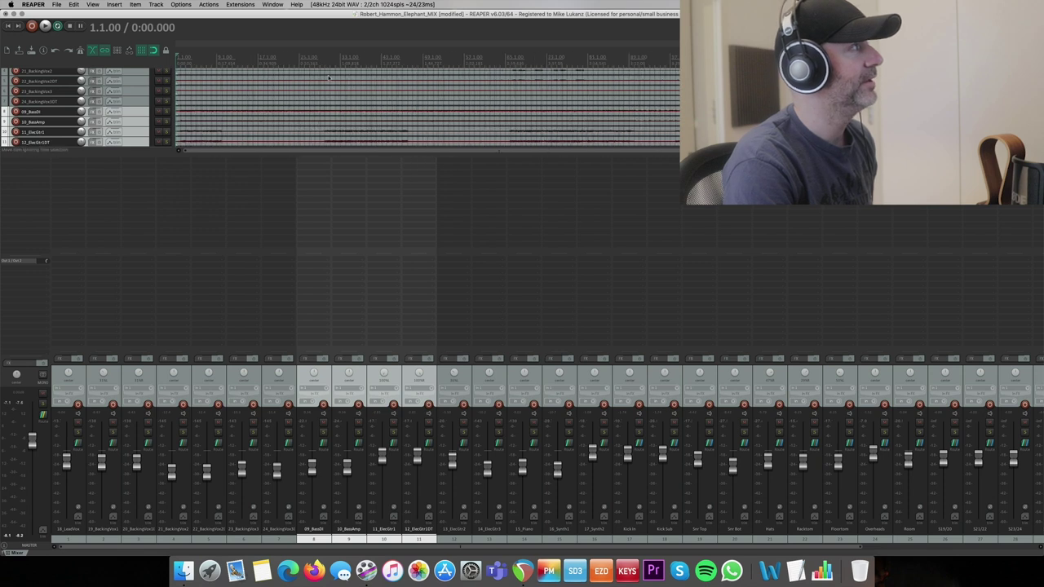
scroll(273, 75, "up", 2)
left_click(280, 61)
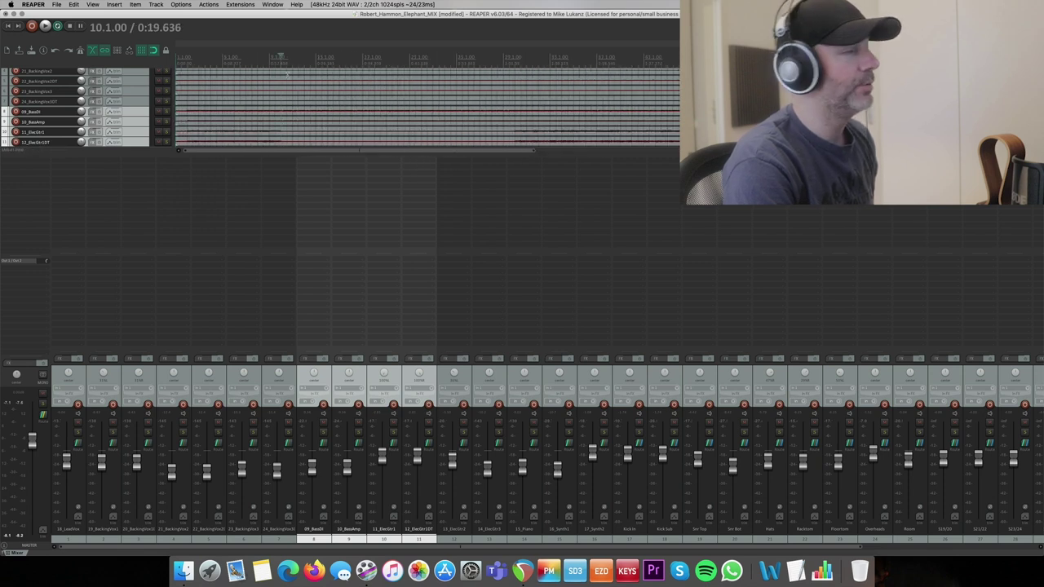
Solo the selected bass and guitar tracks plus 13_ElecGtr2 during playback from bar 10 and raise the 13_ElecGtr2 fader slightly
key("space")
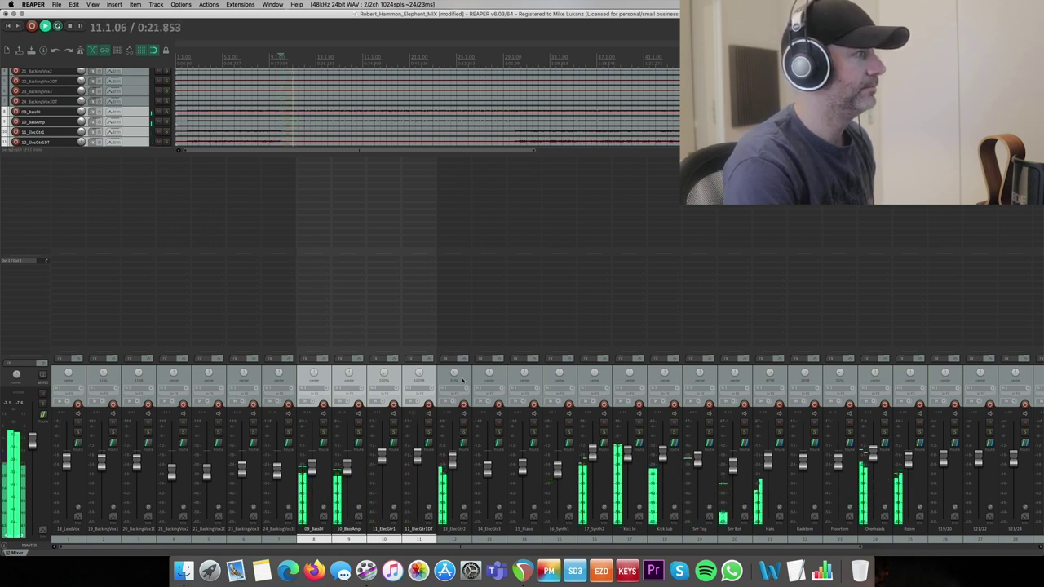
left_click(463, 432, "shift")
left_click_drag(452, 462, 453, 457)
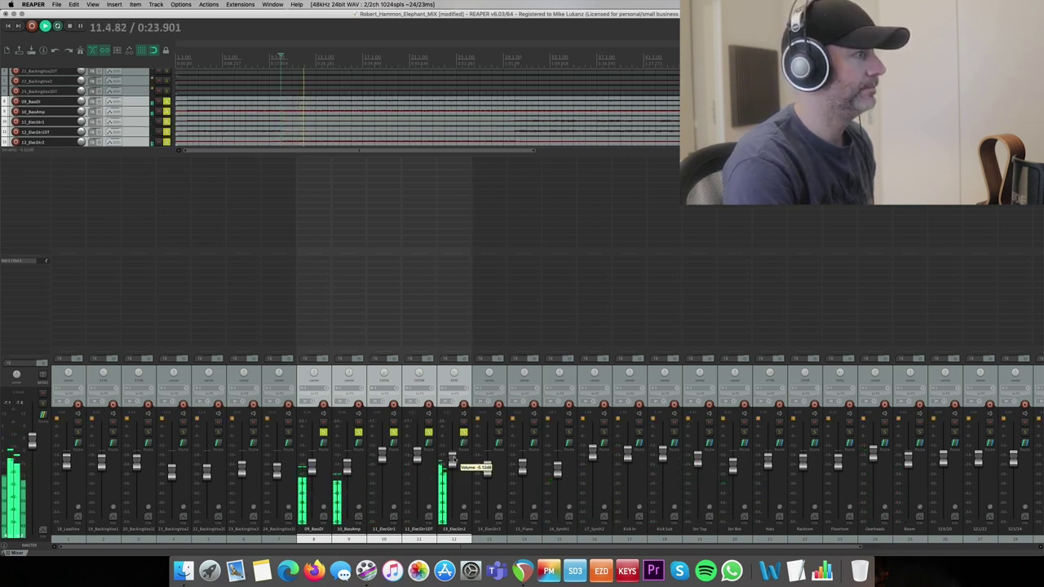
left_click_drag(452, 459, 452, 459)
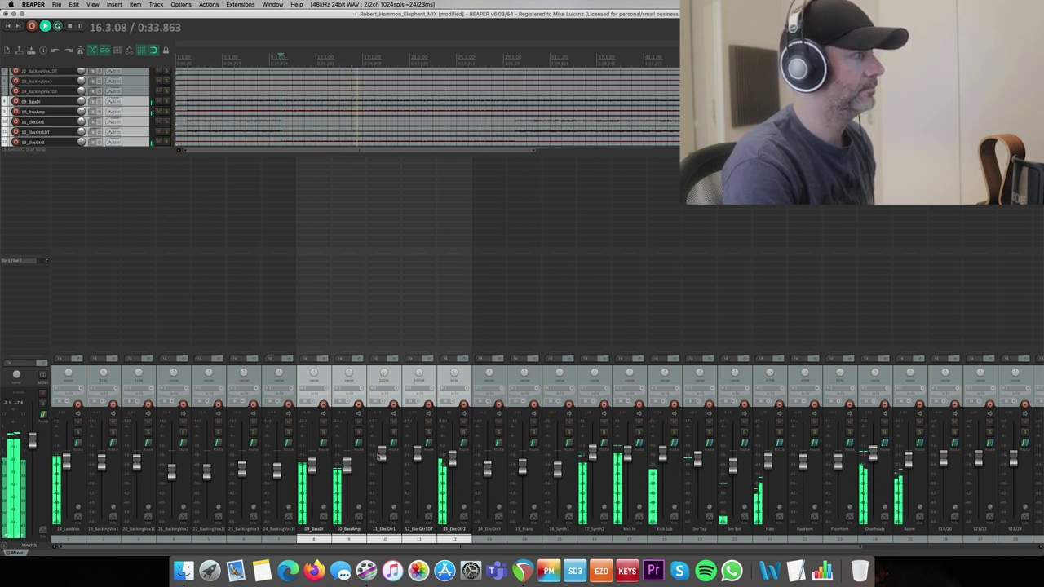
Mute the 18_LeadVox track, listen to the mix without it, and stop playback
left_click(79, 422)
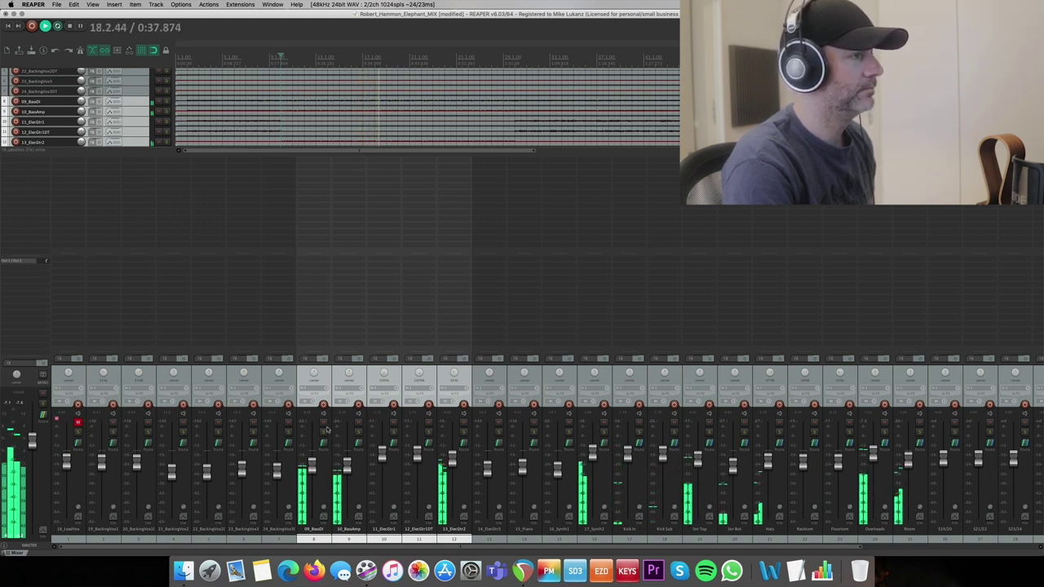
key("space")
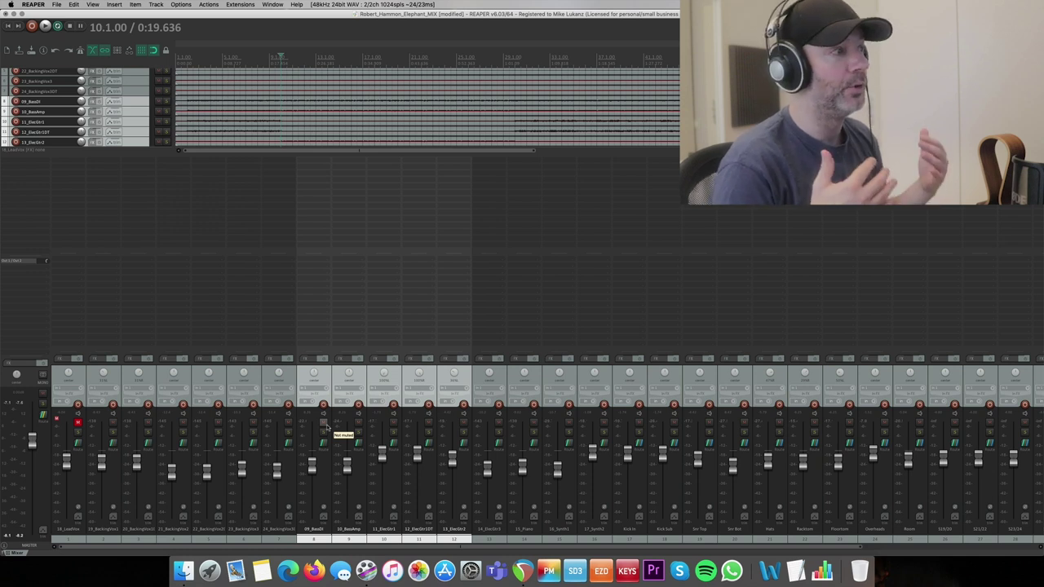
Open the Superior Drummer 3 plugin, try the 18x22" DW Collectors All Maple kick, and restore the 14x24" Gretsch Square Badge 1980s
left_click(999, 548)
left_click(1002, 388)
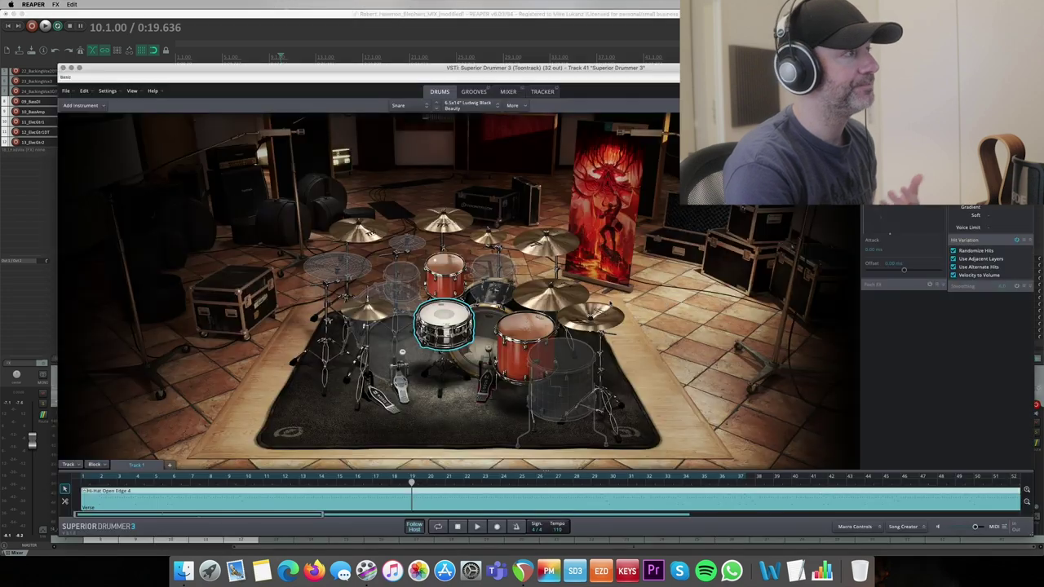
right_click(493, 315)
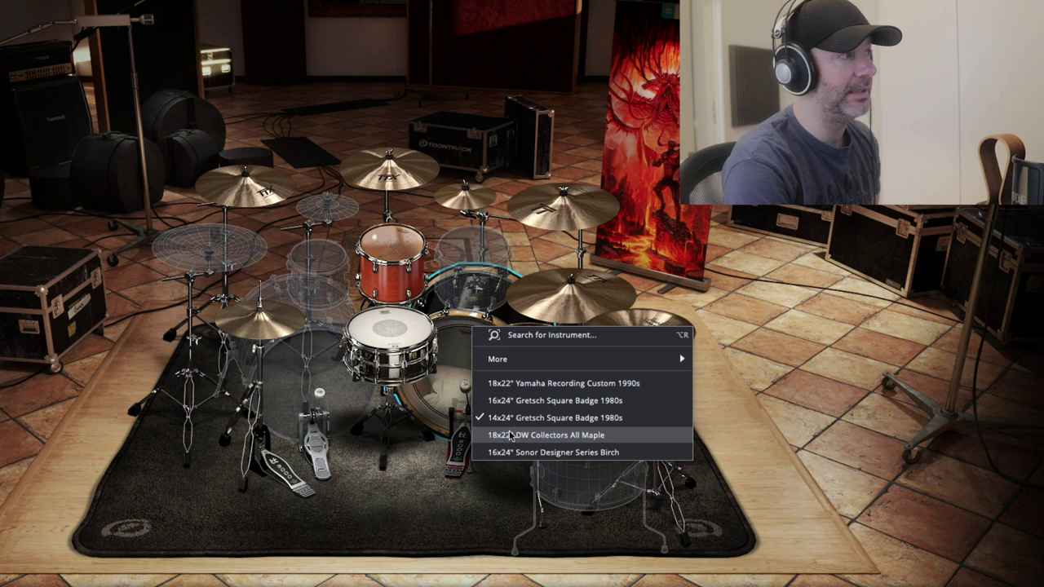
left_click(511, 435)
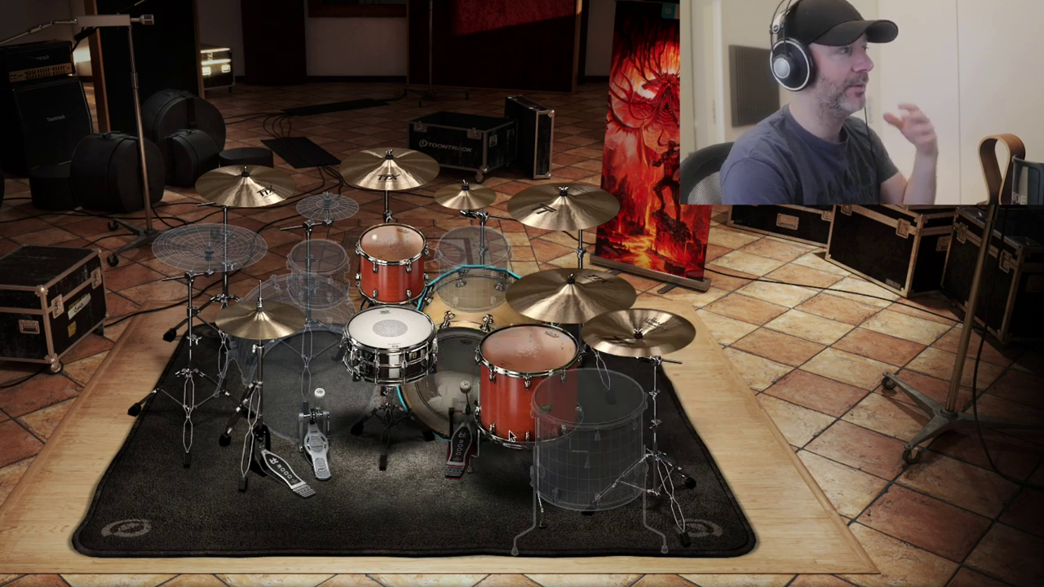
right_click(467, 372)
left_click(501, 457)
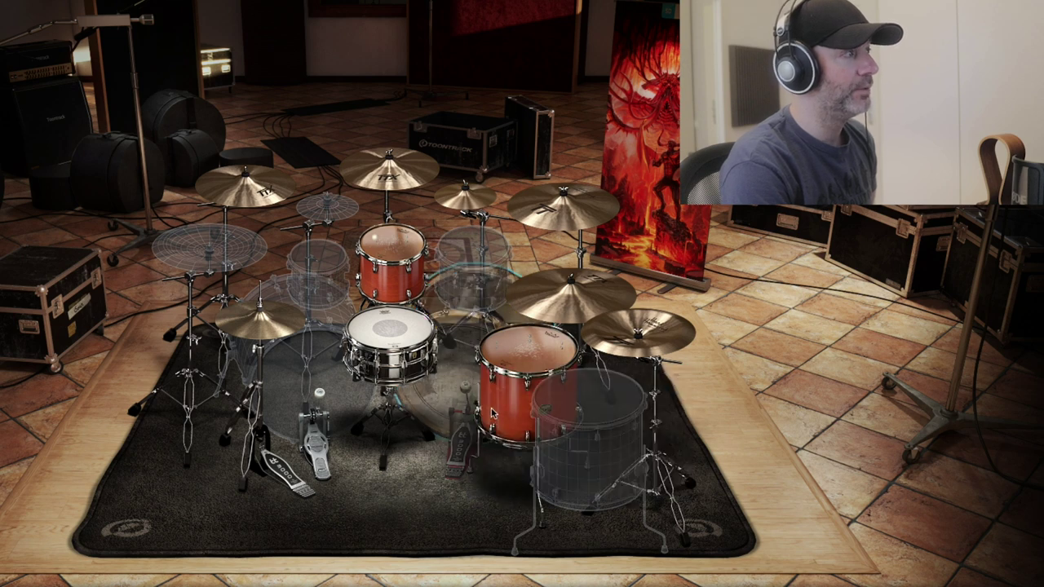
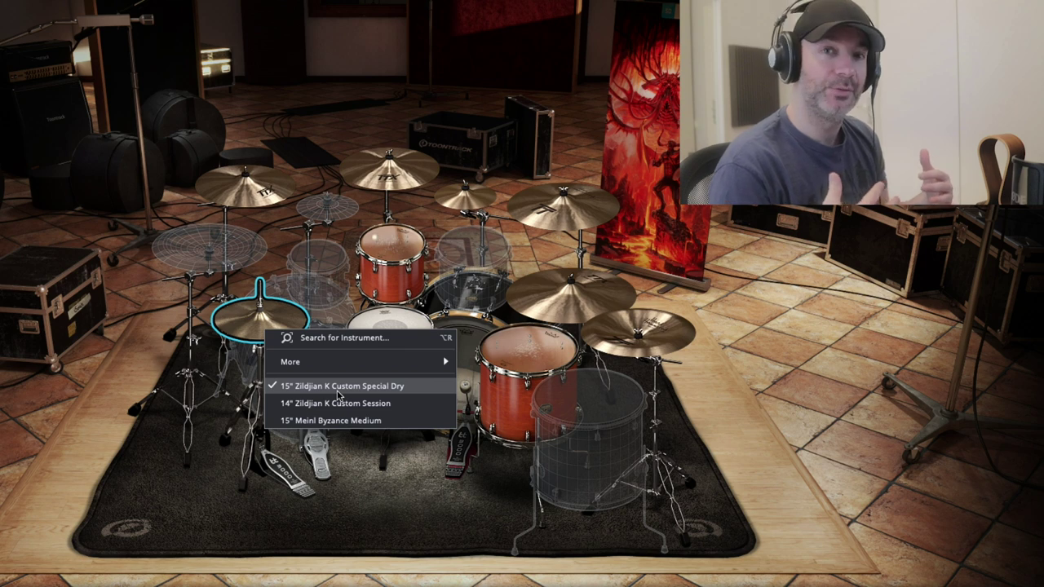
Review the alternative cymbals for Crash 1 without changing it and close the Superior Drummer 3 plugin
right_click(265, 191)
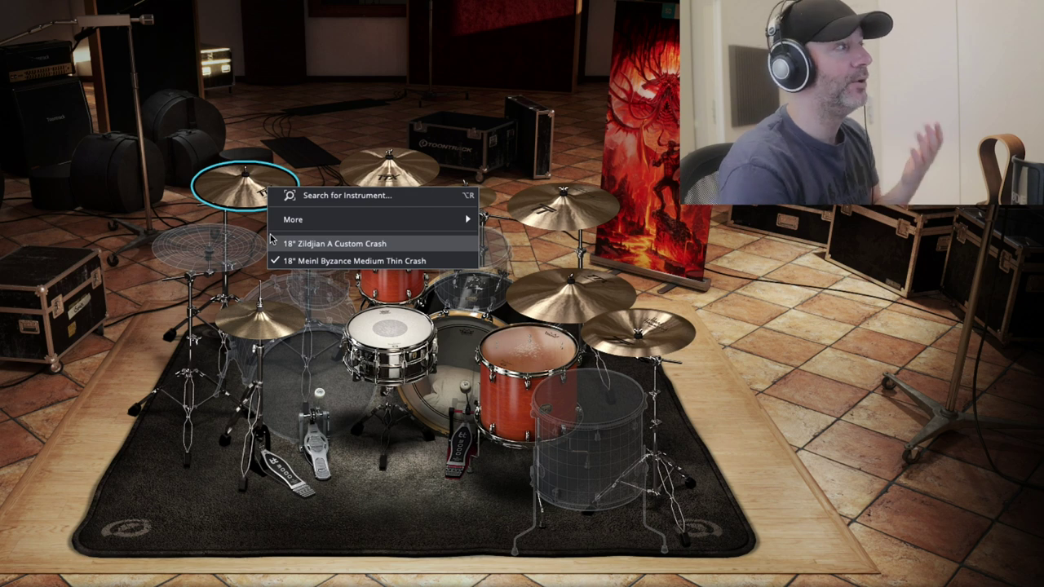
left_click(930, 269)
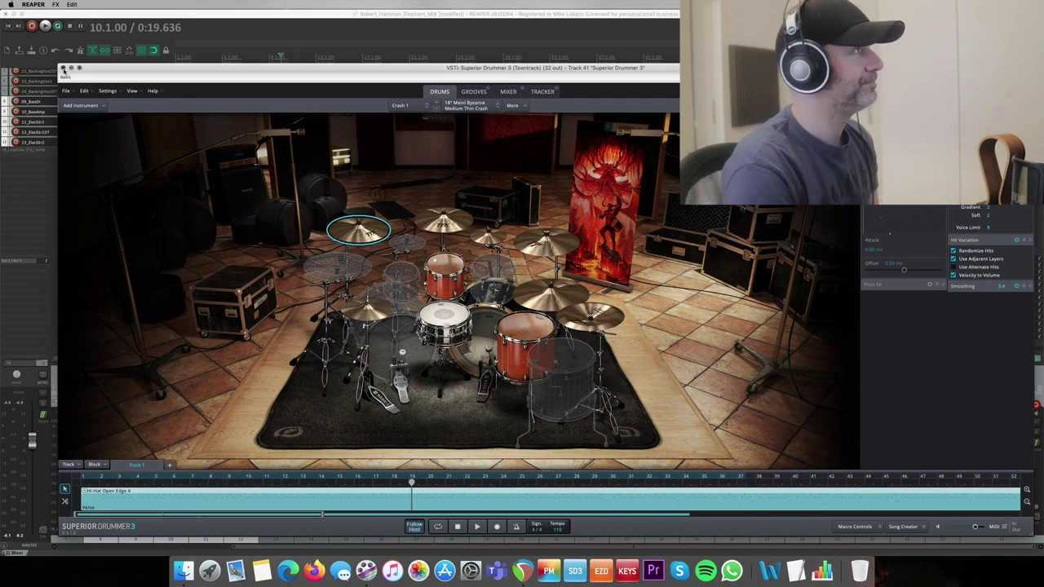
key("super+w")
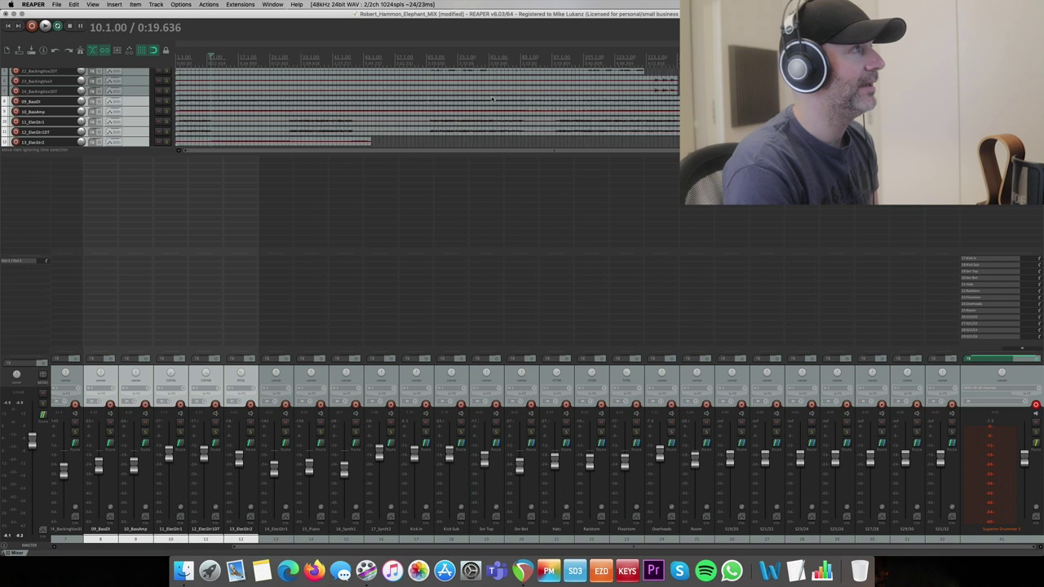
Place the edit cursor at 91.1.00 on the timeline and play the song from there
left_click(519, 65)
left_click(527, 63)
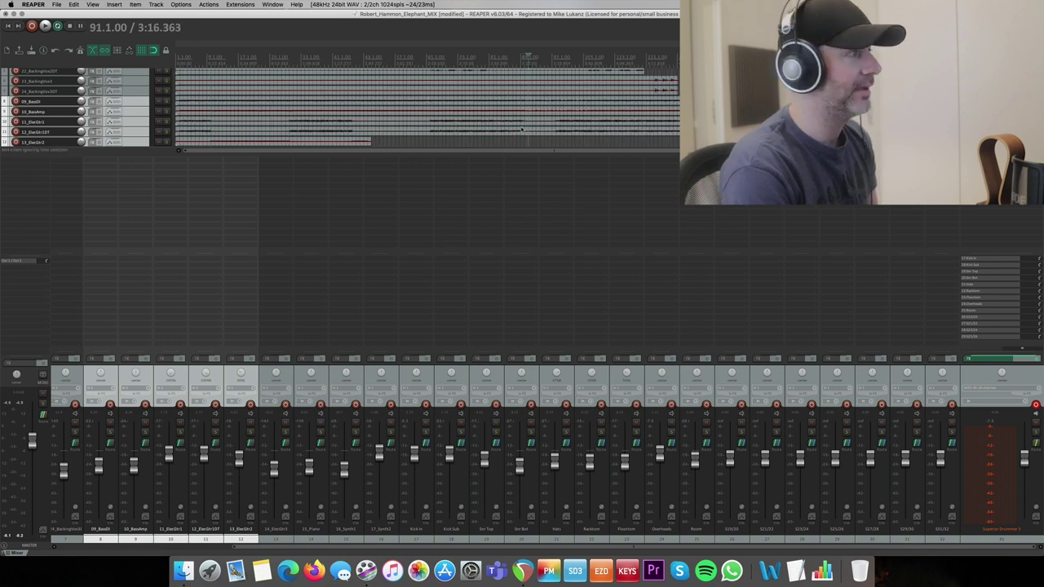
key("space")
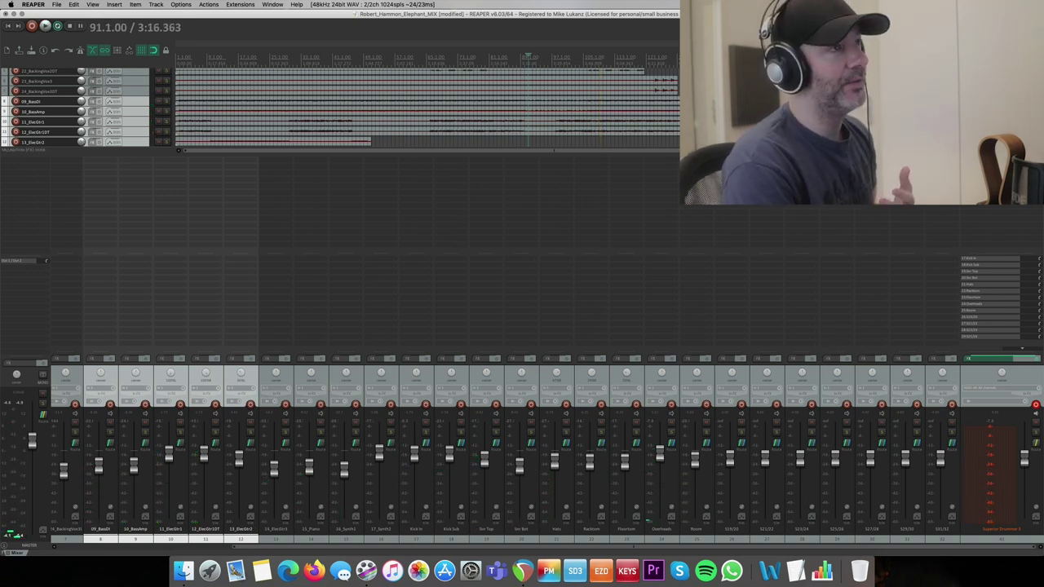
Reopen the Superior Drummer 3 plugin, view the source drum recordings in the Tracker, and return to the drum kit view
left_click(991, 388)
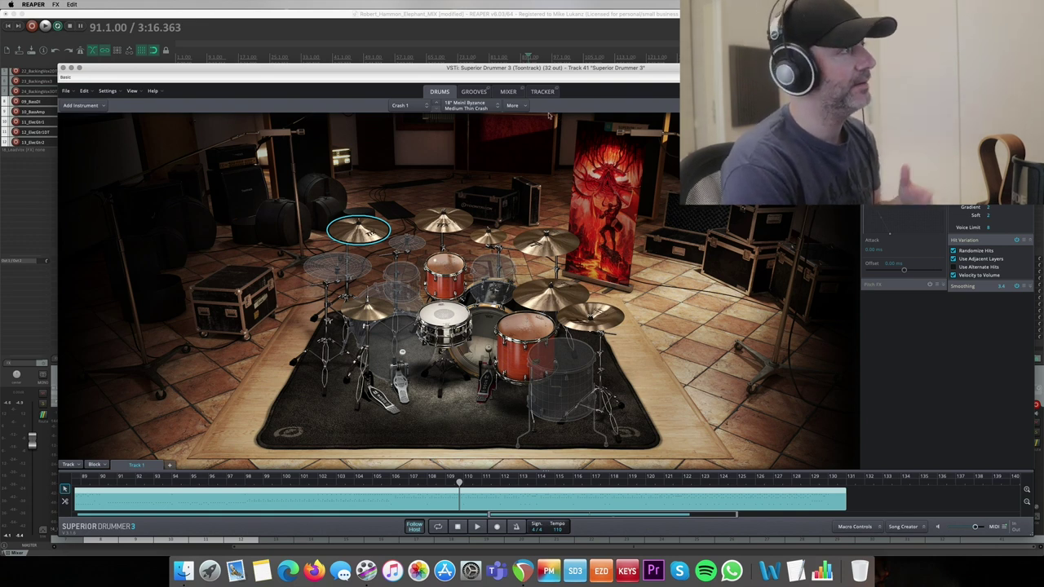
left_click(534, 93)
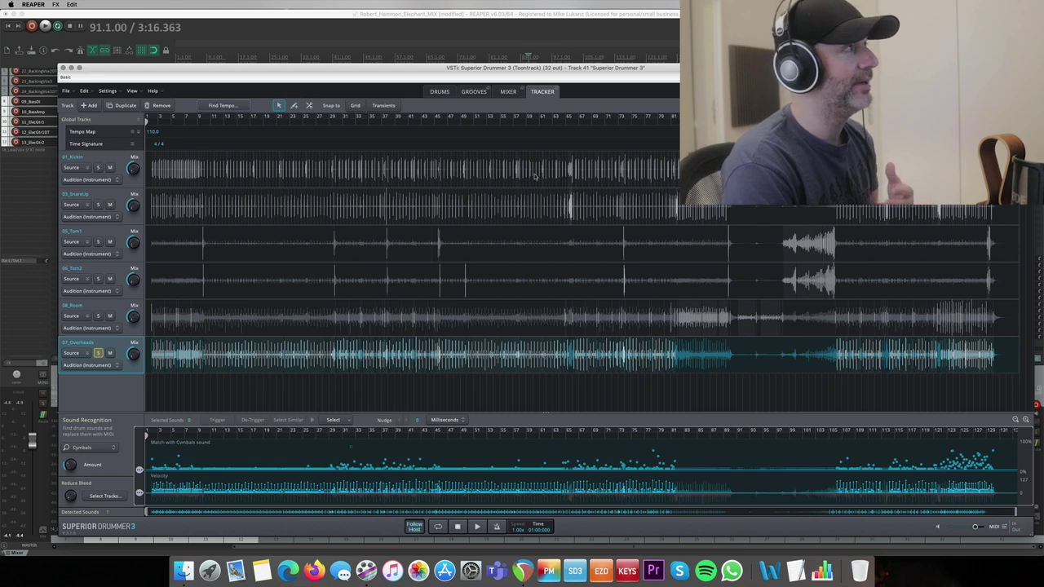
left_click(441, 93)
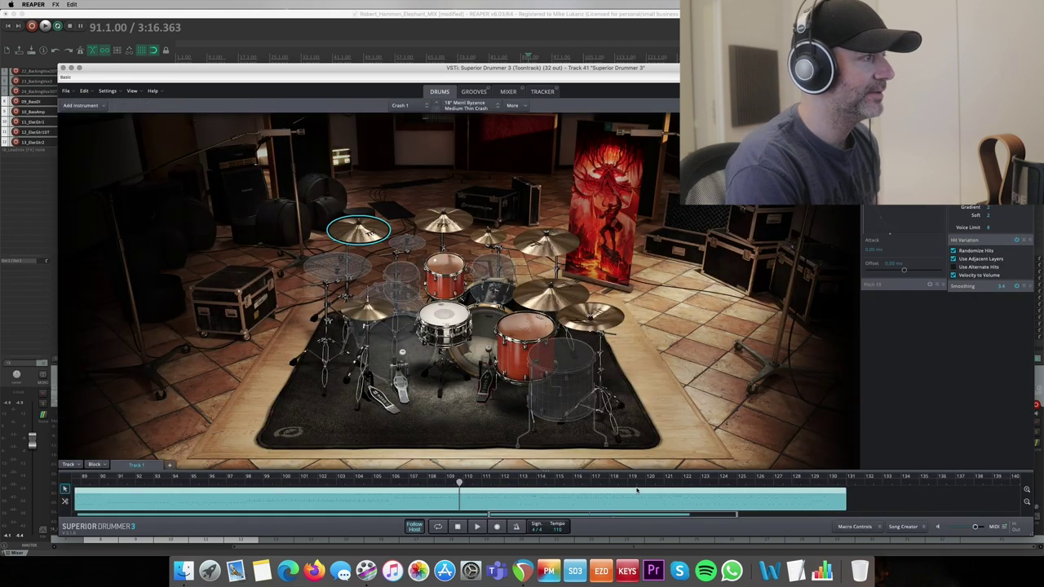
Play briefly from bar 91 and open the drum MIDI block of Track 1 in the Grid Editor
key("space")
key("space")
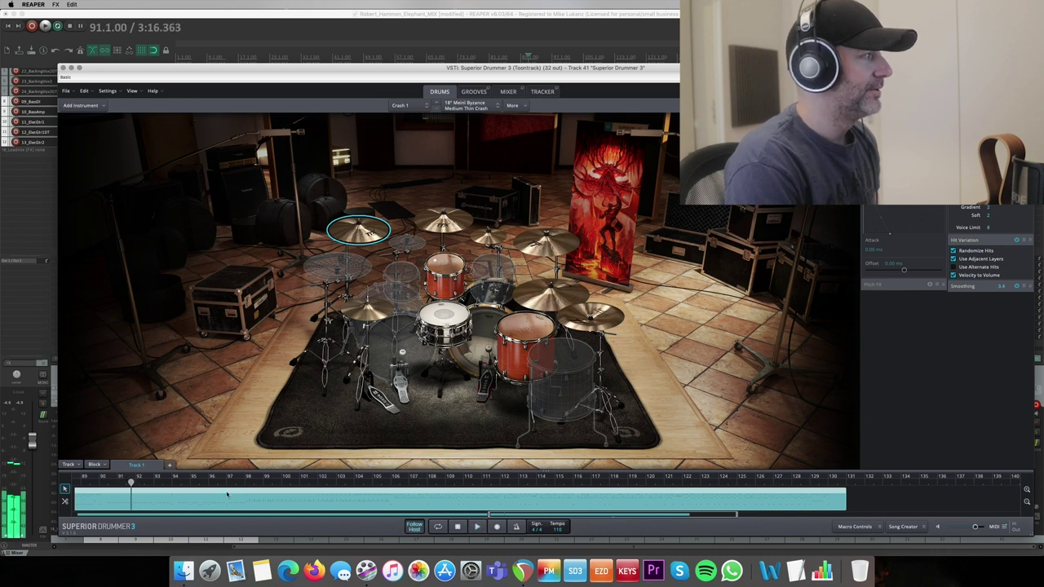
double_click(187, 493)
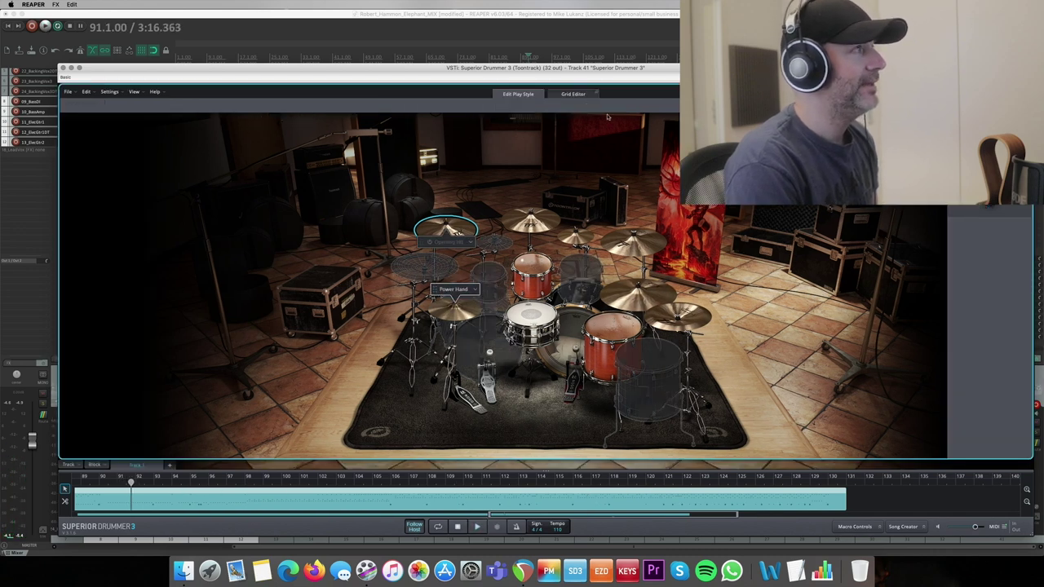
left_click(575, 95)
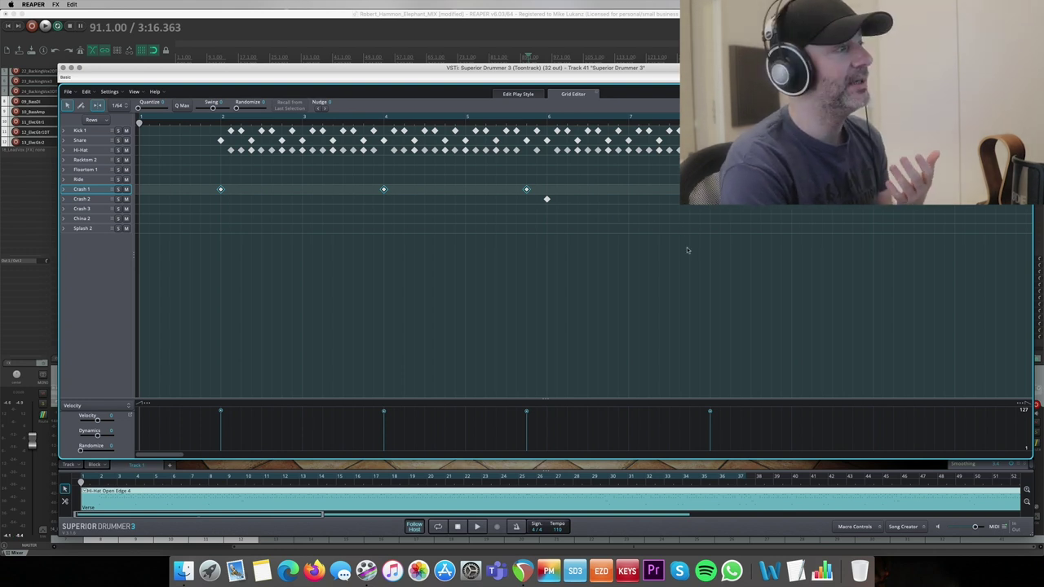
Expand the Hi-Hat articulations in the Grid Editor and select the Pedal Closed notes in the tom section from bar 98
scroll(563, 282, "right", 5)
scroll(408, 261, "right", 15)
scroll(408, 261, "left", 15)
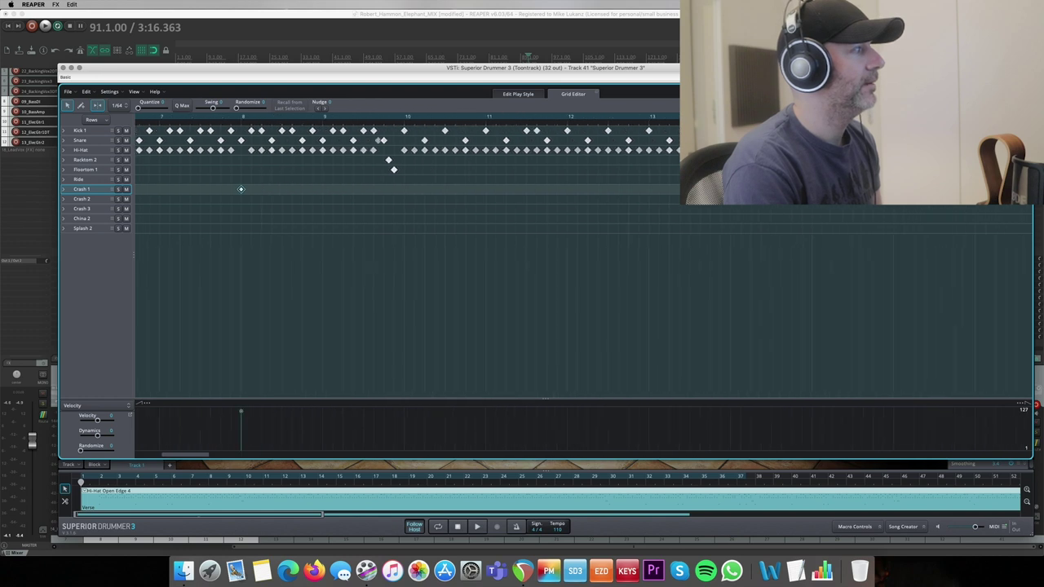
scroll(664, 186, "right", 6)
scroll(664, 186, "right", 2)
left_click(65, 150)
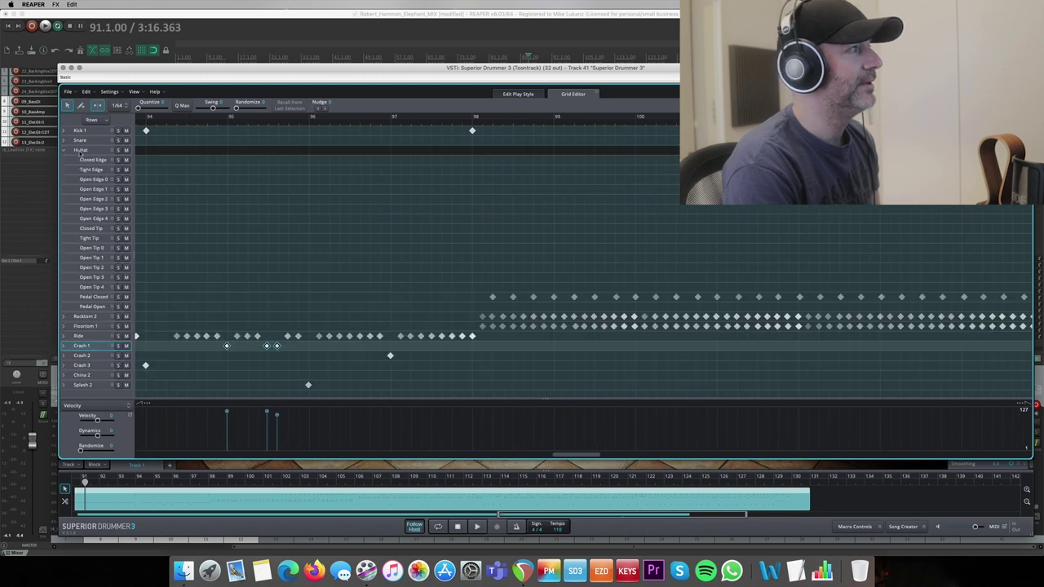
scroll(438, 181, "right", 4)
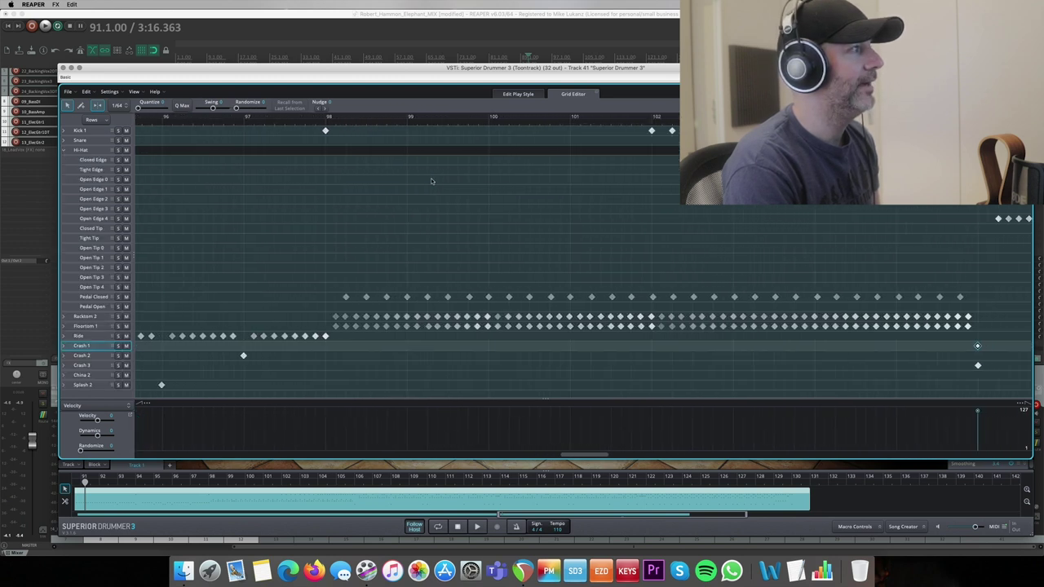
scroll(415, 182, "right", 2)
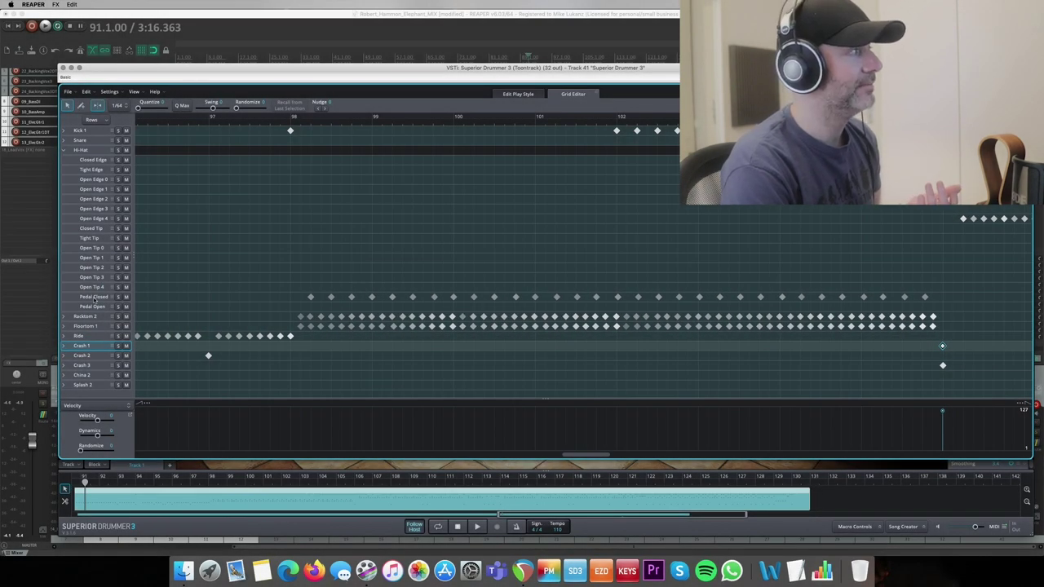
left_click(94, 298)
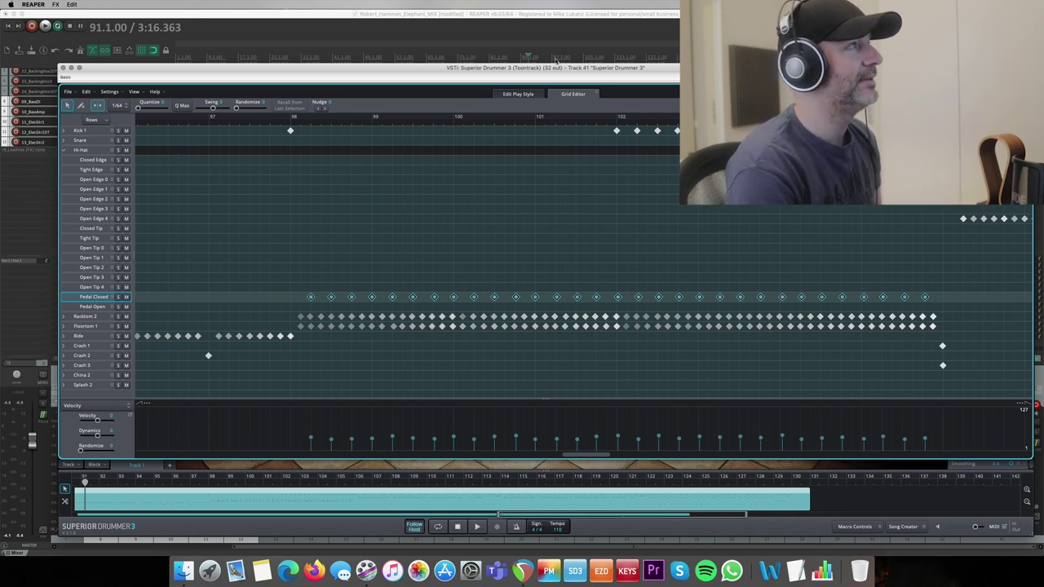
Place the edit cursor at 97.1.00 and play the section with the closed-pedal hi-hat and tom pattern
left_click(555, 58)
key("Page_Up")
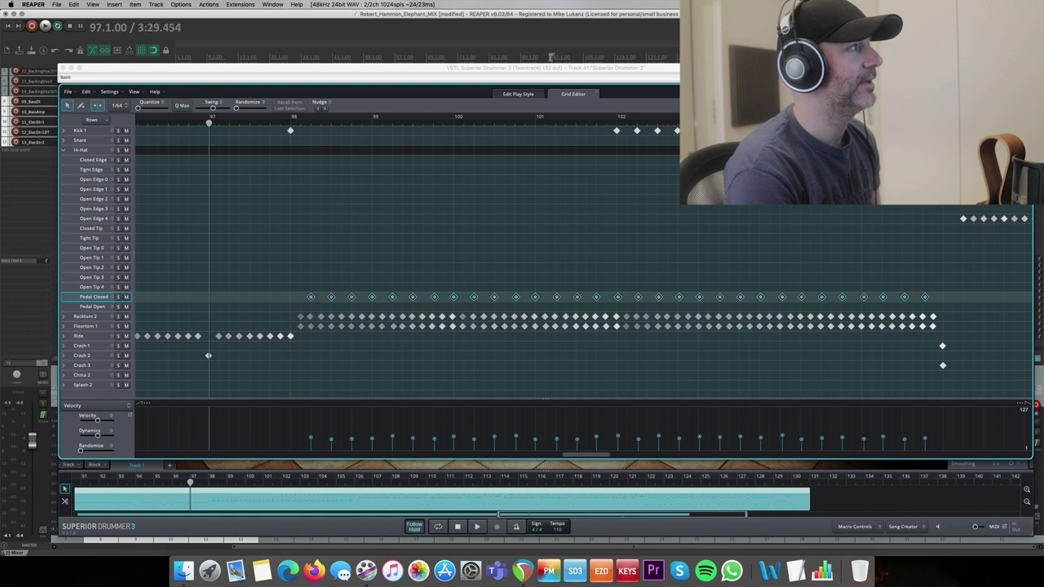
key("space")
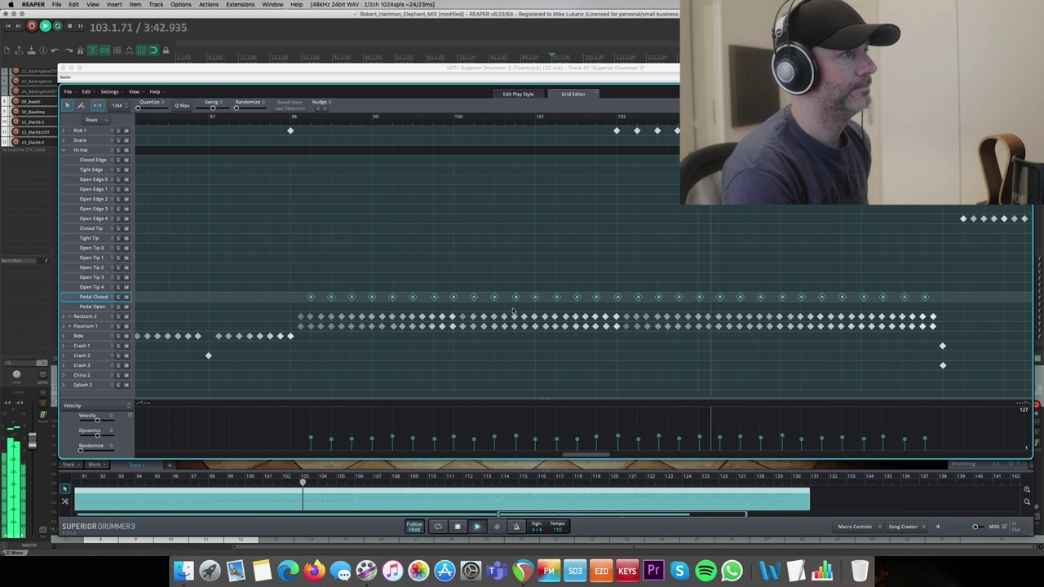
key("space")
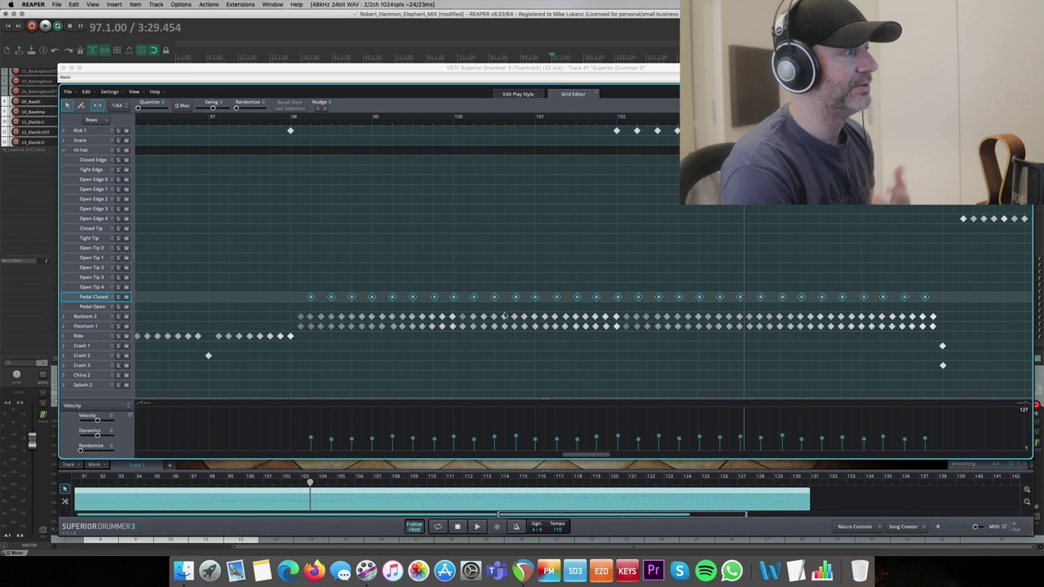
Move the plugin window clear of the arrange timeline and place the edit cursor at 97.3.00
left_click(540, 73)
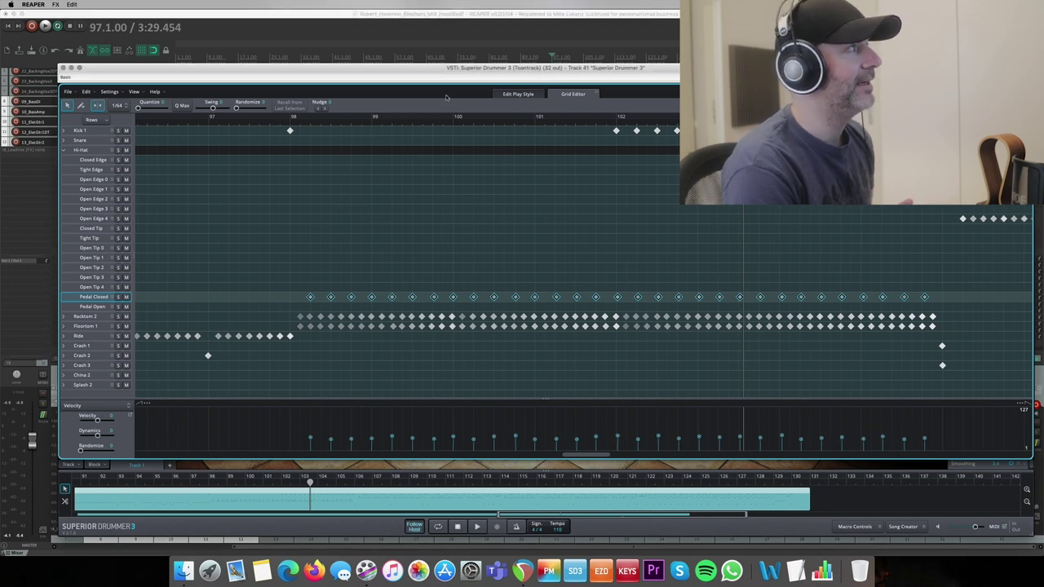
left_click_drag(459, 71, 399, 182)
scroll(553, 112, "up", 1)
left_click(619, 65)
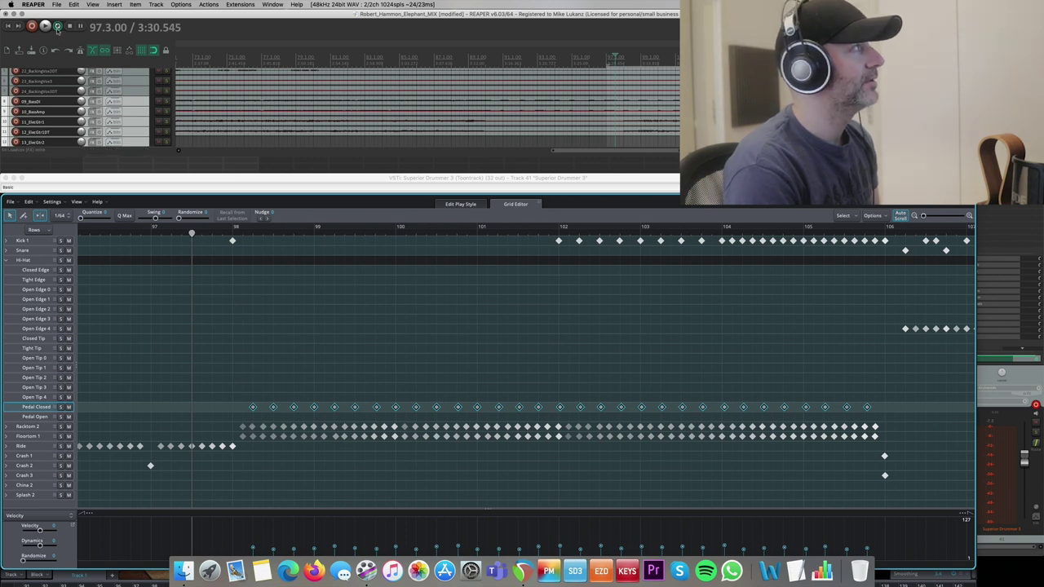
Return to the drum kit view and review the alternative drums for the floor tom without changing it
double_click(489, 178)
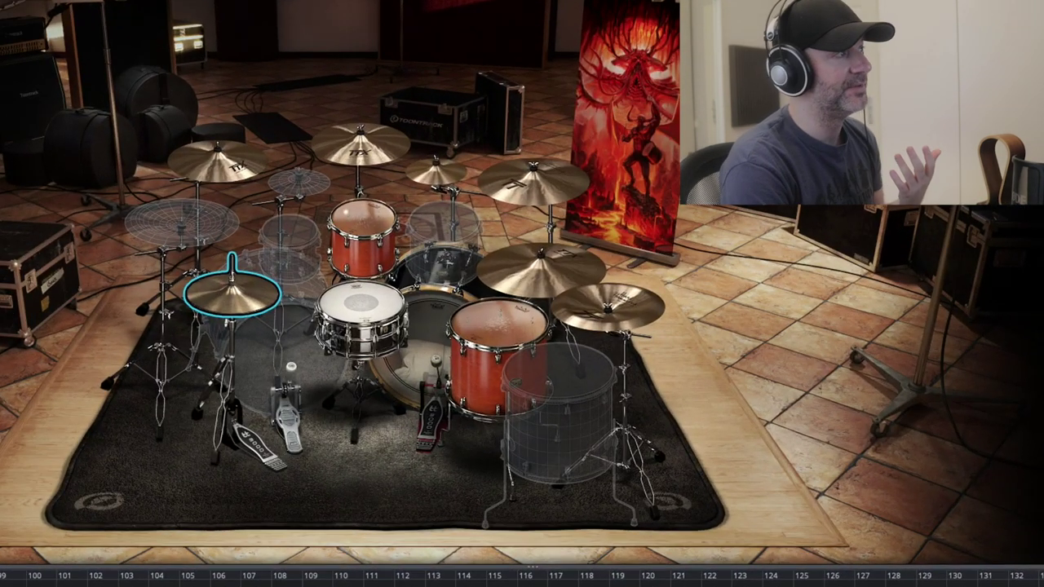
left_click(507, 318)
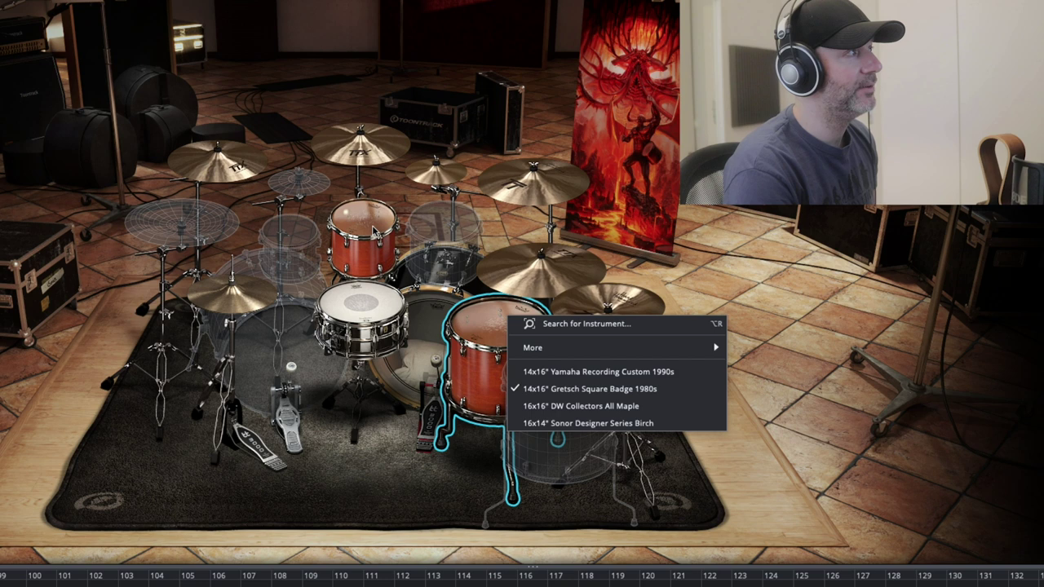
left_click(782, 413)
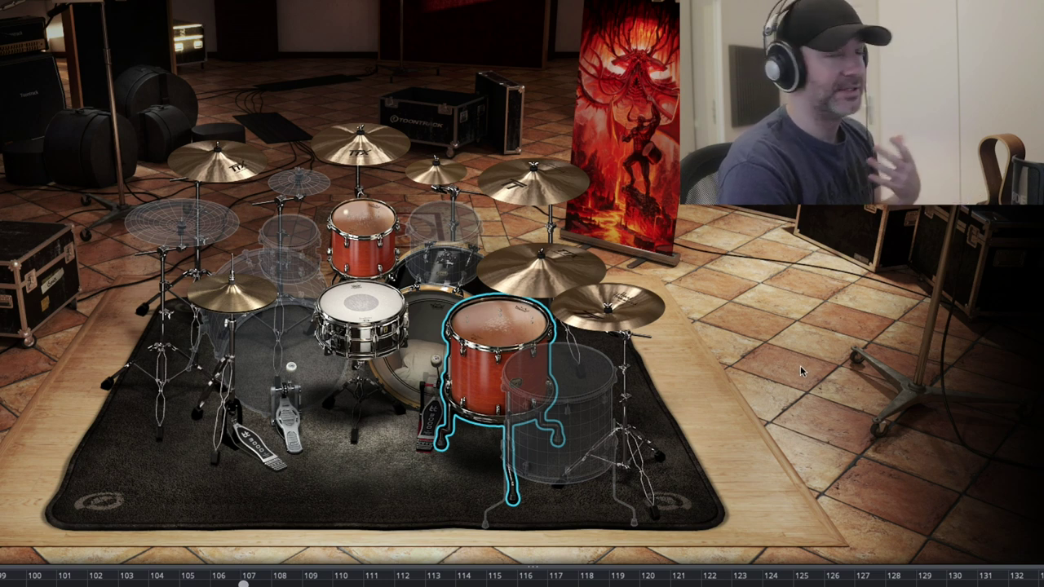
Replace the rack tom in the kit with the teal alternative
left_click(349, 228)
left_click(398, 279)
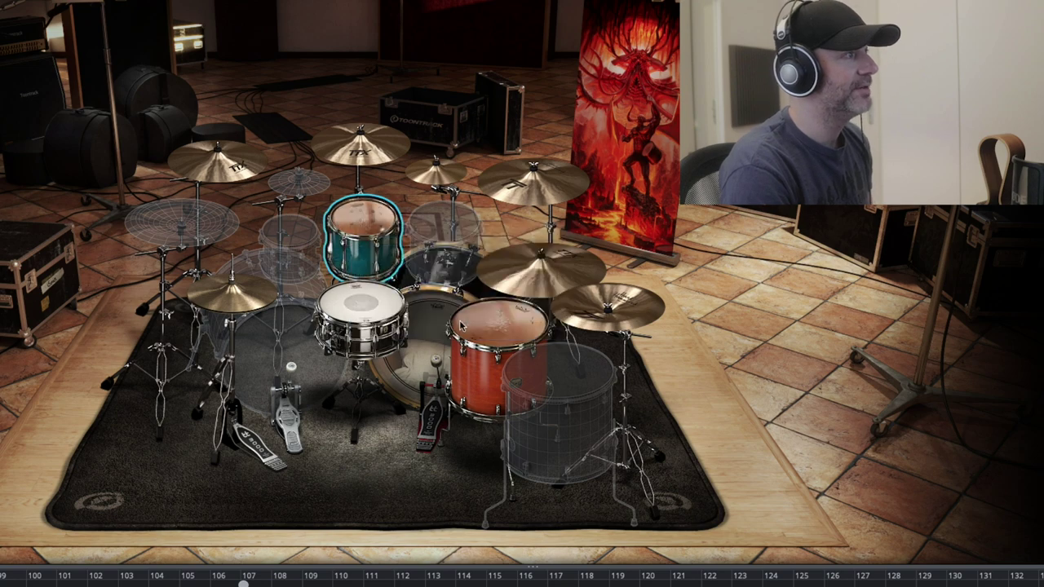
Replace the floor tom with the 14x16" Yamaha Recording Custom 1990s
left_click(461, 321)
left_click(508, 377)
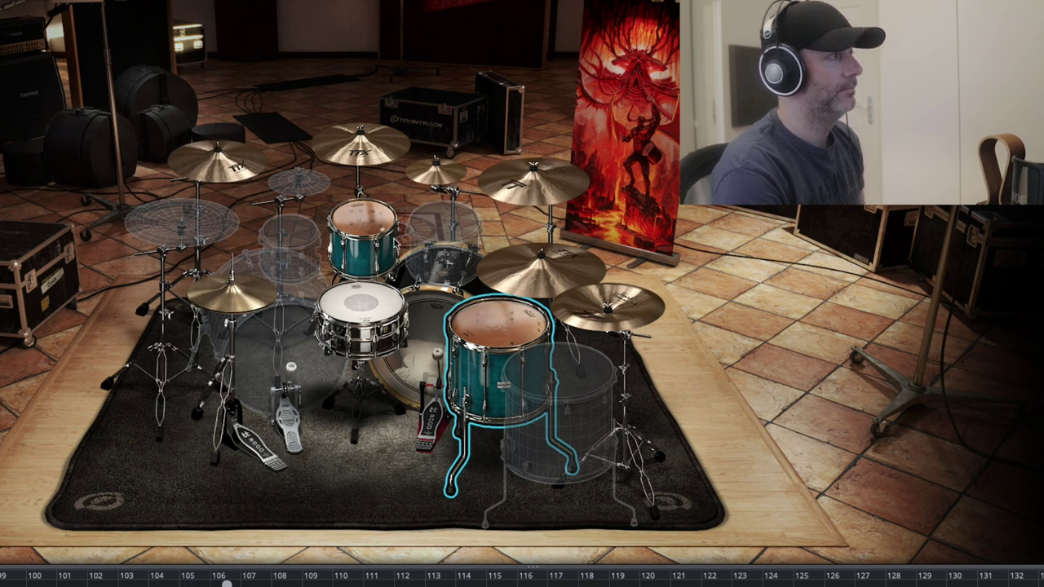
Try the DW Collectors All Maple toms, using the 9x12" as rack tom and the 16x16" as floor tom
right_click(365, 219)
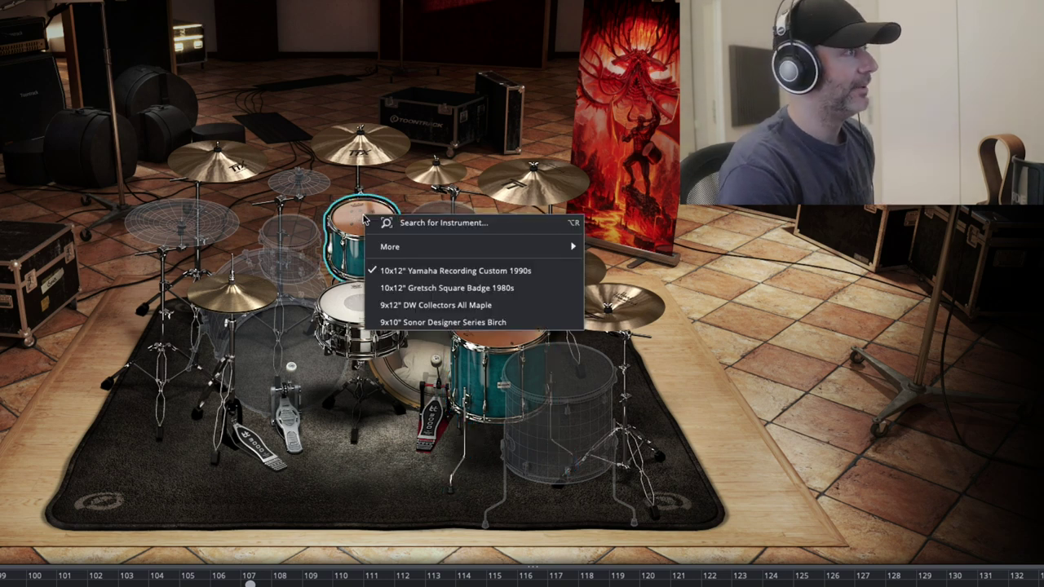
left_click(412, 306)
right_click(479, 325)
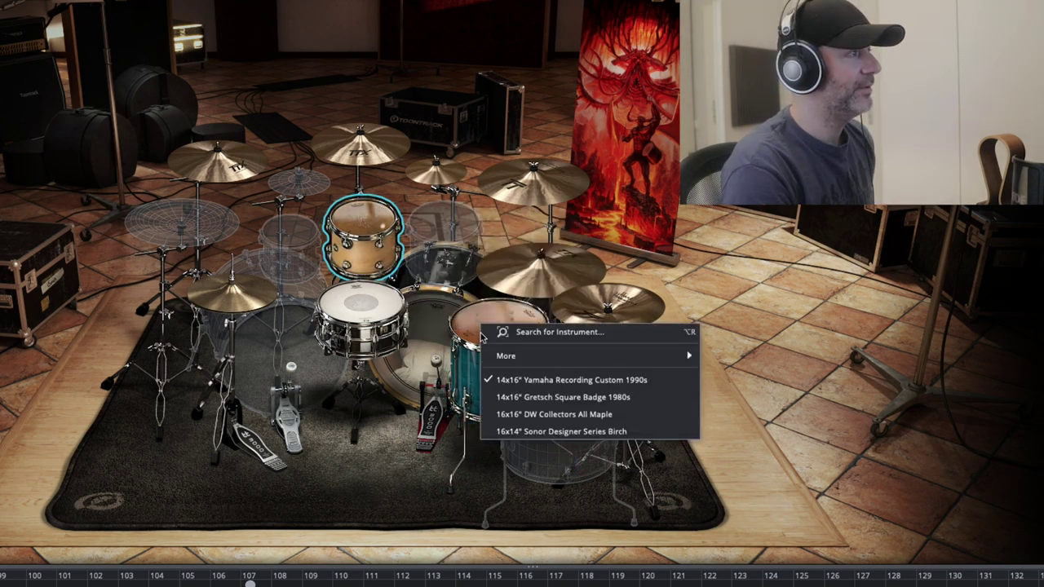
left_click(522, 412)
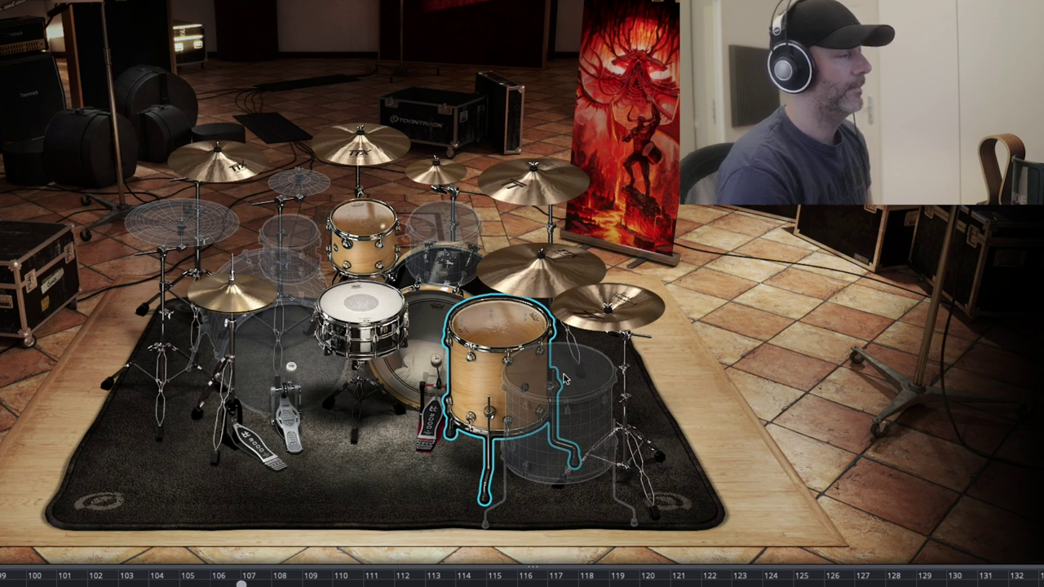
Try the Sonor Designer Series Birch toms, using the 9x10" as rack tom and the 16x14" as floor tom
right_click(368, 234)
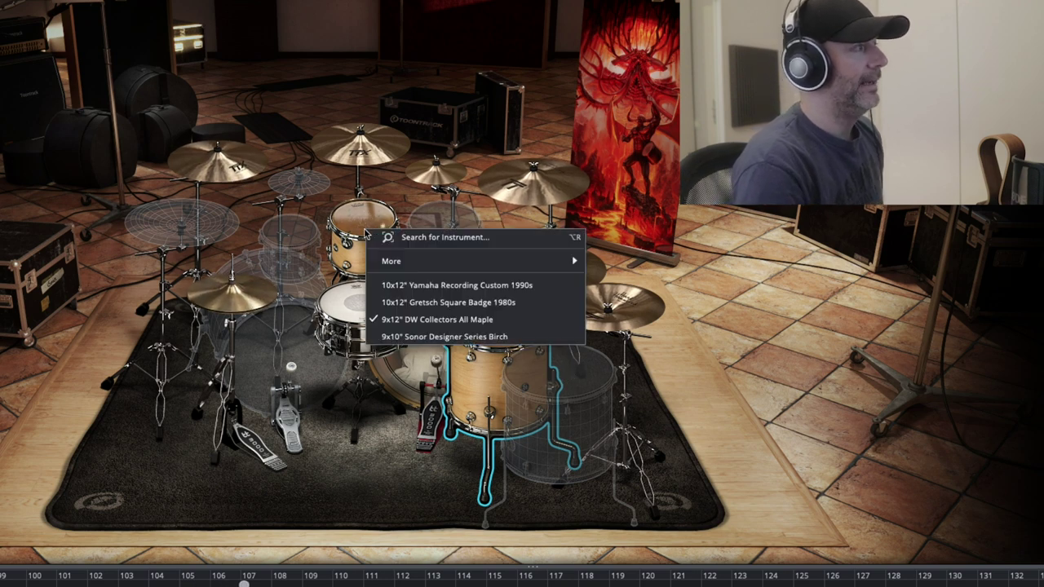
left_click(400, 337)
right_click(492, 341)
left_click(529, 443)
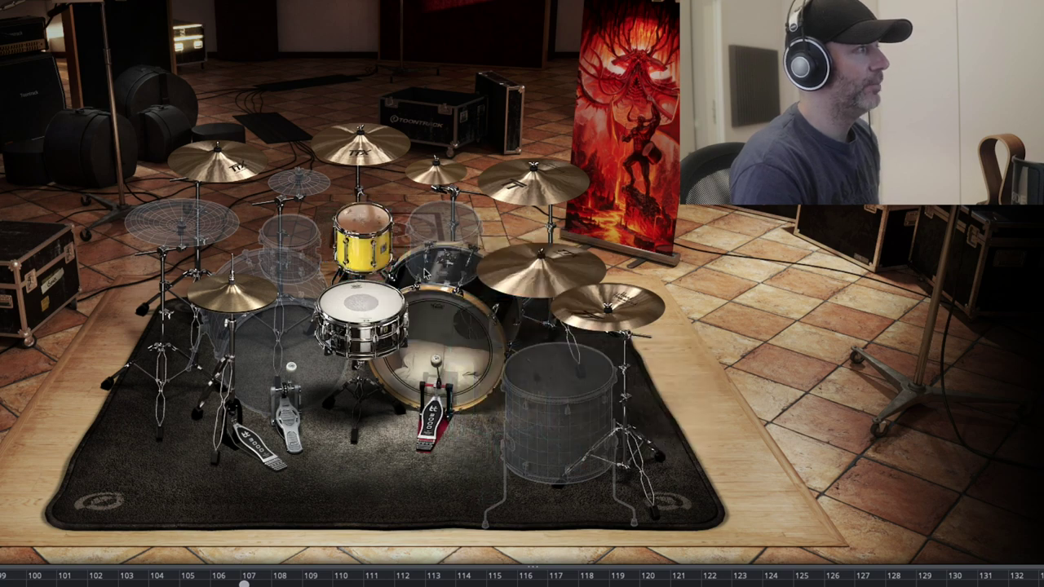
Review the alternatives for the yellow rack tom, the empty rack tom position and the floor tom without changing them
right_click(374, 232)
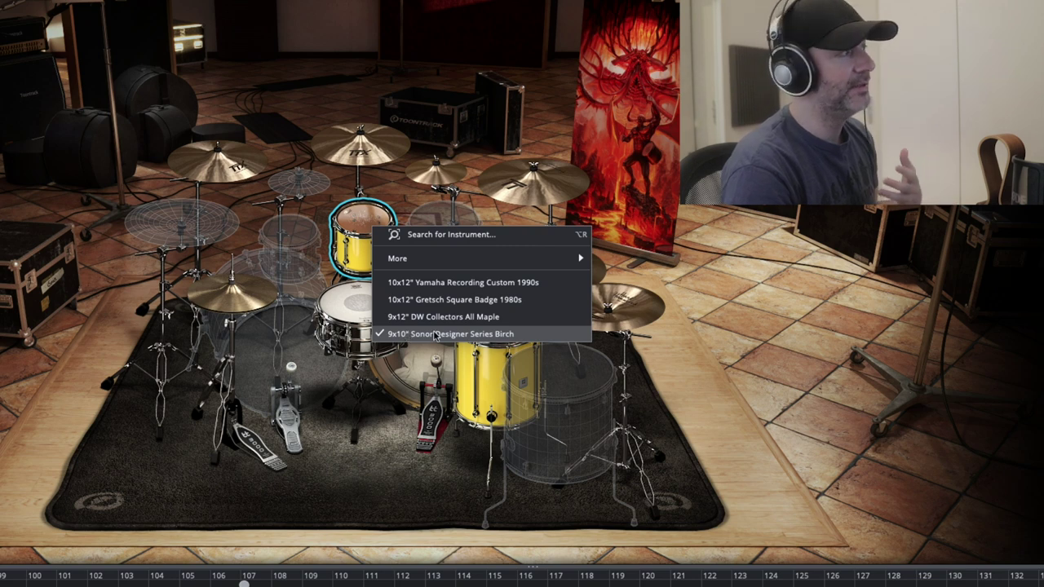
left_click(788, 353)
left_click(443, 237)
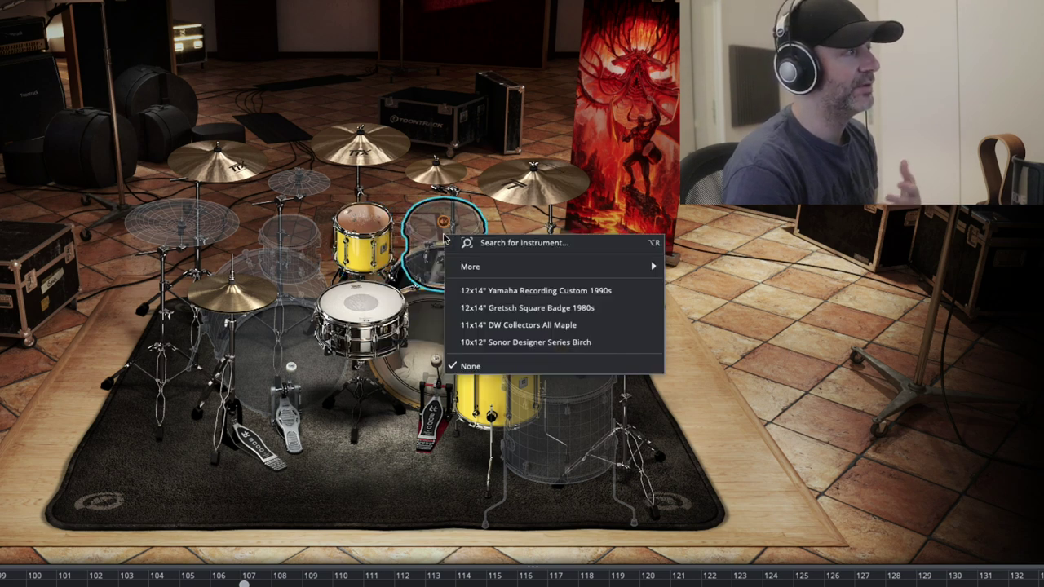
left_click(498, 343)
left_click(495, 357)
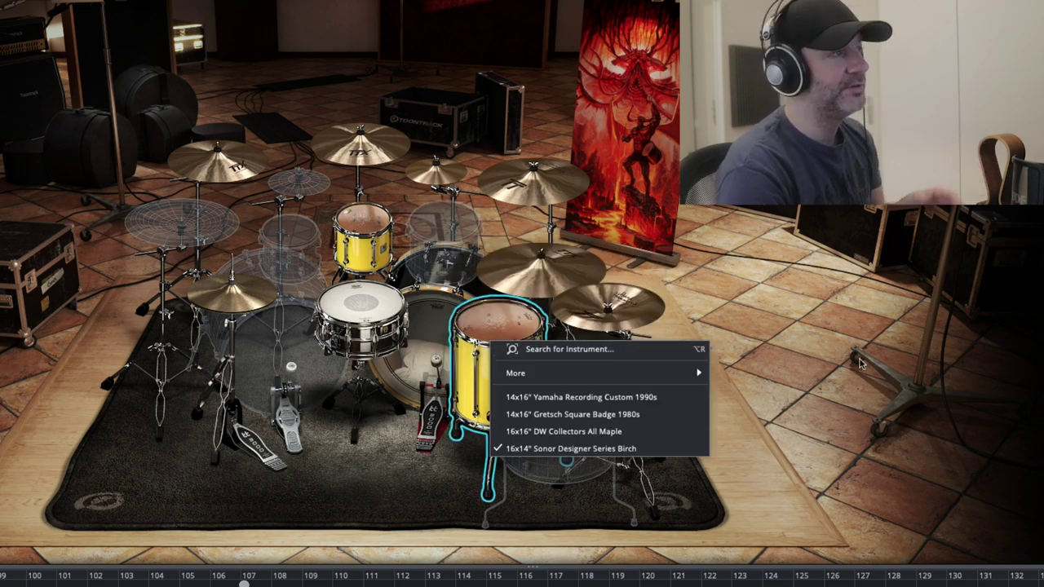
left_click(743, 353)
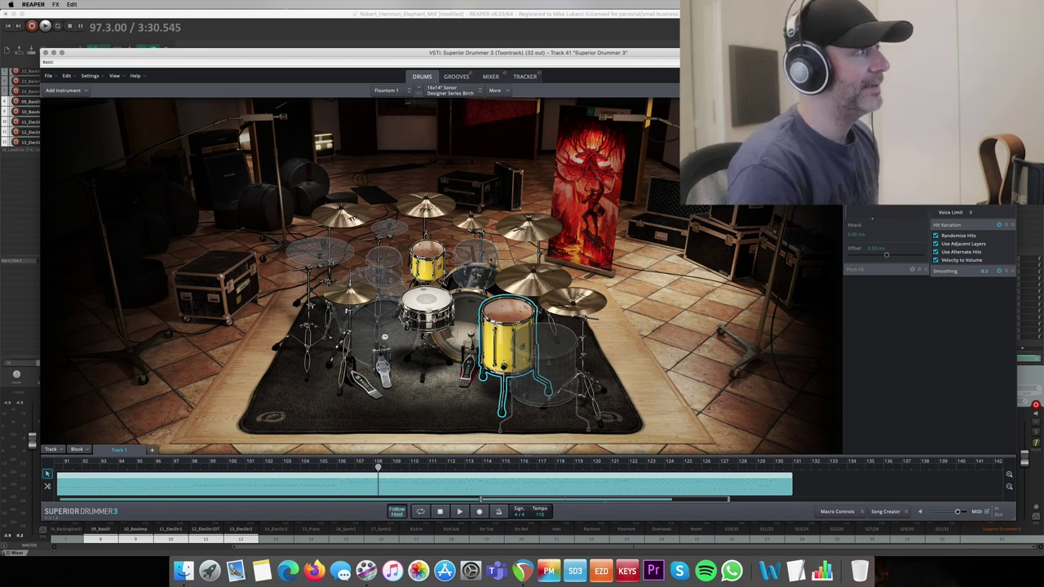
Set the rack tom to the 10x12" Gretsch Square Badge 1980s and the floor tom to the matching 14x16" model
right_click(421, 249)
left_click(503, 314)
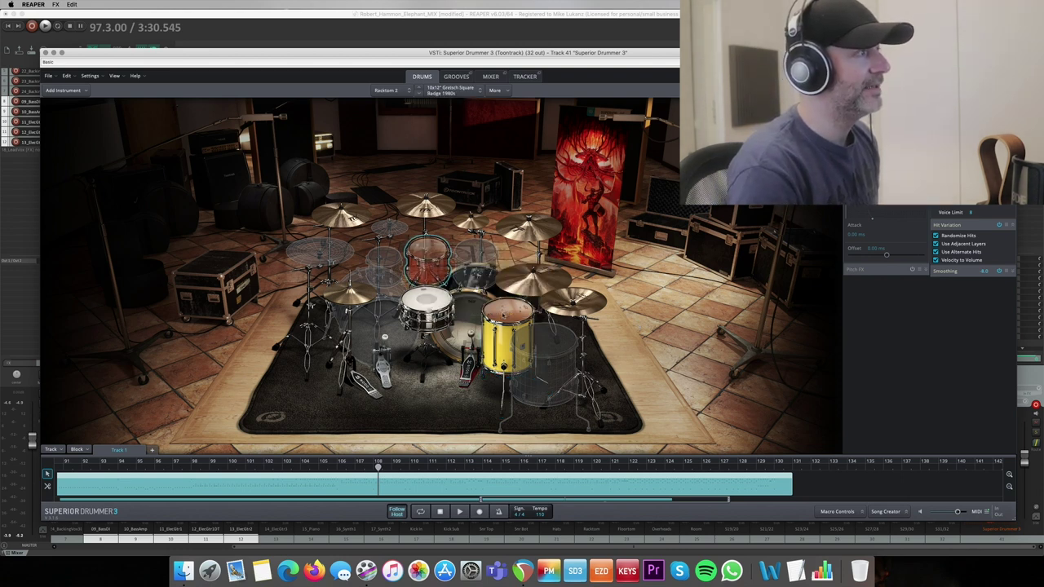
right_click(503, 314)
left_click(531, 356)
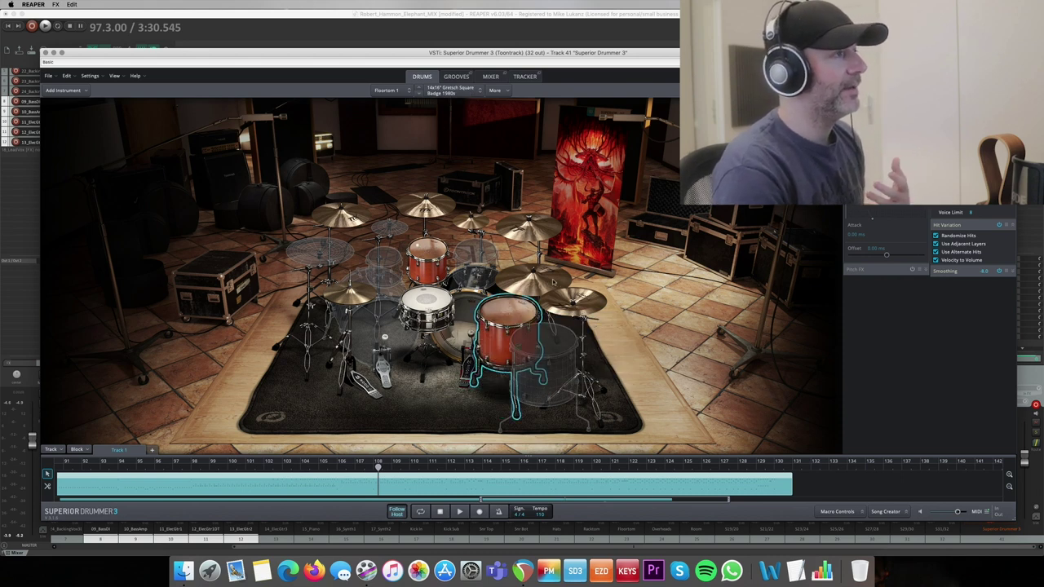
Open the drum mixer and solo the Amb Mono 1 channel among the ambience mics
left_click(486, 76)
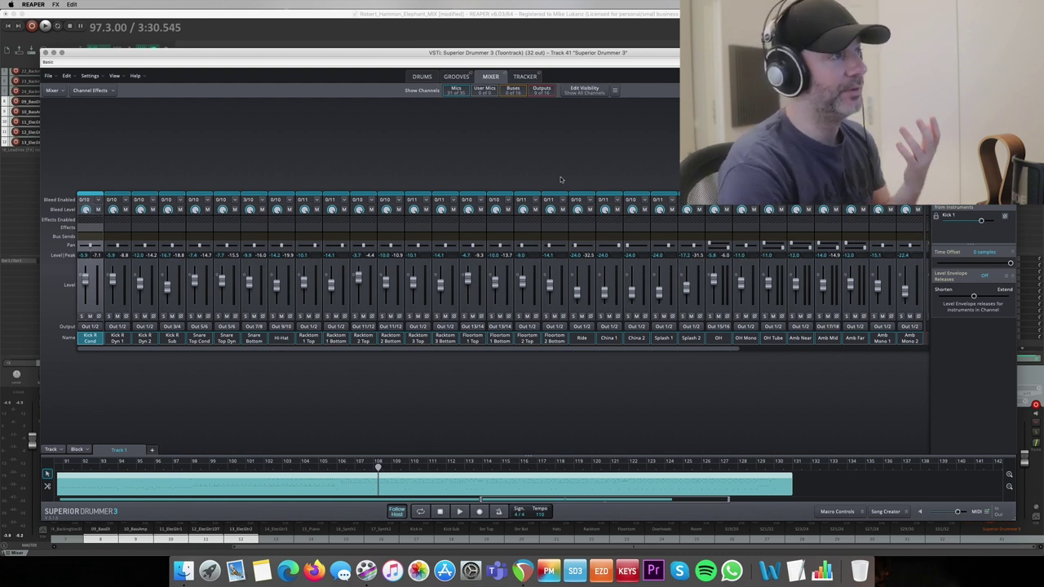
left_click_drag(558, 349, 681, 348)
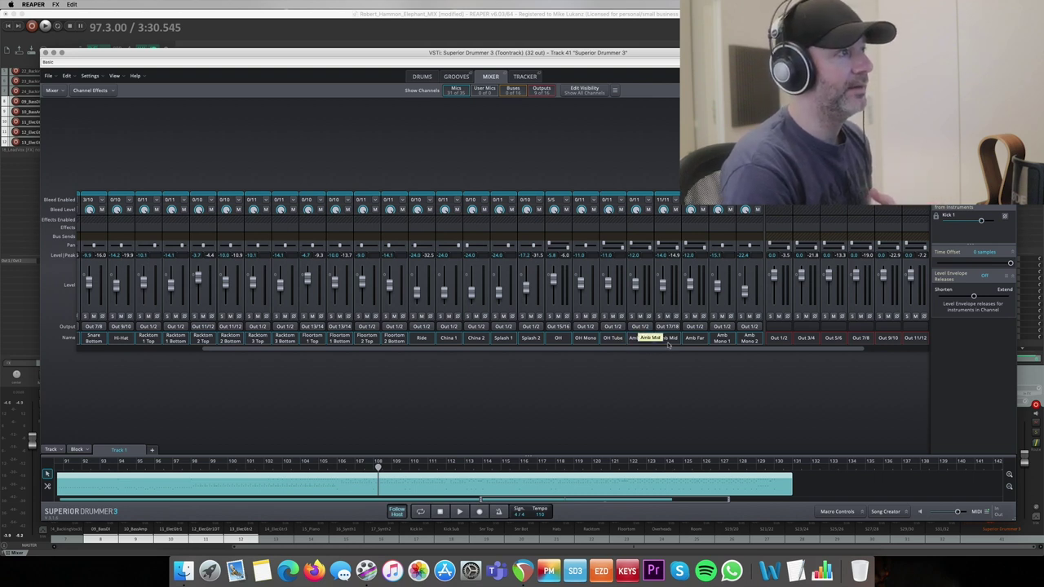
left_click(668, 343)
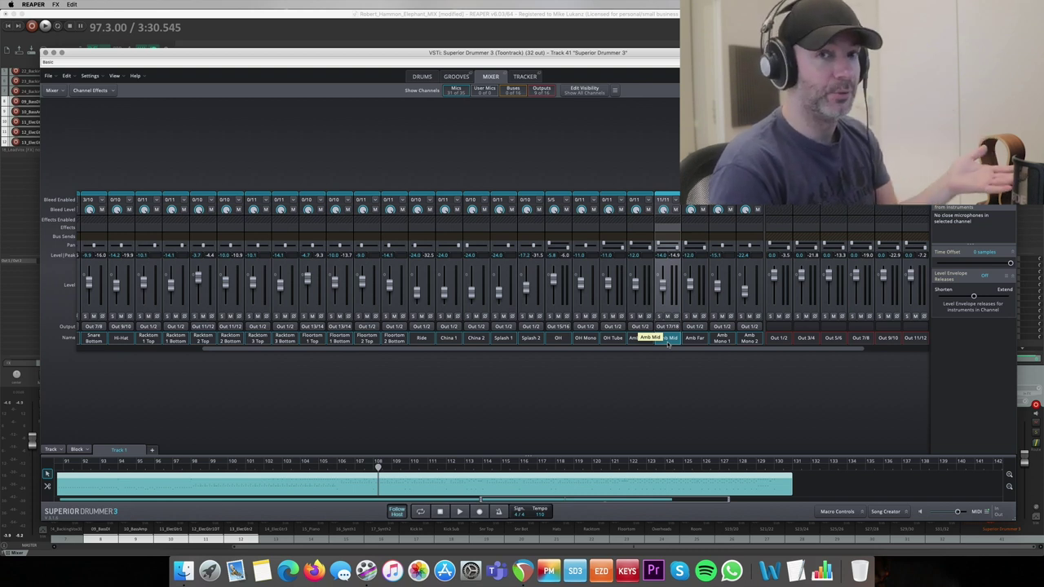
left_click(713, 338)
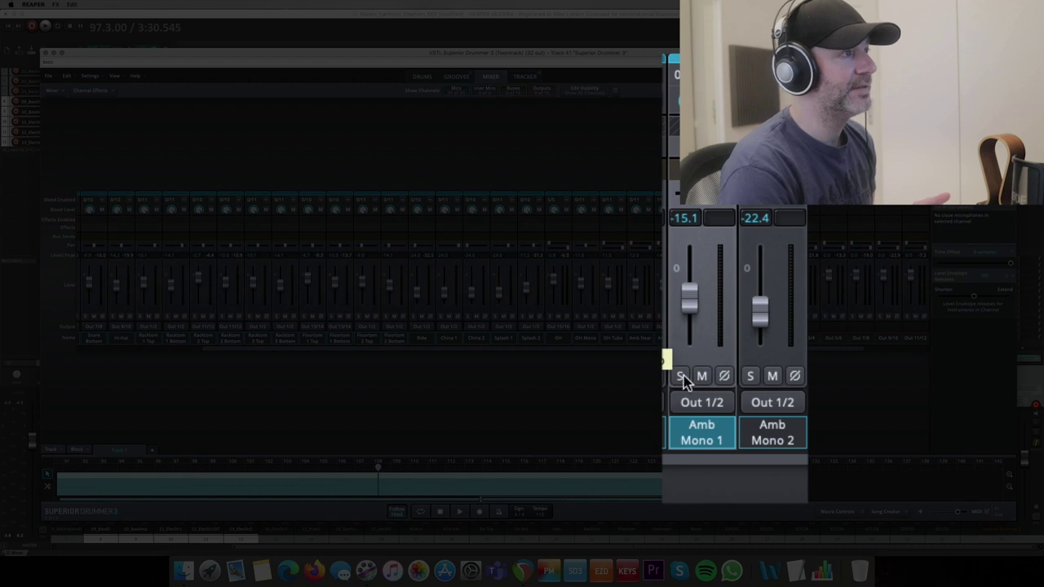
left_click(681, 377)
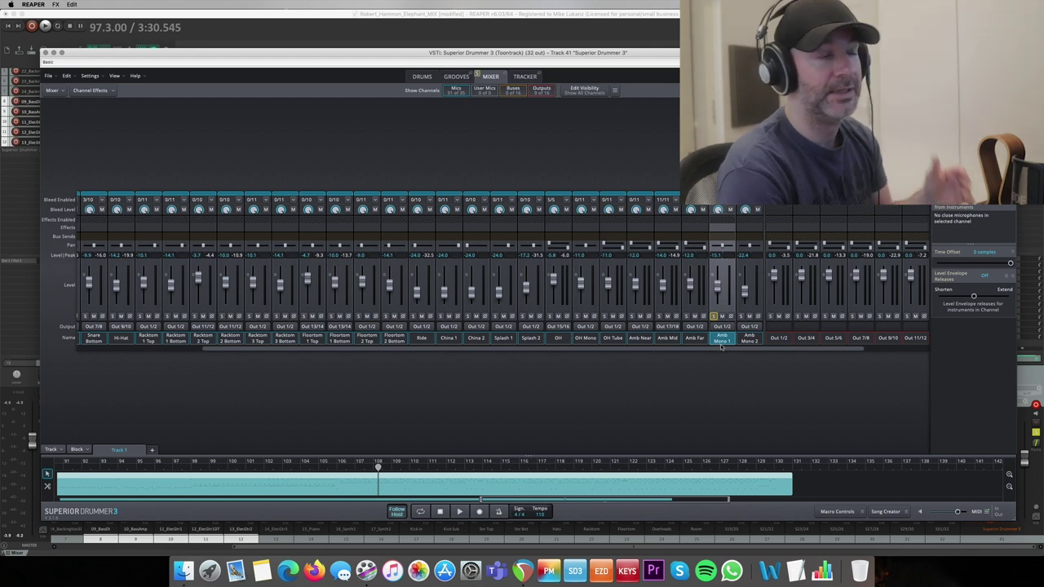
Select Amb Mono 1 and Amb Mono 2 together and lower their levels to about -12.1 dB
left_click(756, 211)
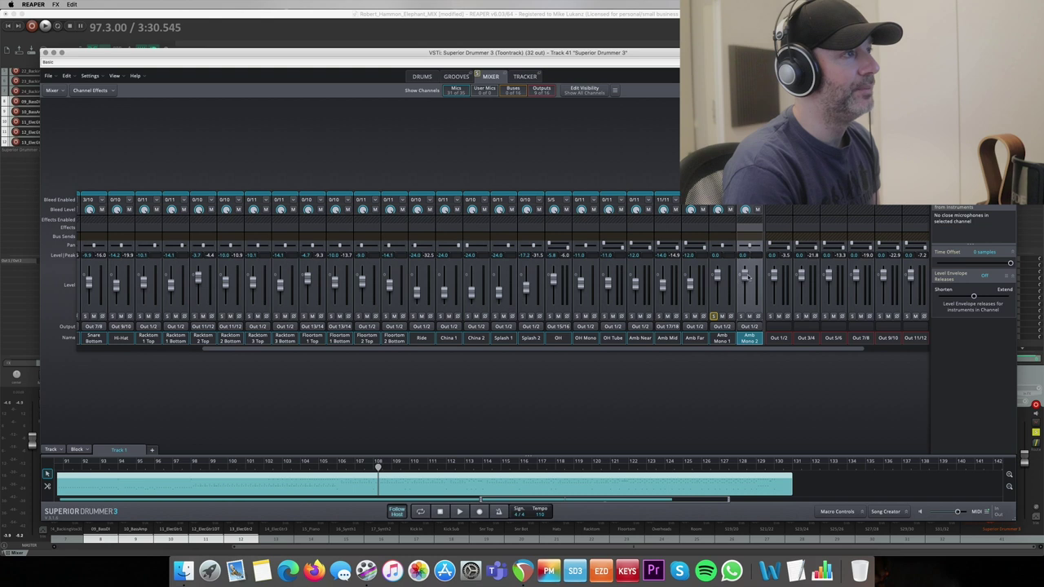
left_click(721, 336, "shift")
left_click_drag(746, 280, 746, 291)
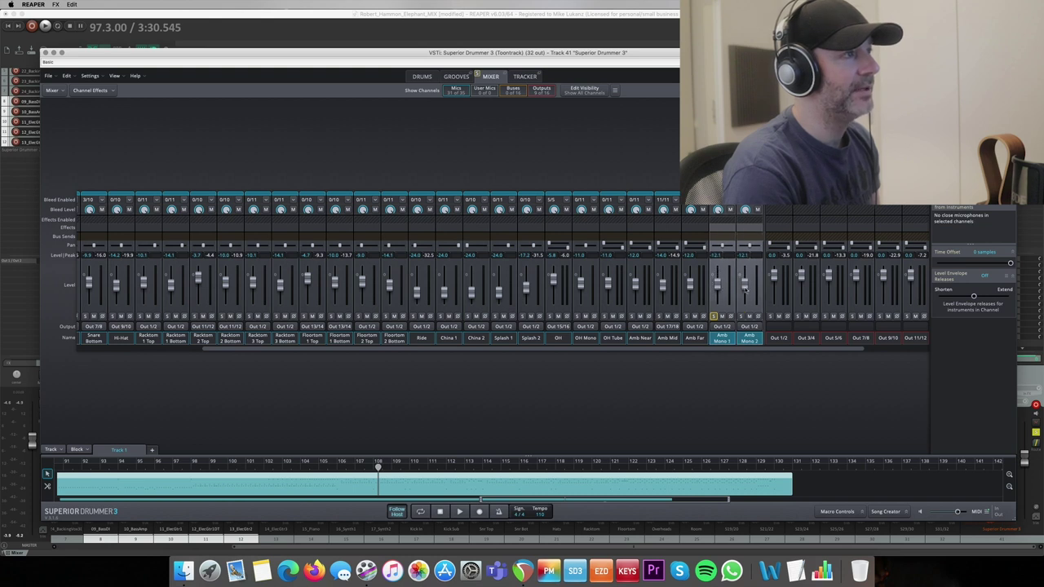
Place the edit cursor at 10.1.00, keeping the plugin window clear of the timeline, and play with Amb Mono 1 soloed
left_click(721, 337)
key("space")
key("space")
left_click_drag(228, 63, 223, 115)
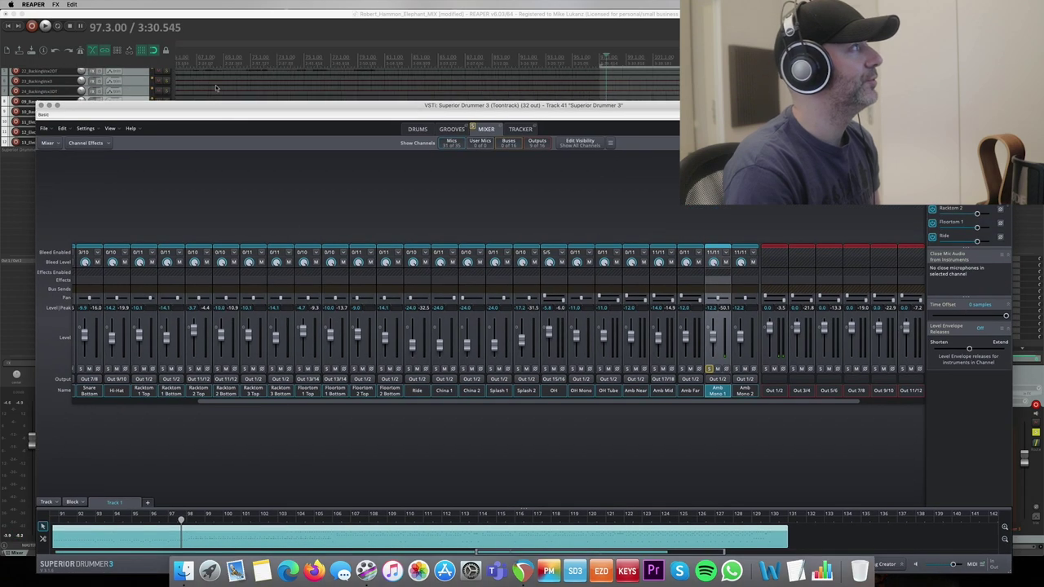
scroll(220, 81, "left", 5)
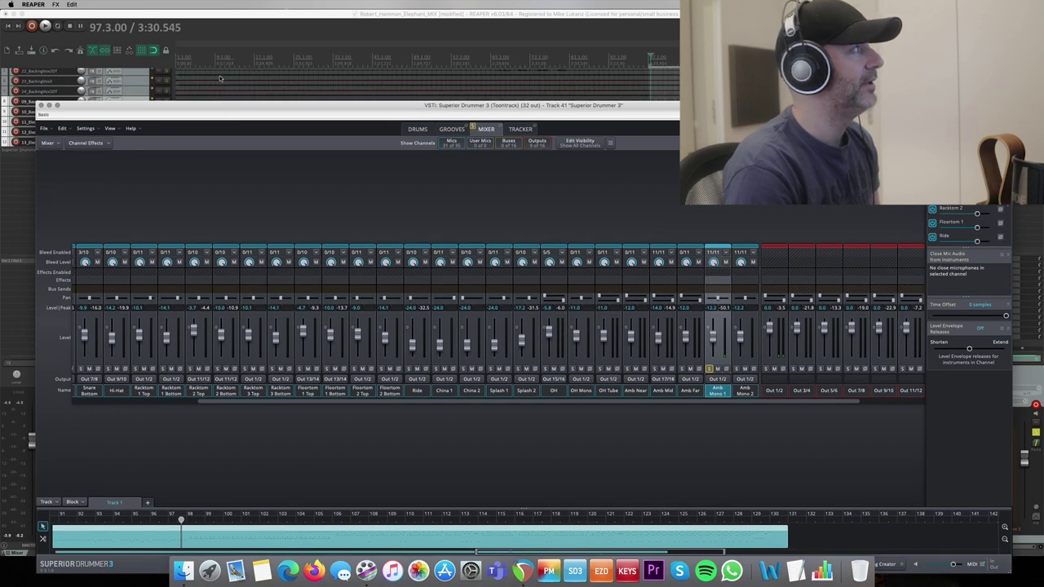
left_click(221, 79)
left_click_drag(386, 111, 371, 29)
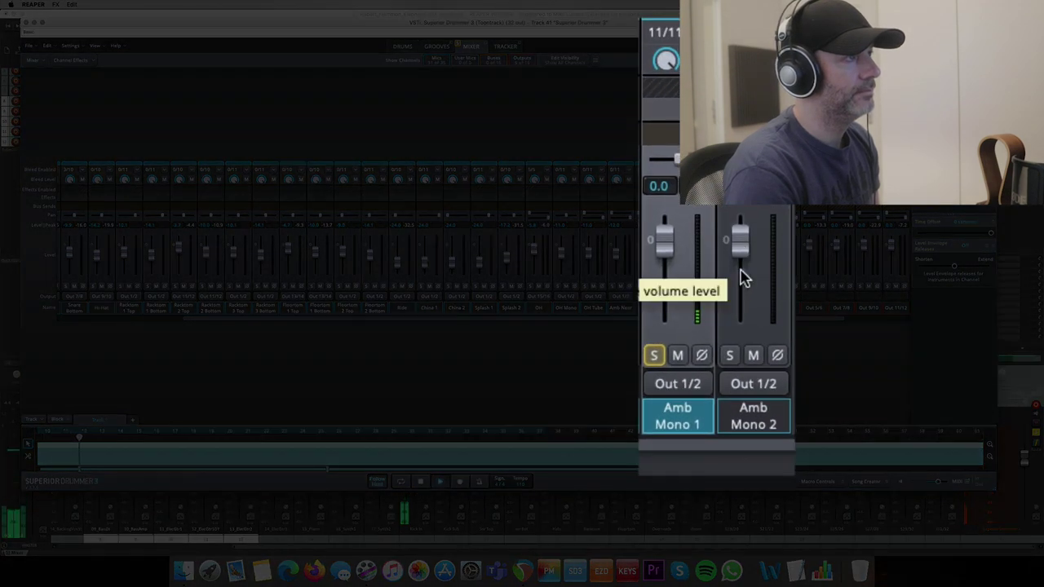
Compare the Amb Mono 1 and Amb Mono 2 mics by alternating solo between them during playback
left_click(729, 355)
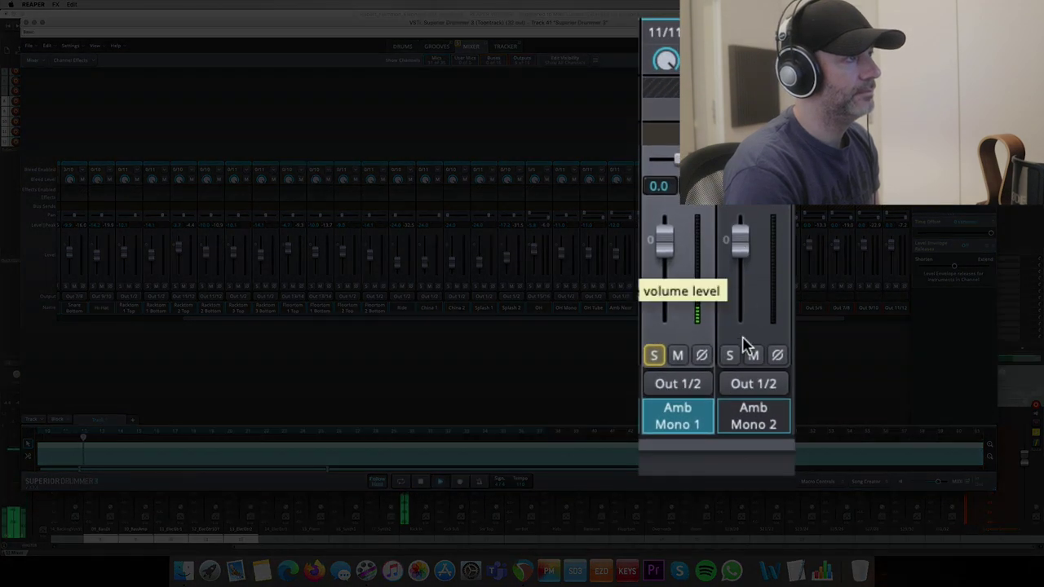
left_click(653, 355)
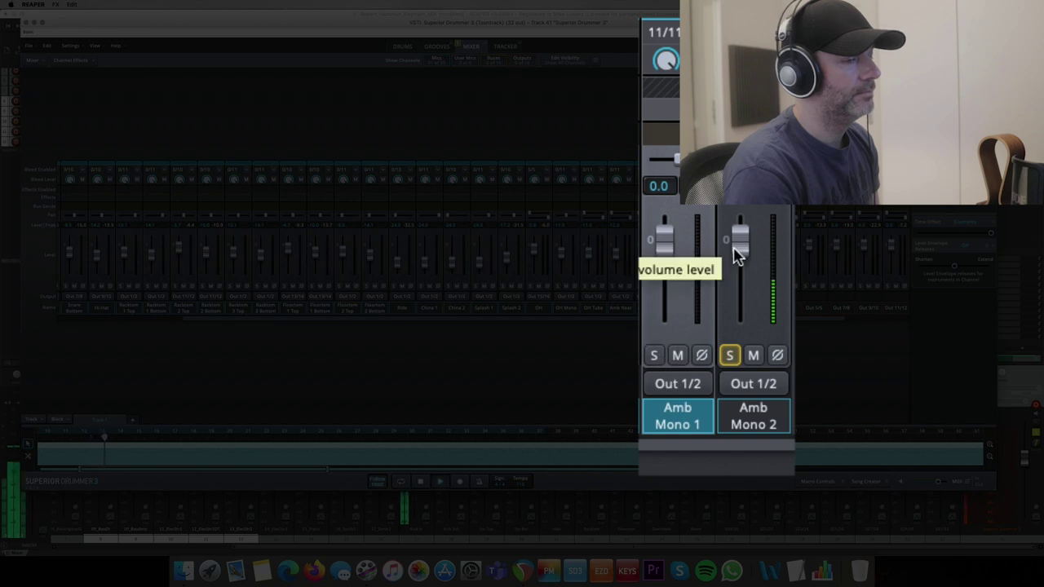
left_click(654, 355)
left_click(734, 358)
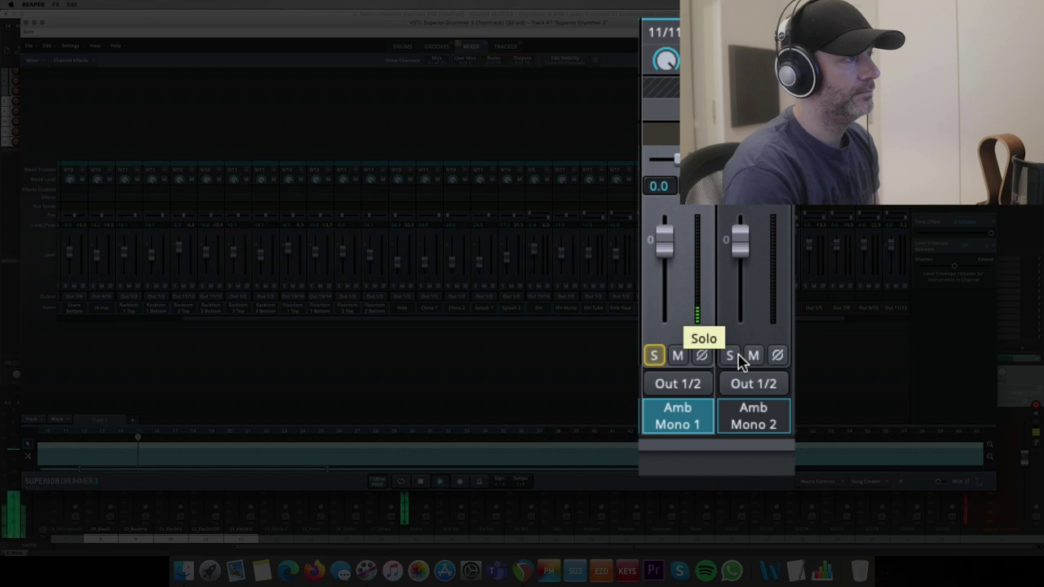
left_click(734, 358)
left_click(653, 357)
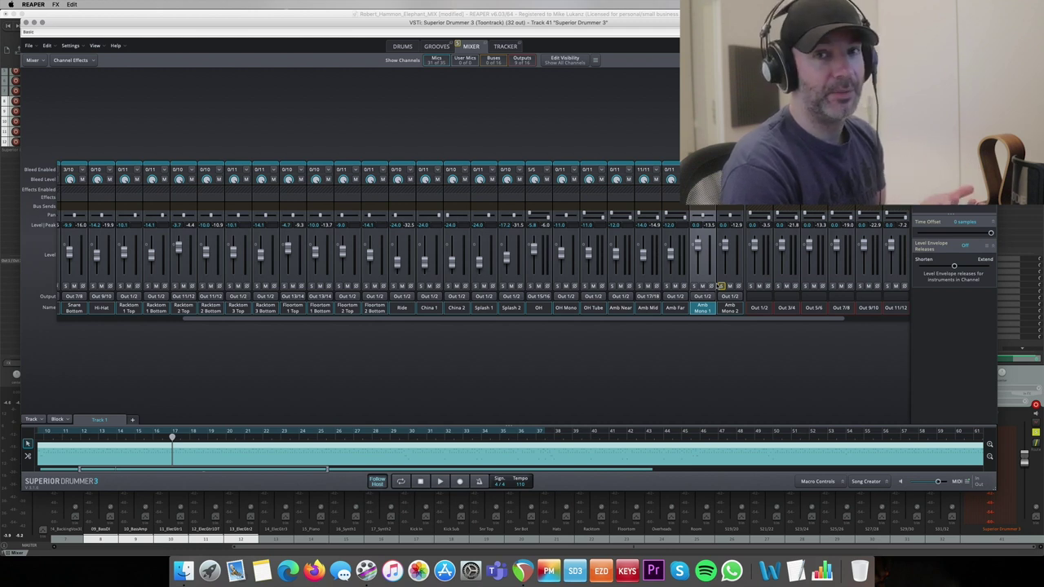
Clear the Amb Mono 2 solo and route the Amb Mono 1 channel to Out 19/20
left_click(730, 204)
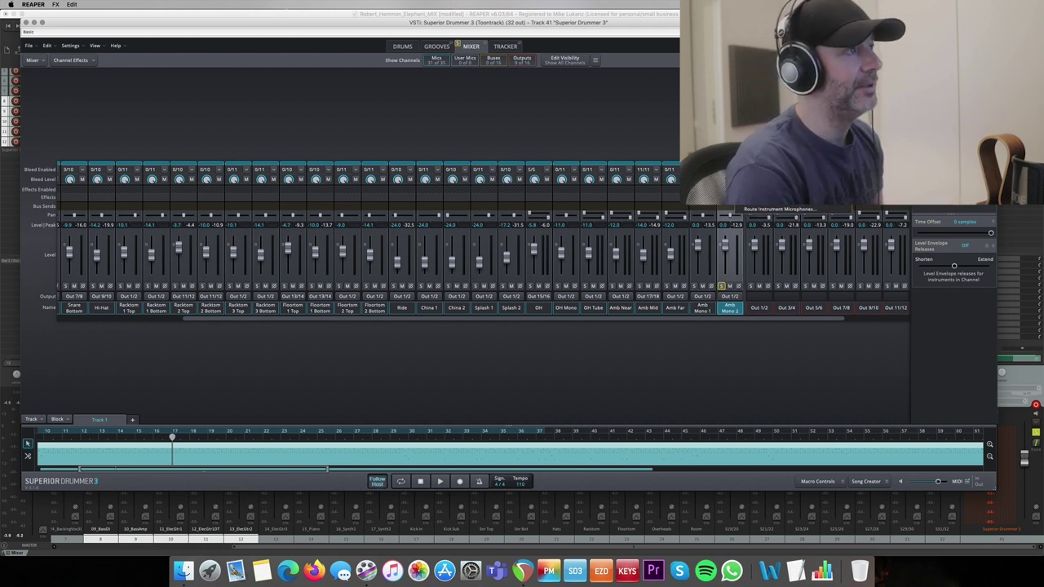
left_click(703, 297)
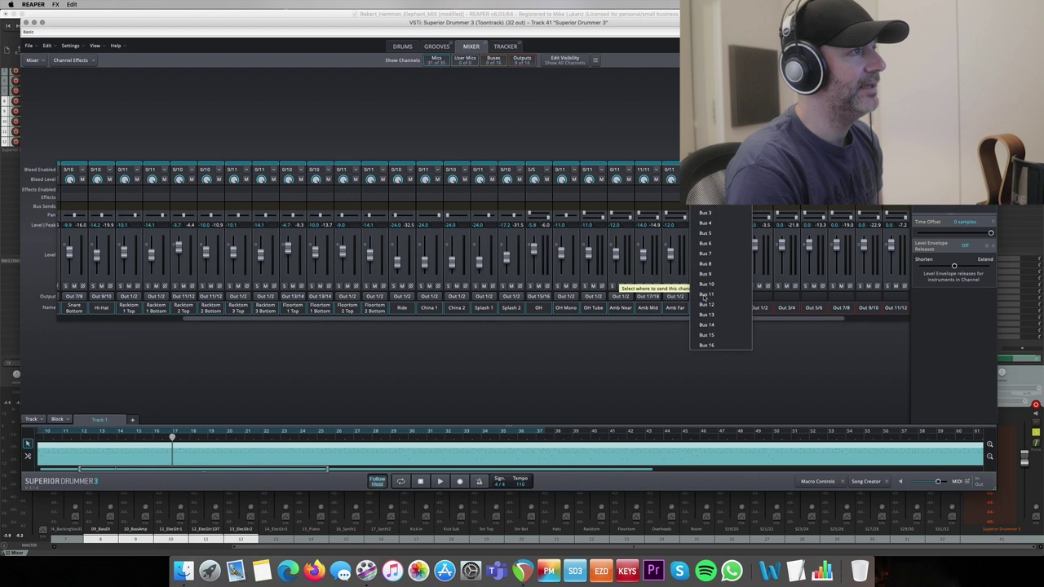
left_click(707, 213)
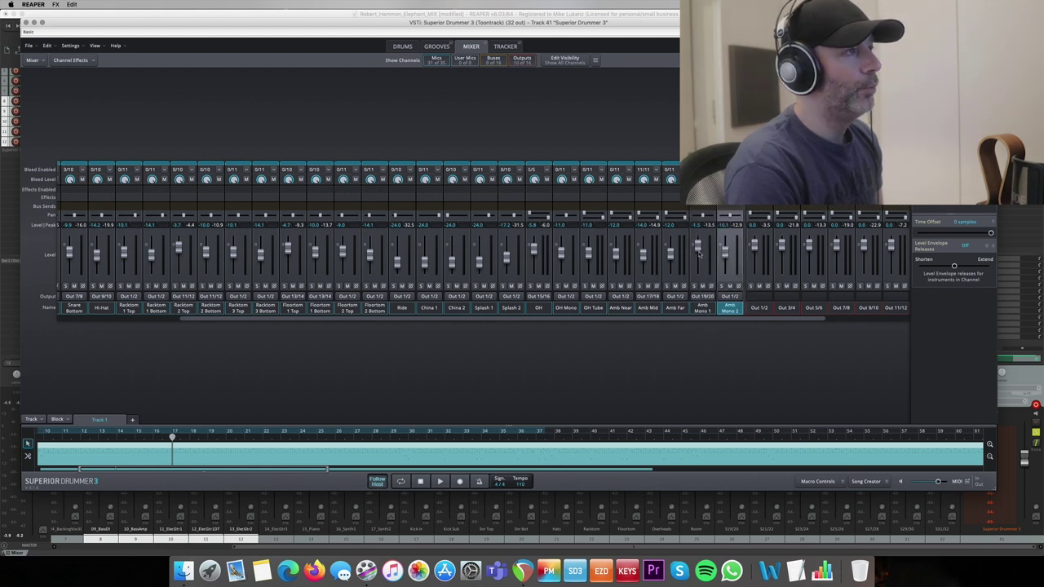
Enlarge the bleed instrument list of Amb Mono 1 and switch off its cymbals, from Ride through Splash 2
left_click(711, 308)
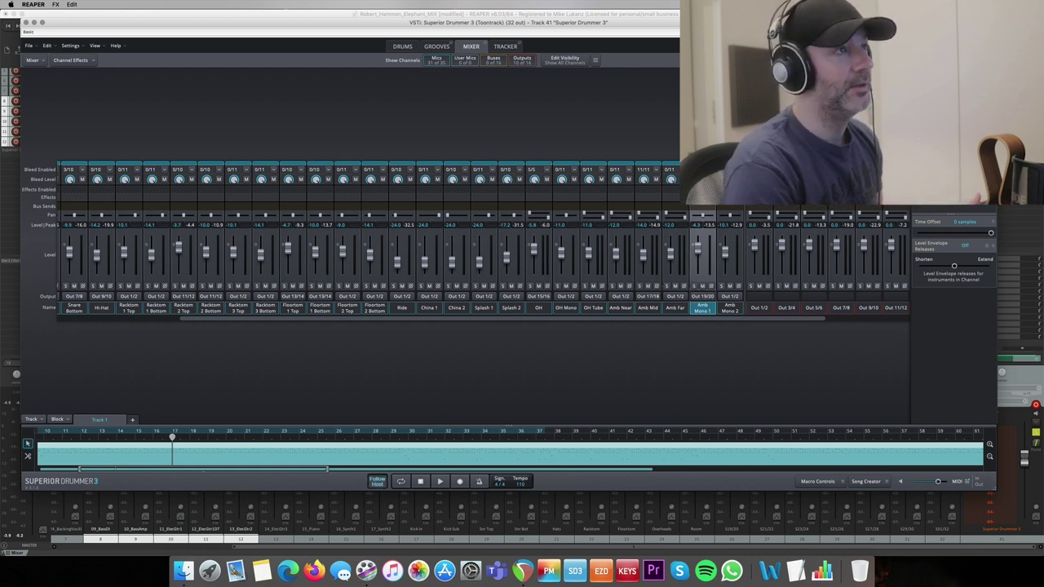
scroll(941, 240, "up", 5)
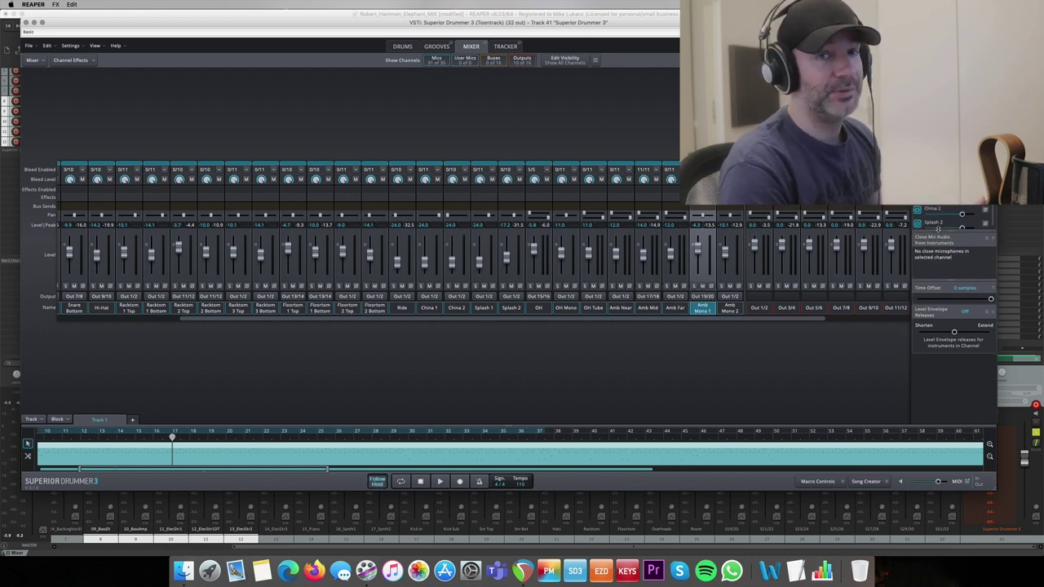
left_click_drag(941, 240, 942, 247)
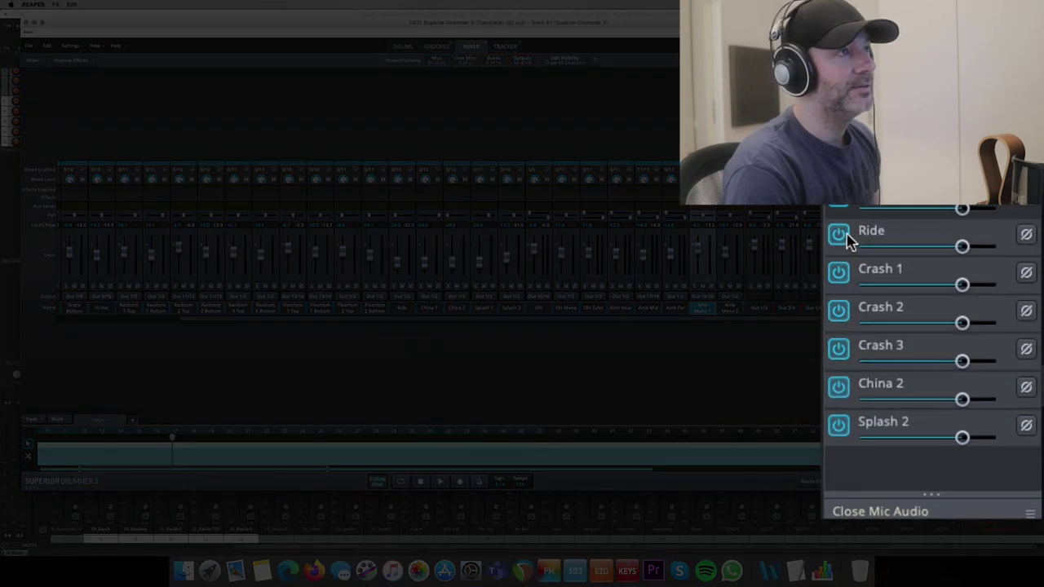
left_click(846, 237)
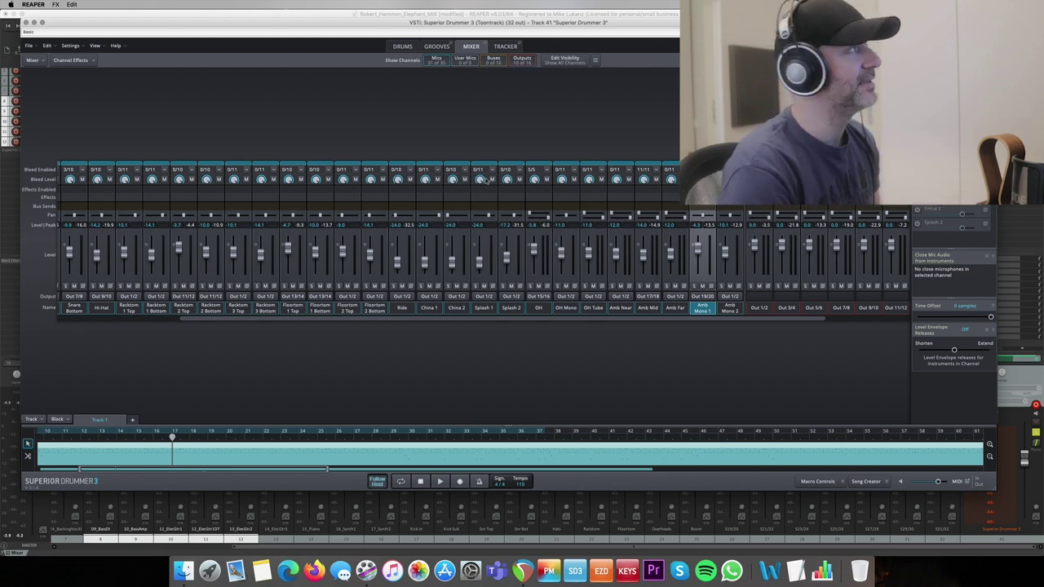
Leave the drum plugin window and rename the S19/20 mixer track as Mono Drums
key("super+w")
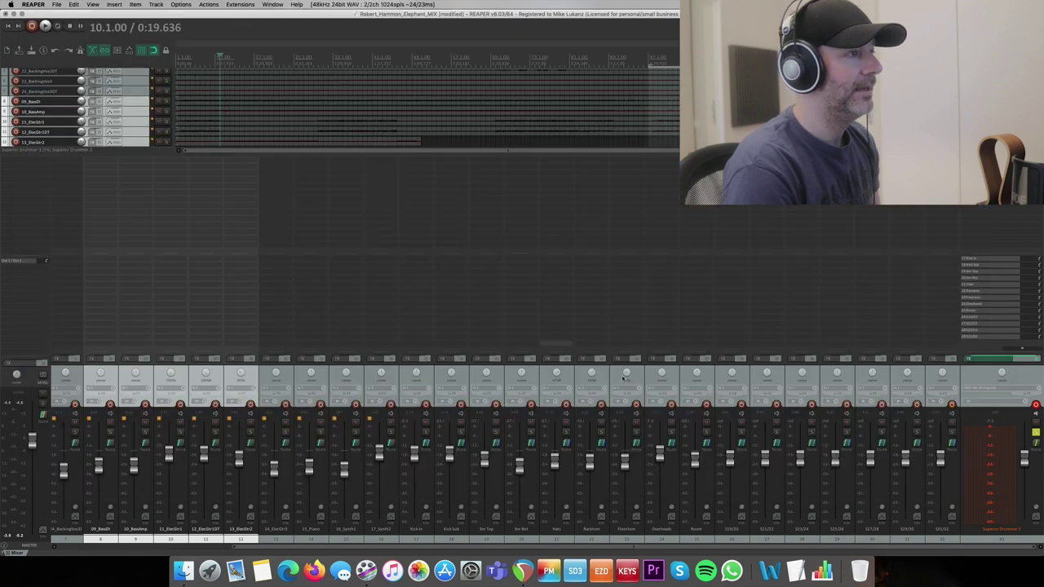
left_click(731, 539)
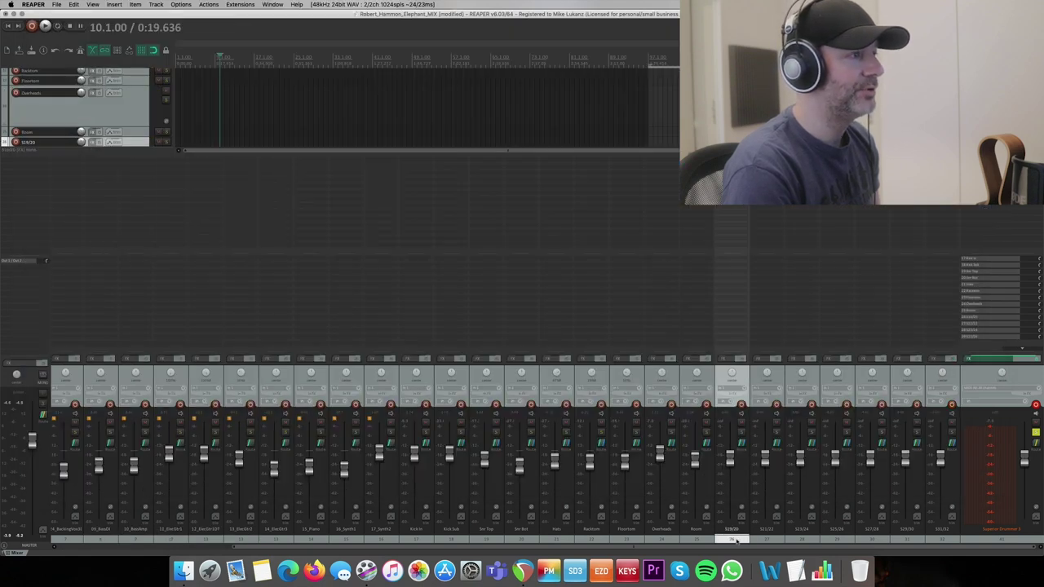
double_click(731, 531)
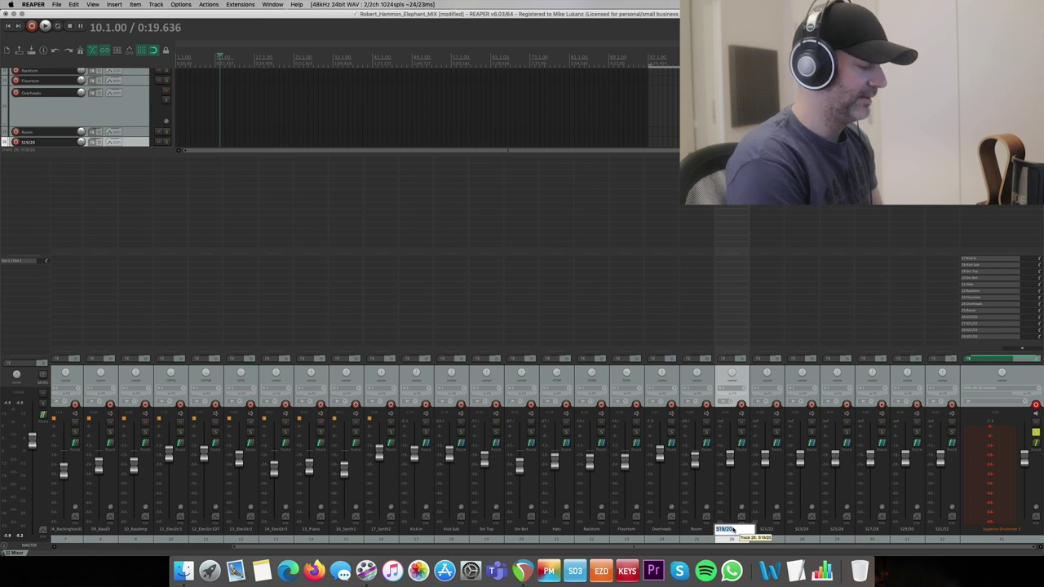
type("Mono Drums")
key("Return")
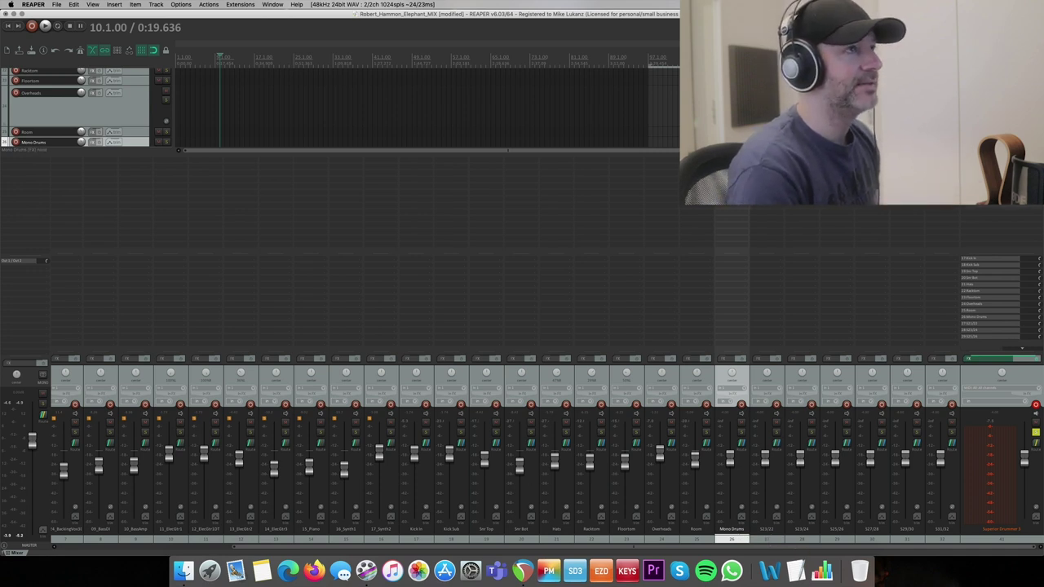
Pull the Mono Drums level fully down, start playback and blend the track back in with the drums
key("f")
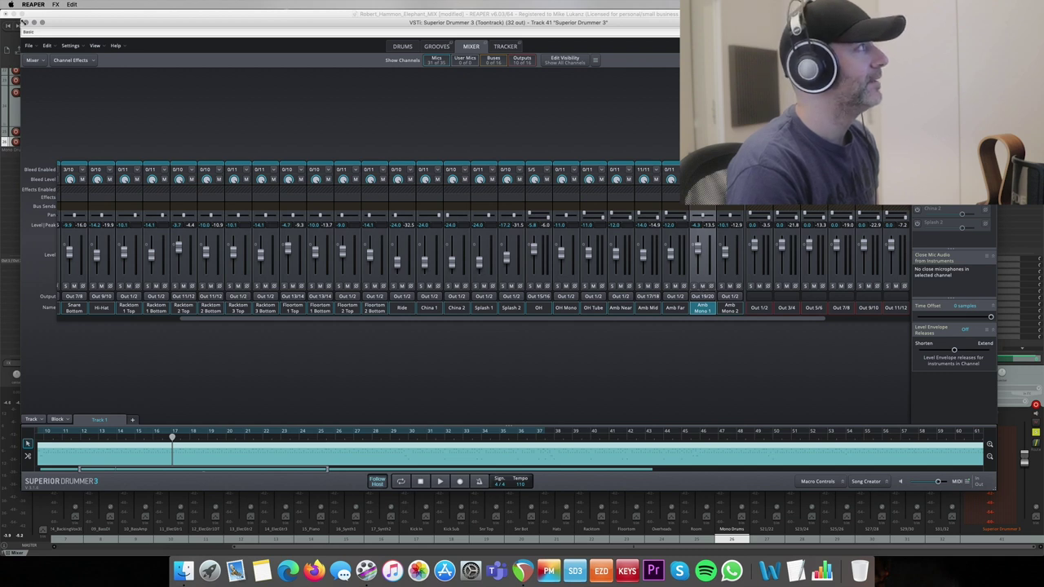
key("f")
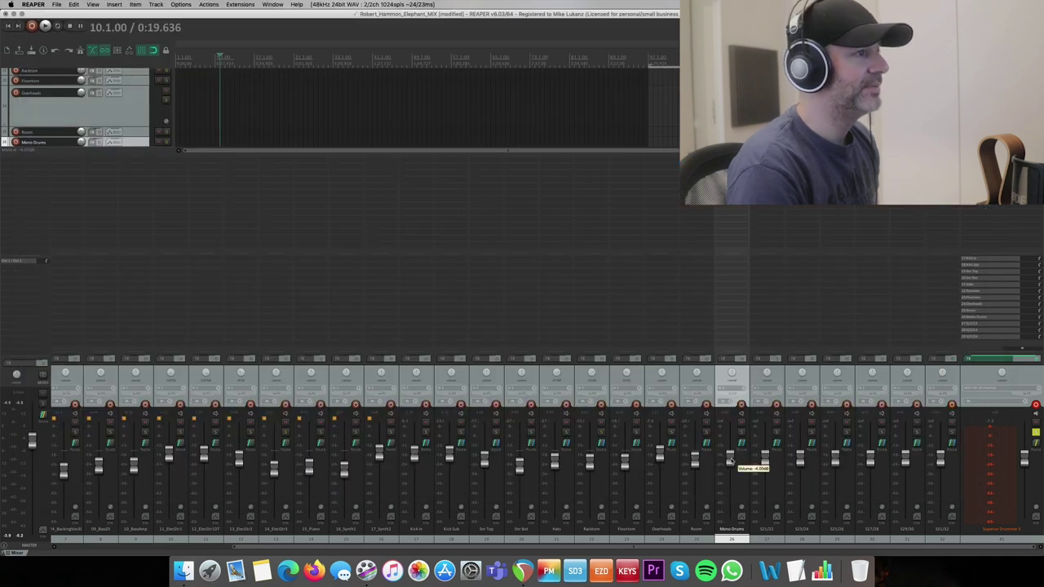
left_click_drag(730, 458, 729, 517)
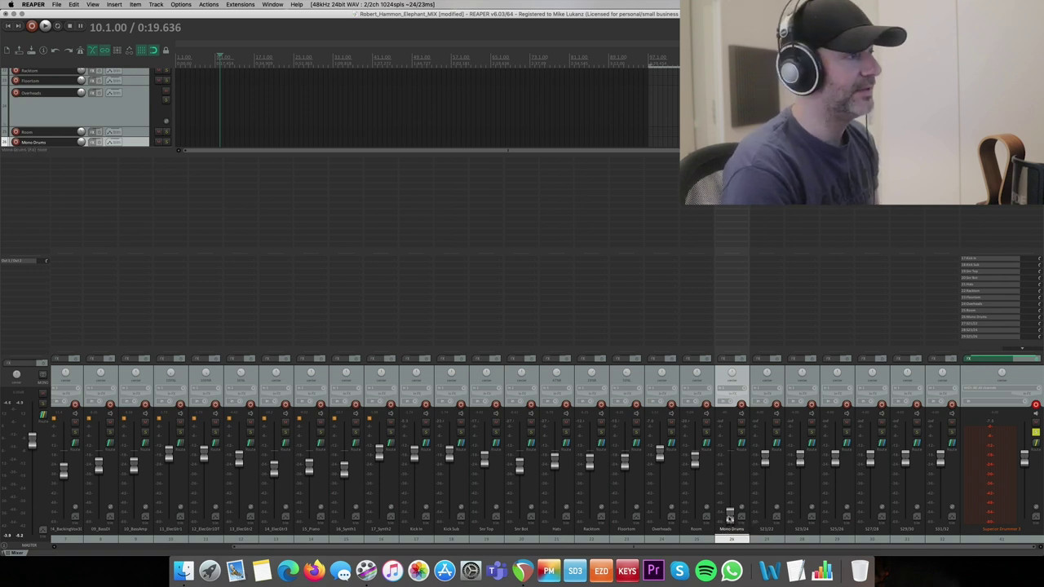
key("space")
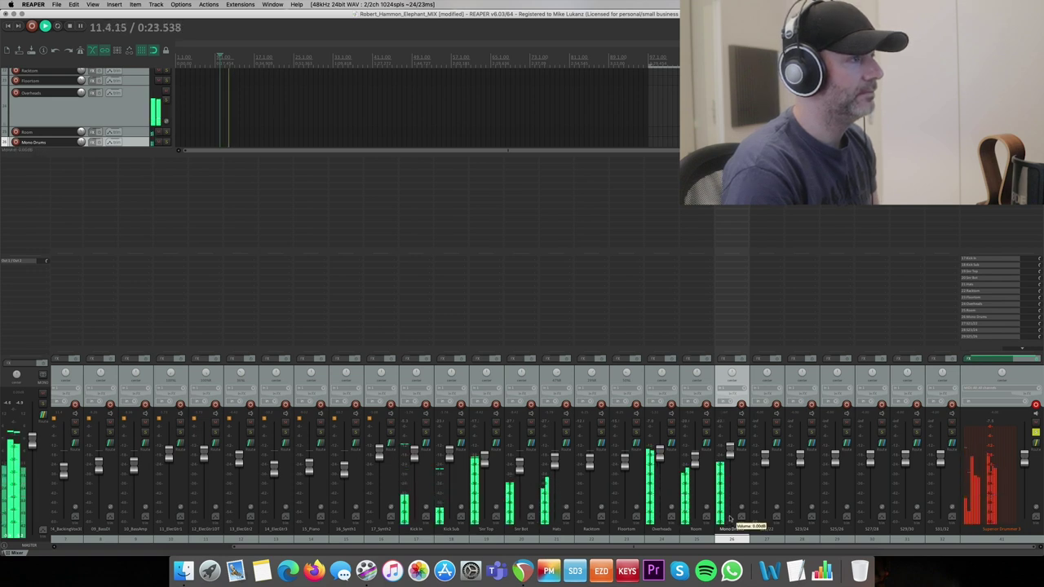
left_click_drag(729, 517, 730, 454)
Compare the mix with and without Mono Drums by toggling its mute during playback, and fine-tune its level
left_click(741, 424)
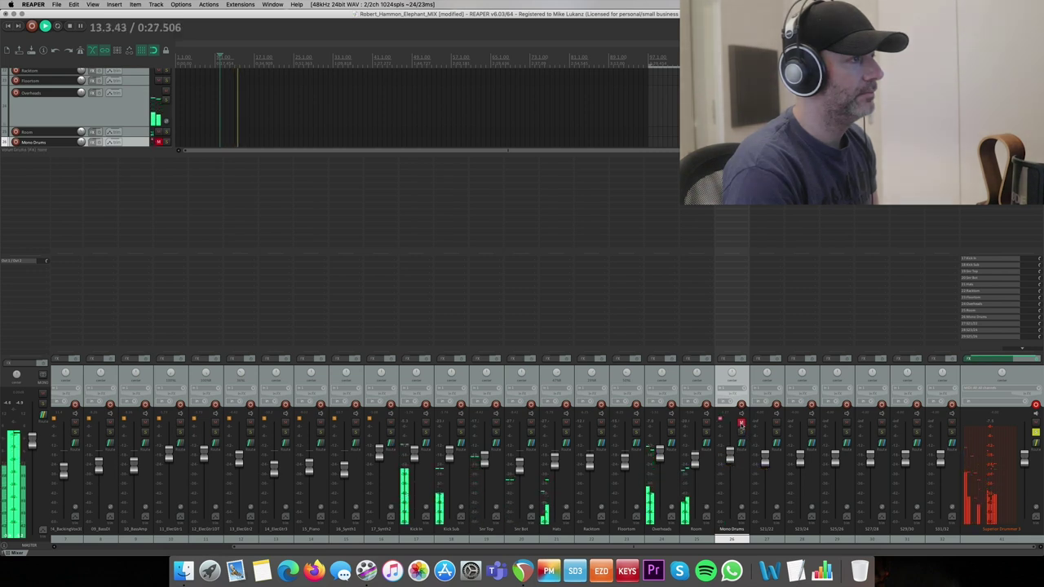
left_click(741, 423)
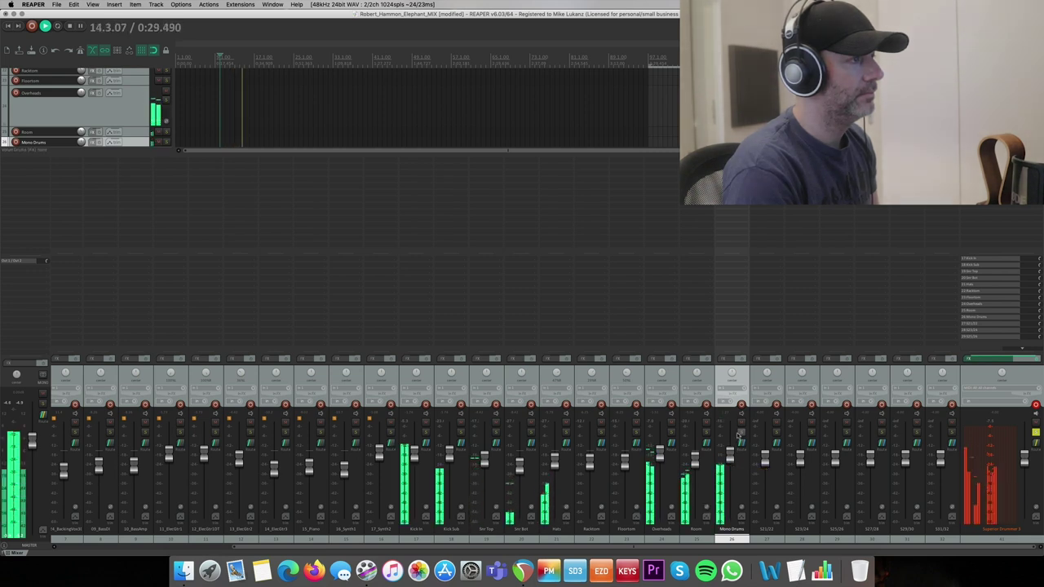
left_click_drag(730, 455, 730, 461)
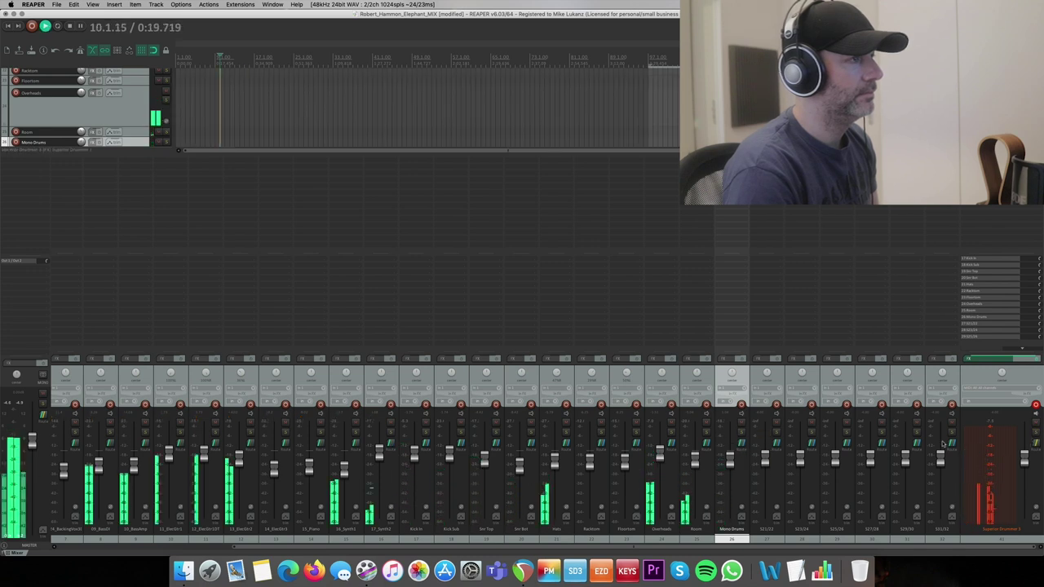
left_click(740, 424)
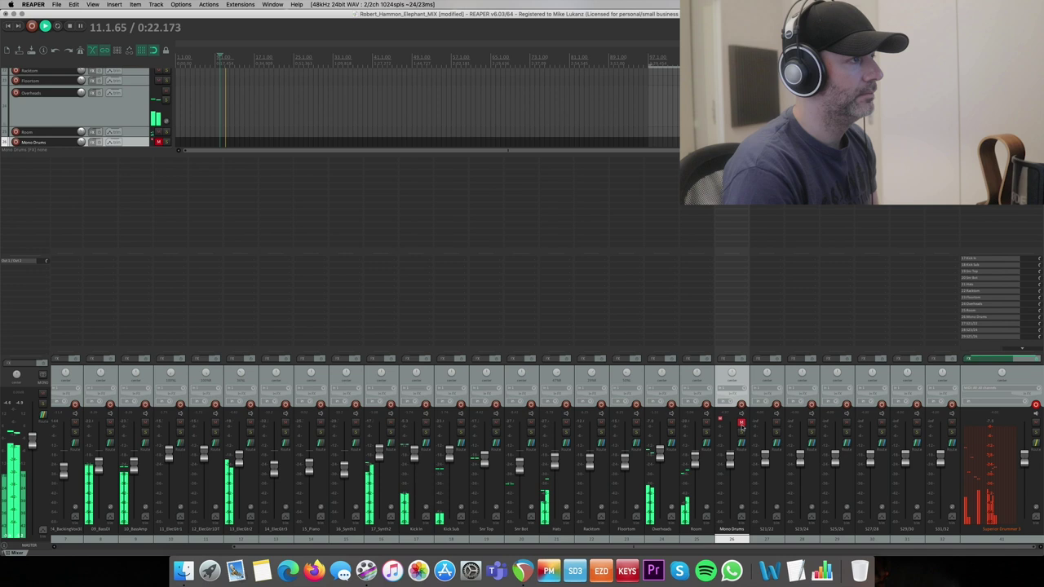
left_click(740, 424)
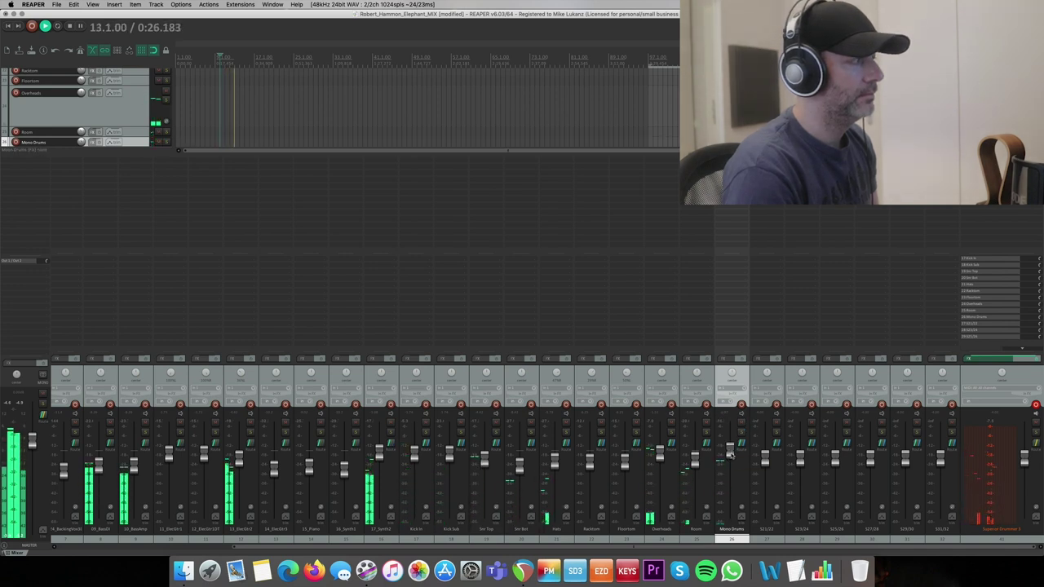
Select Room and Mono Drums together, mute and unmute both to hear their contribution, and lower their levels
scroll(170, 553, "left", 6)
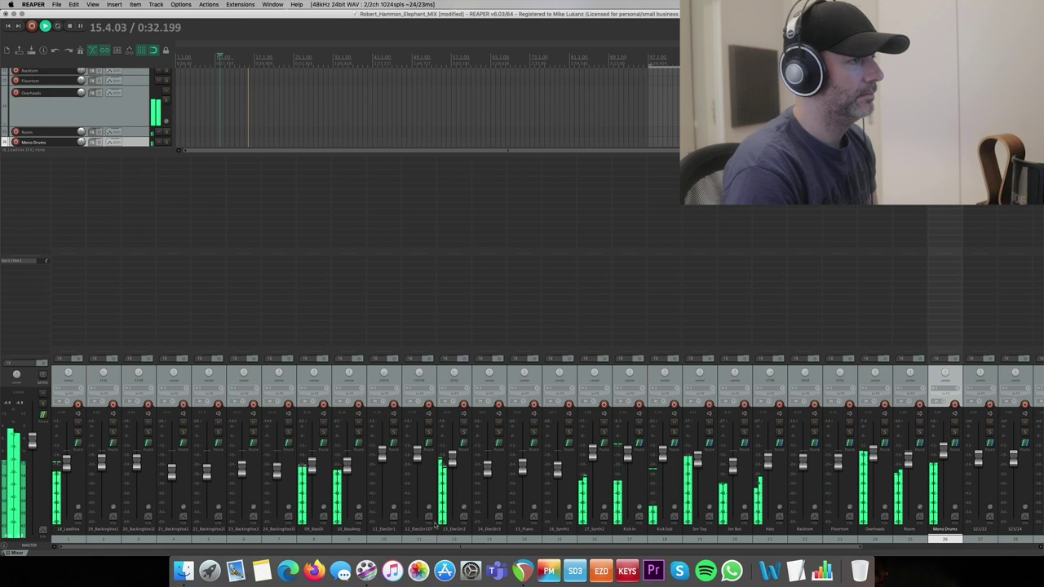
scroll(834, 522, "right", 6)
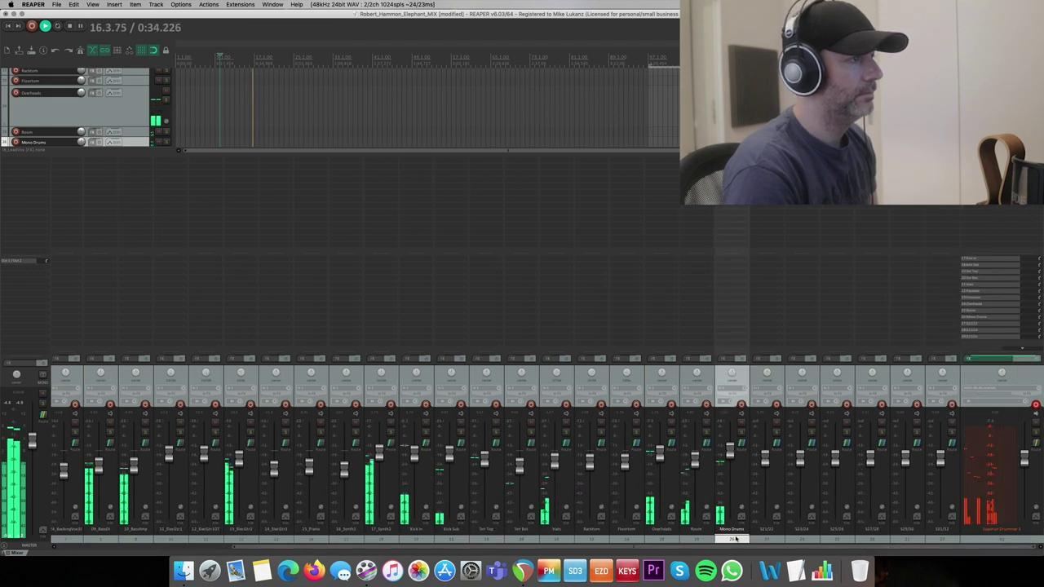
left_click(698, 384, "shift")
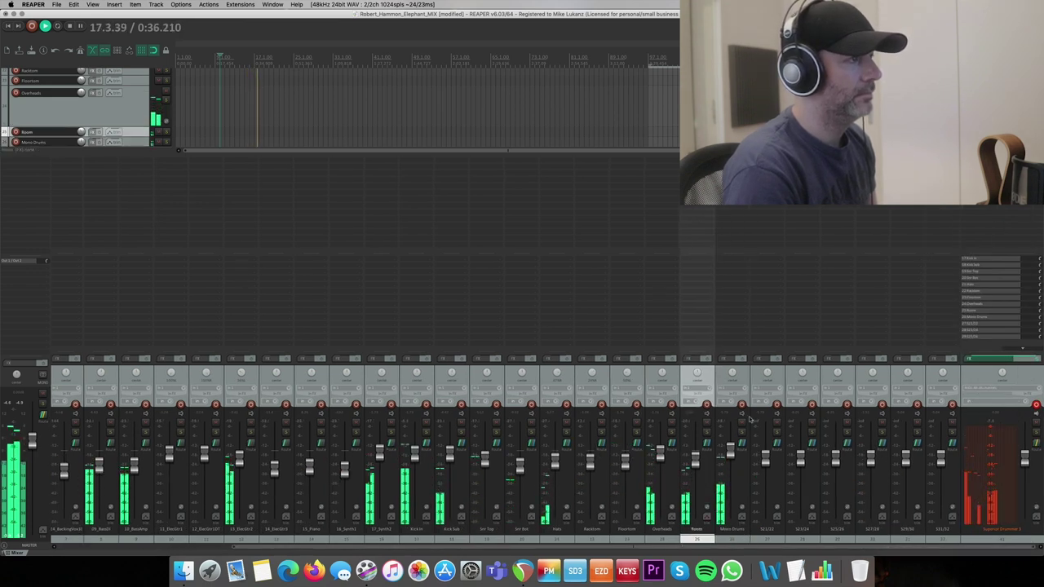
left_click(741, 423)
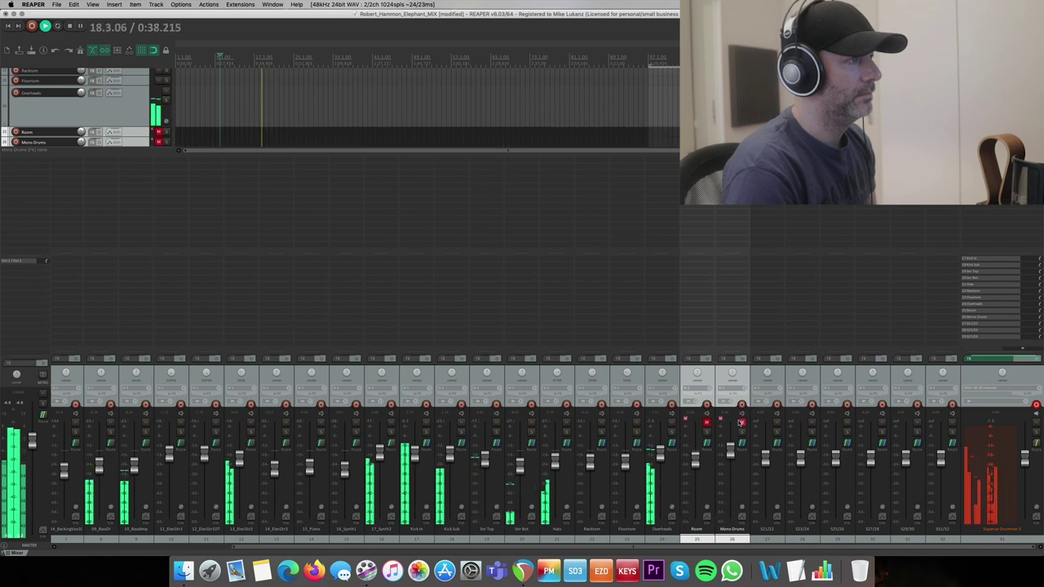
left_click(741, 423)
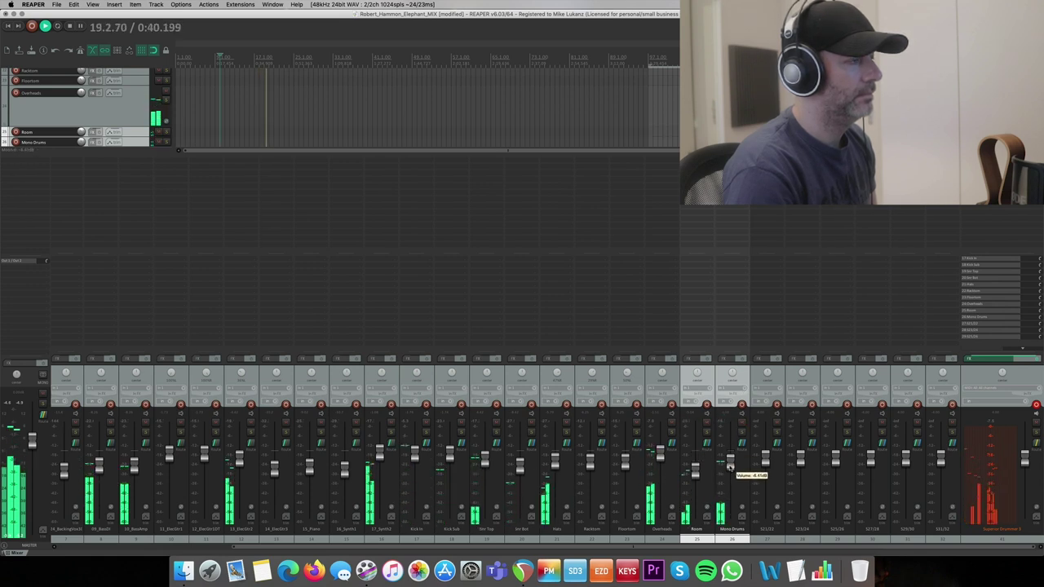
Lower Mono Drums alone to about -13.4 dB, stop playback and raise the Room track's level
left_click(722, 399)
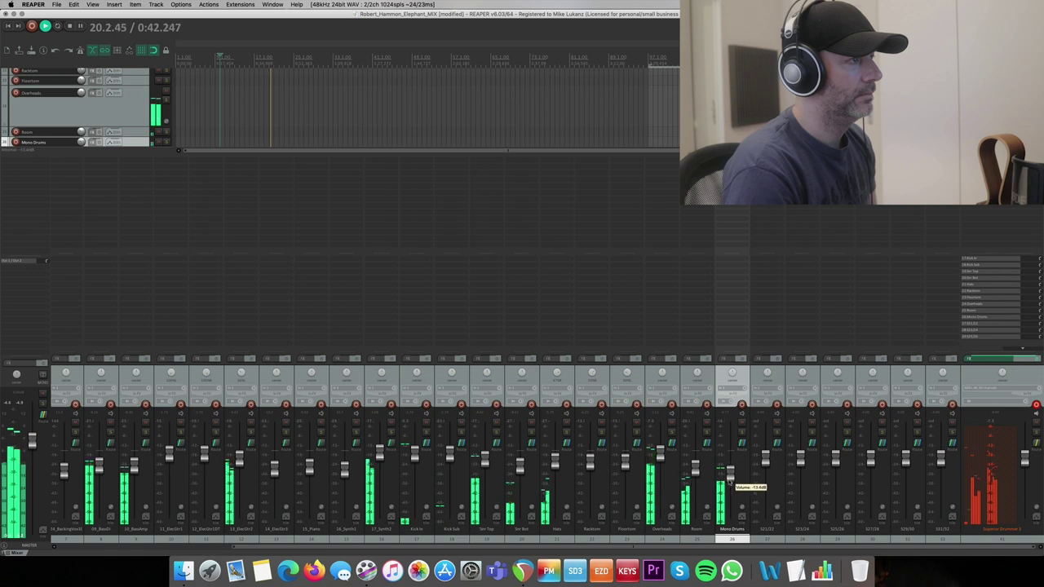
key("space")
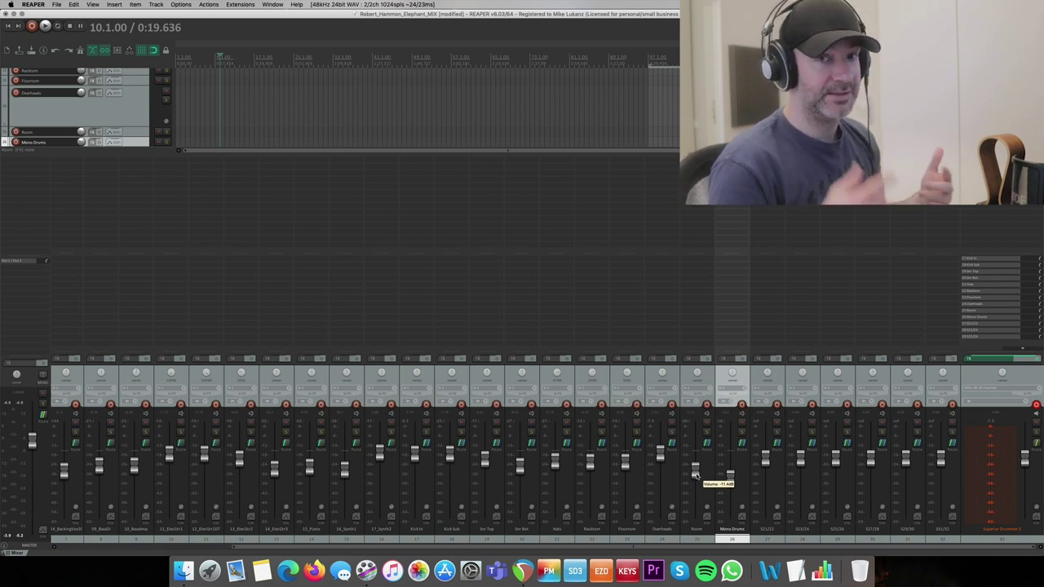
left_click(697, 475)
left_click_drag(698, 476, 695, 468)
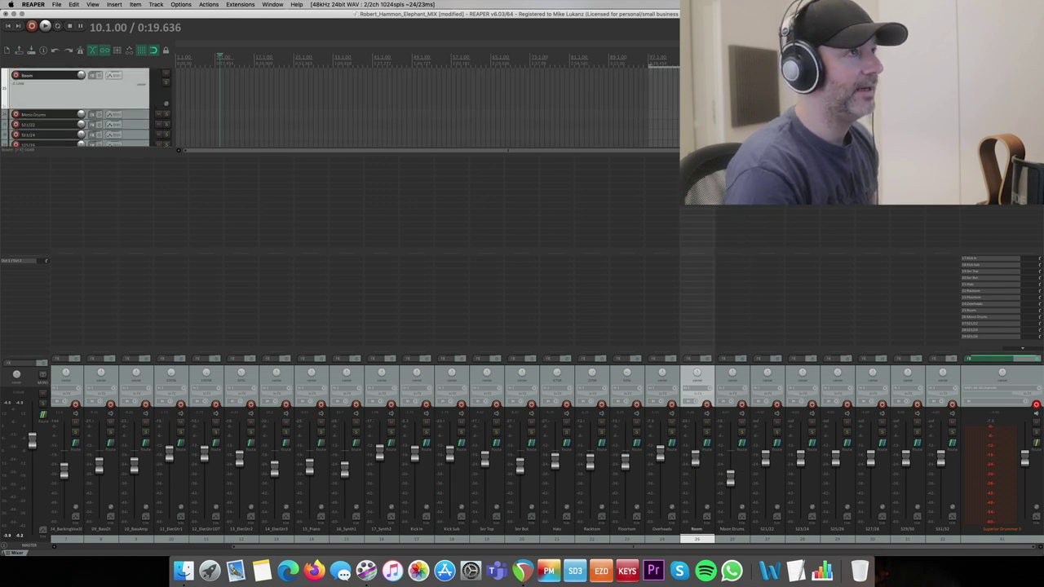
Route the Ride through Splash 2 channels in the Superior Drummer 3 mixer to Out 21/22
left_click(988, 359)
left_click_drag(402, 309, 507, 316)
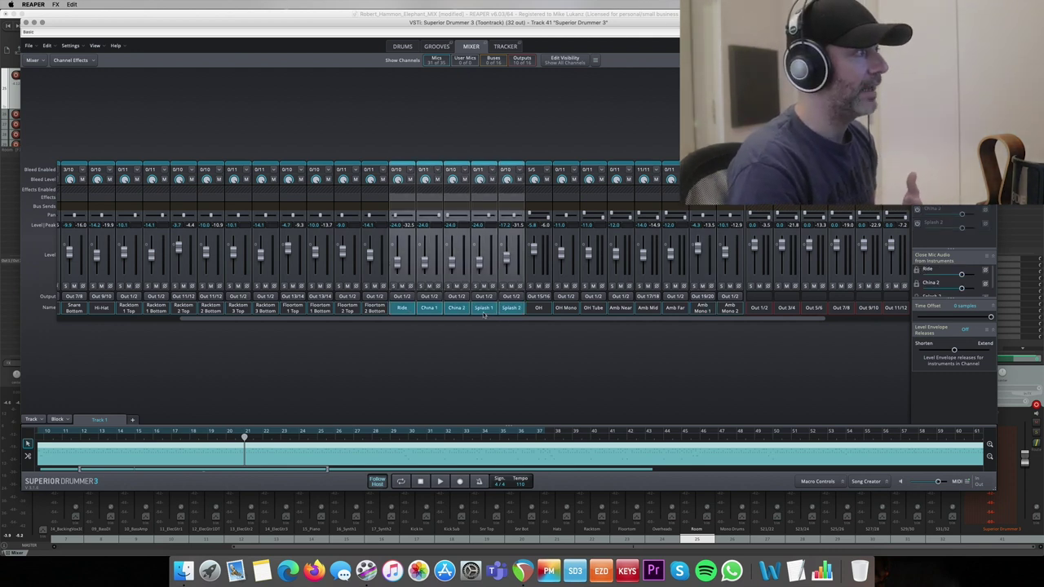
left_click(431, 313)
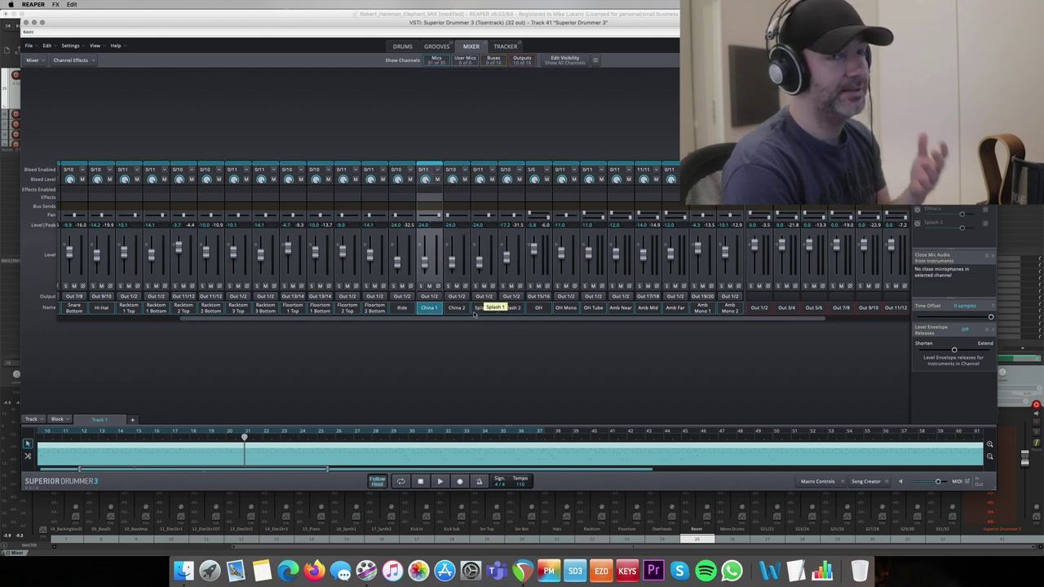
left_click(412, 310)
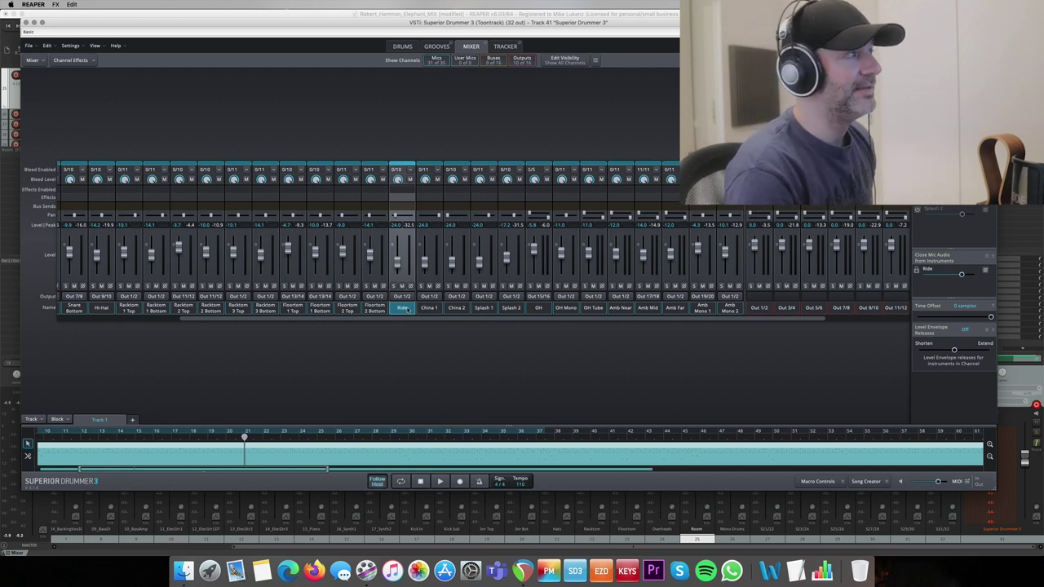
left_click(512, 308, "shift")
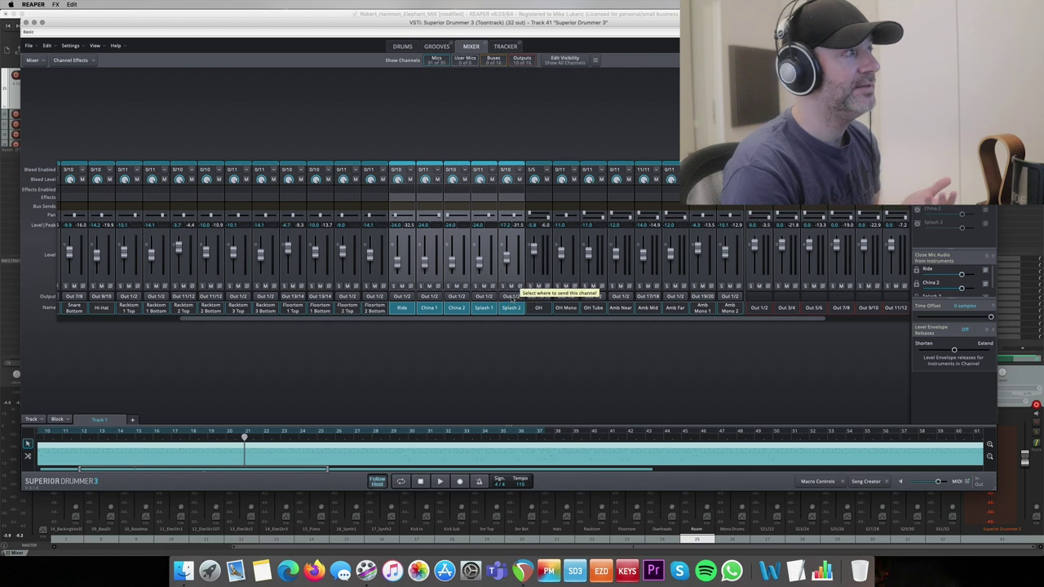
left_click(511, 296)
left_click(528, 129)
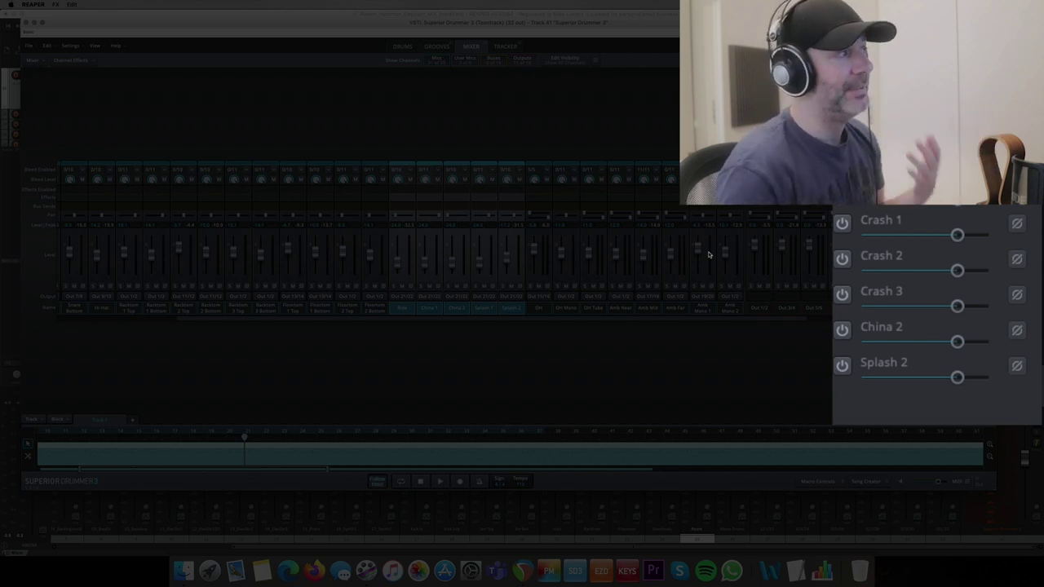
Hide the Ride through Splash 2 channels and the OH Mono and OH Tube channels from the drum mixer
right_click(502, 310)
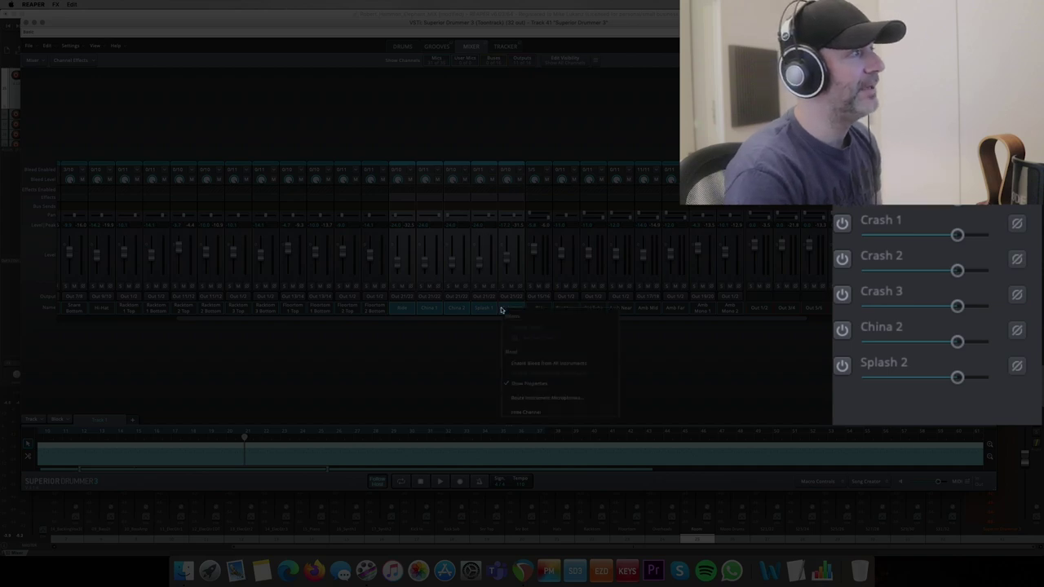
left_click(526, 412)
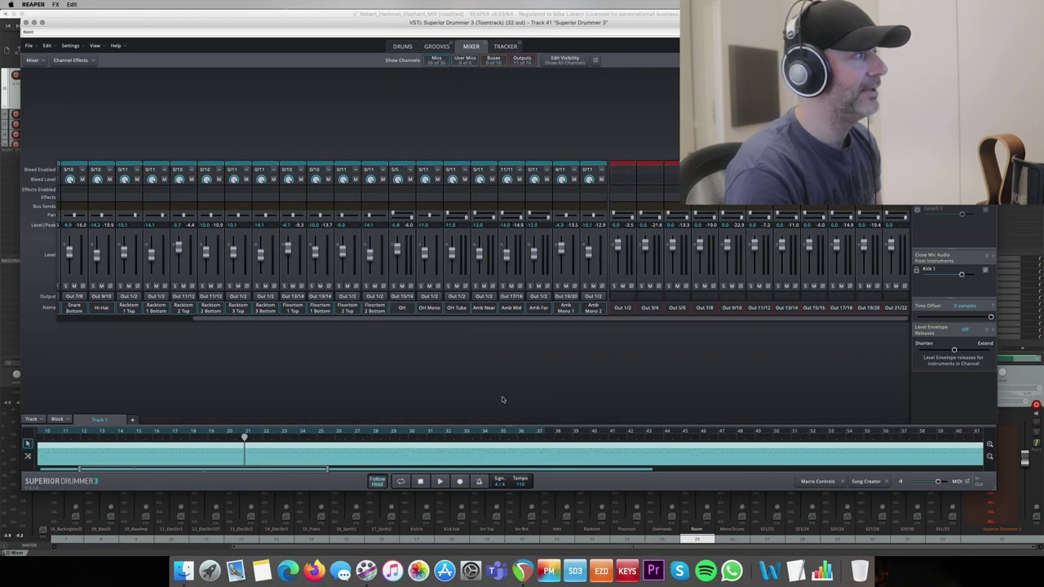
left_click(440, 310)
left_click(450, 310, "shift")
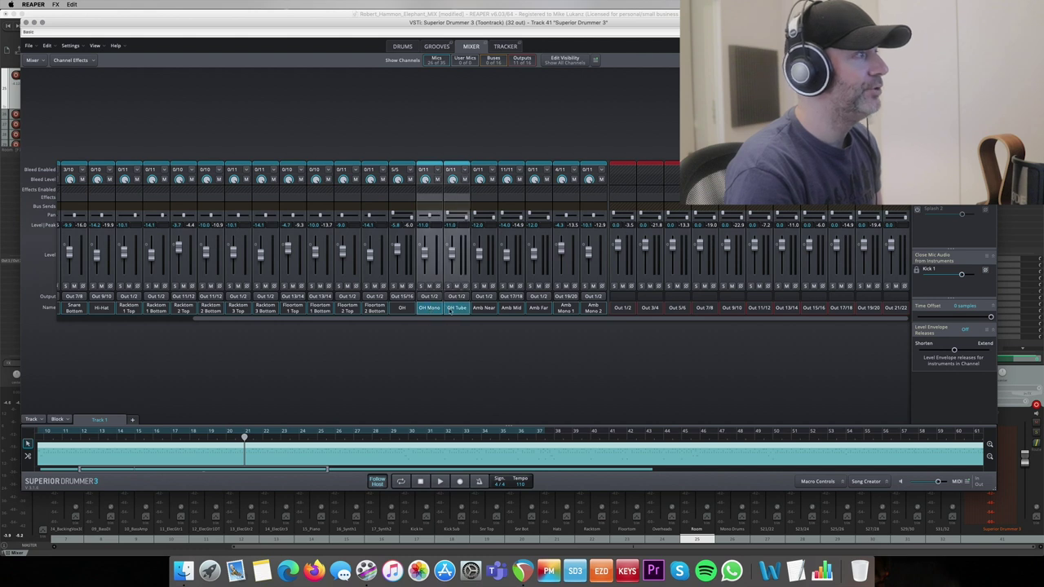
right_click(460, 298)
left_click(475, 399)
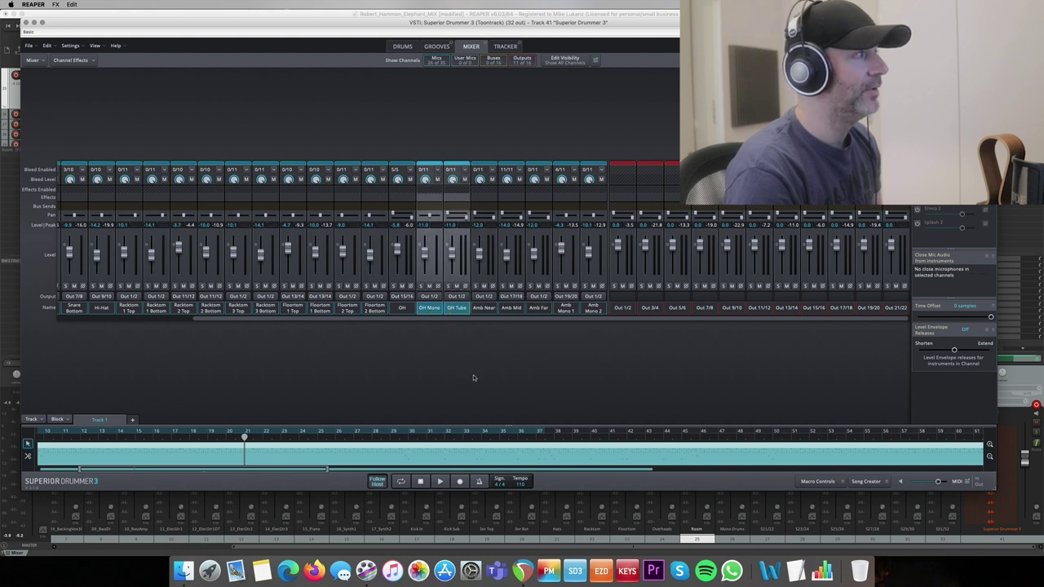
Hide the Amb Near and Amb Far channels from the drum mixer
left_click(482, 310)
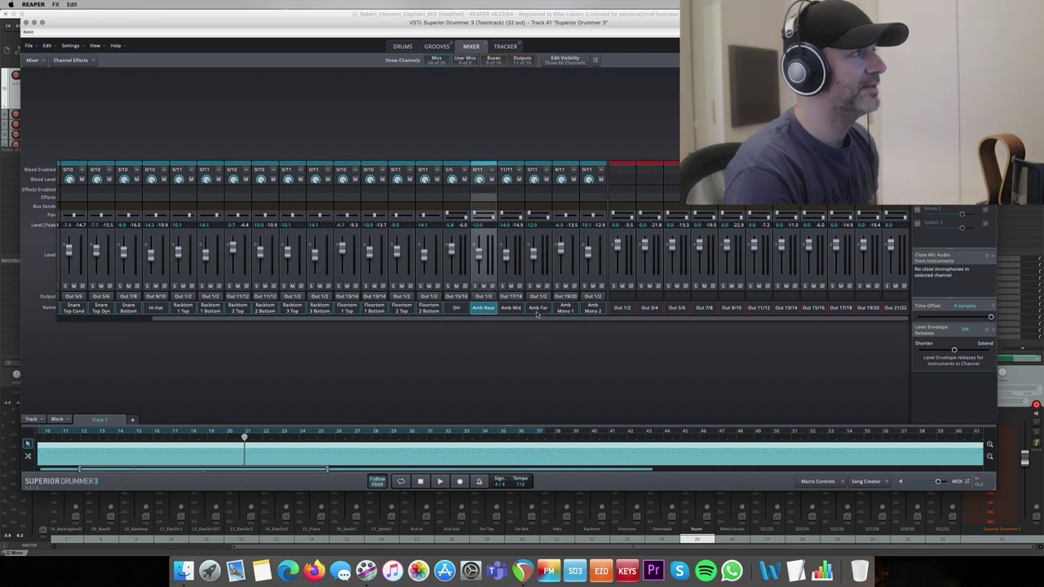
left_click(537, 310, "super")
right_click(538, 312)
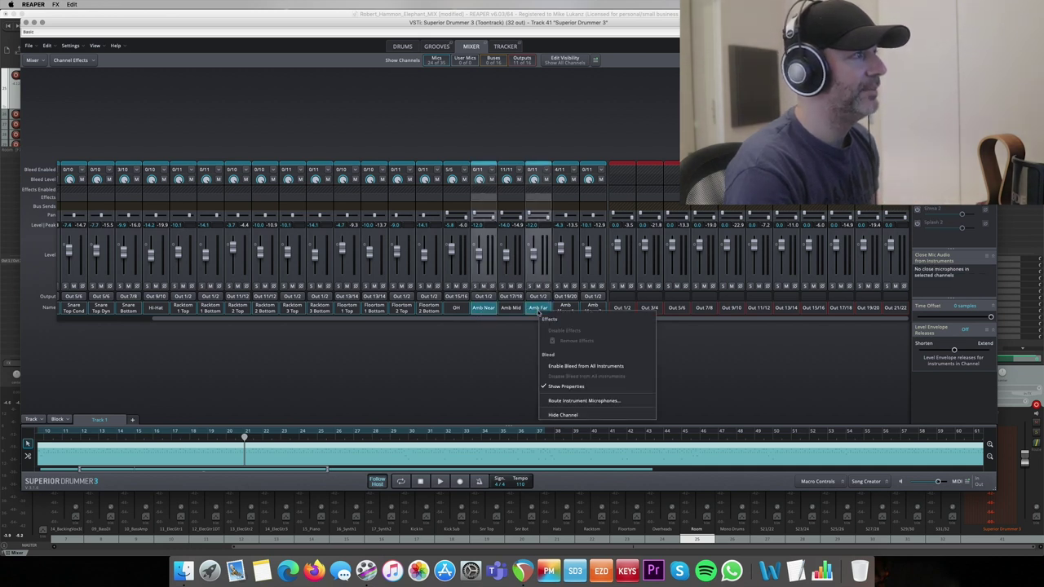
left_click(561, 415)
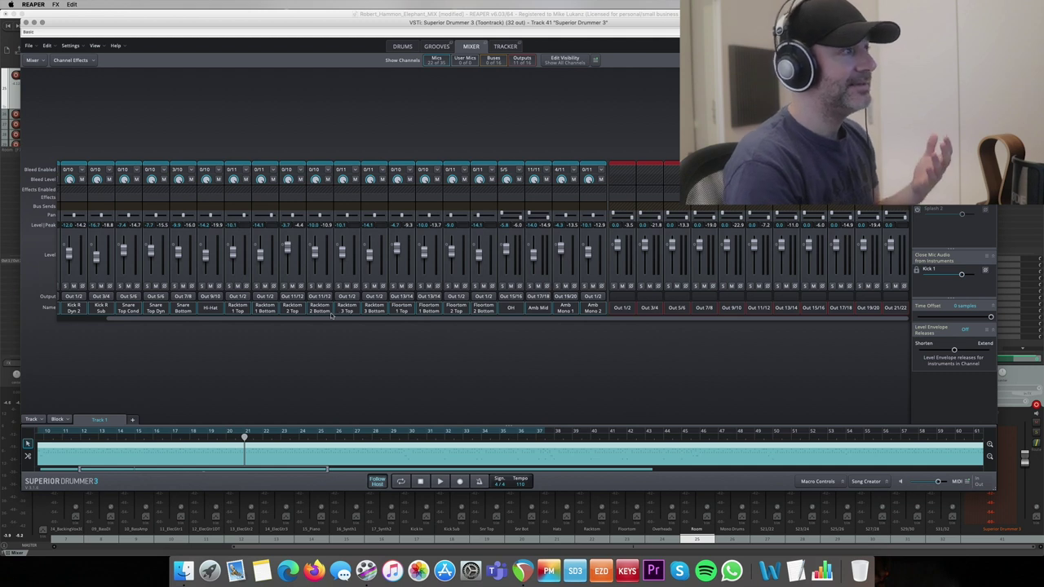
Select all tom channels from Racktom 1 Top through Floortom 2 Bottom and enable bleed from Racktom 2 and Floortom 1
scroll(245, 314, "left", 1)
scroll(245, 314, "left", 1)
left_click(250, 315)
left_click(494, 310, "shift")
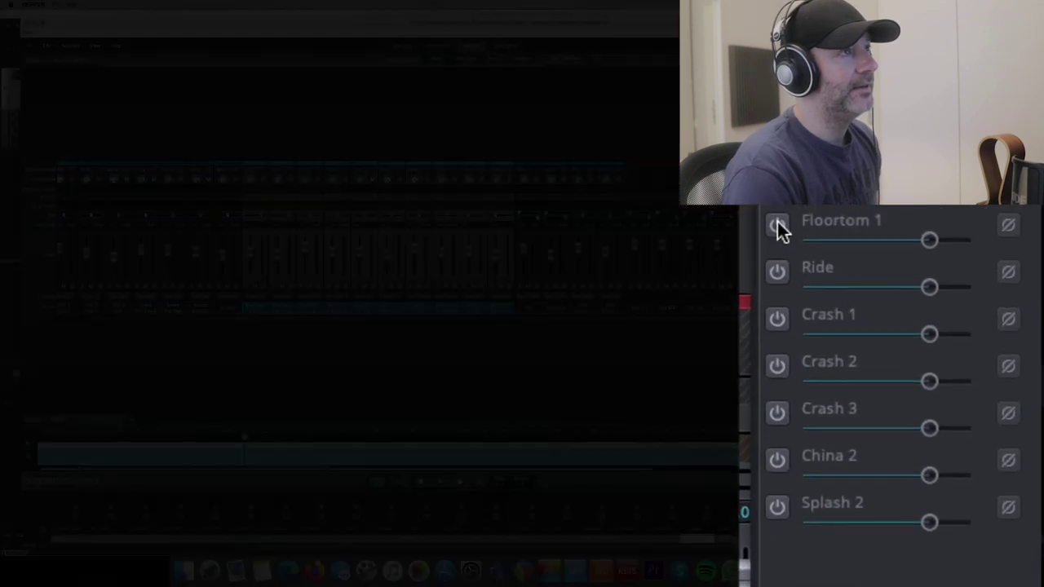
left_click(916, 283)
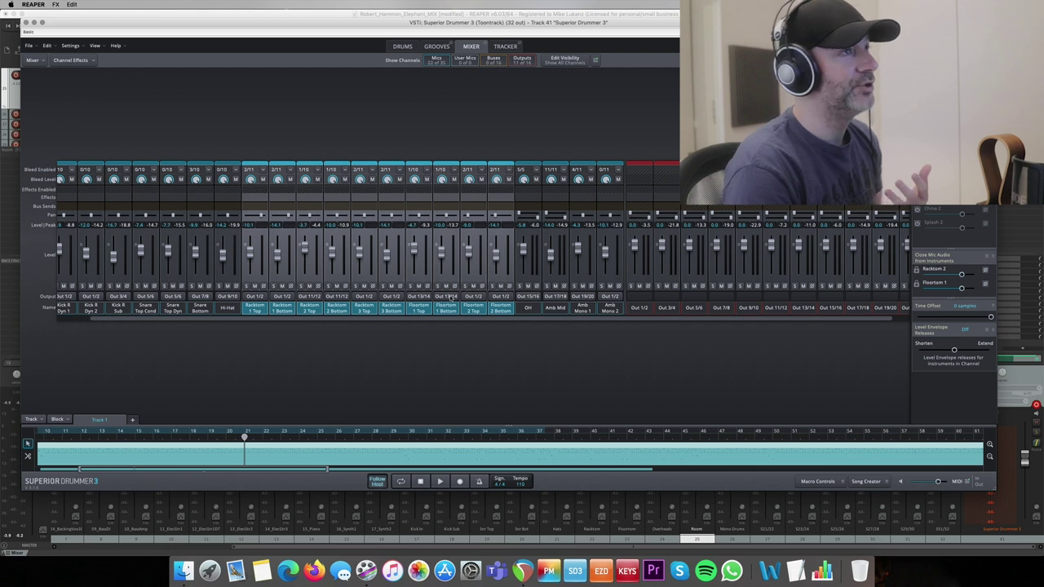
Inspect the bleed and close-mic properties of individual tom channels from Floortom 2 Bottom back to Racktom 3 Bottom
left_click(502, 314)
left_click(477, 314)
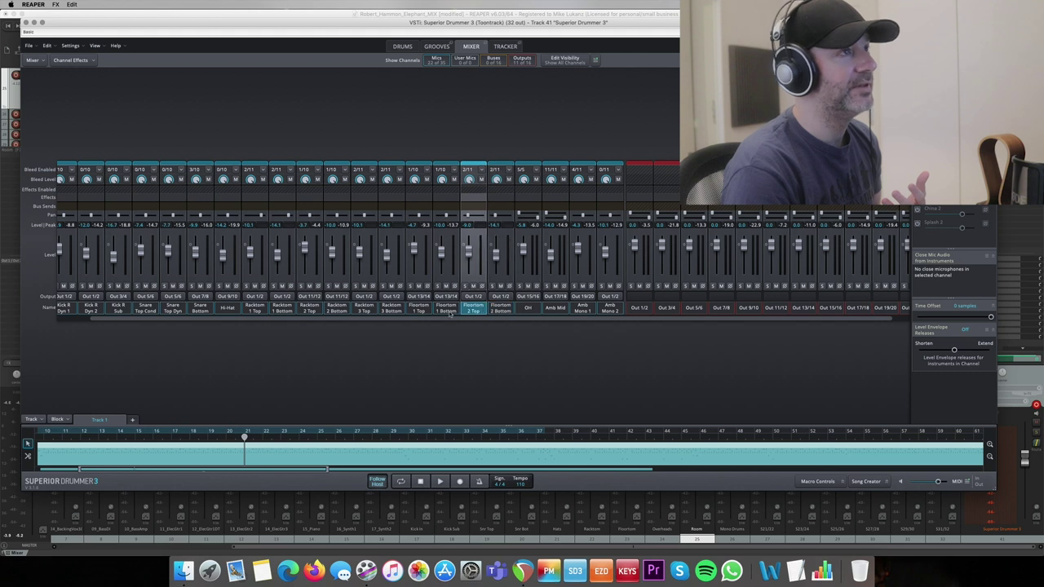
left_click(446, 314)
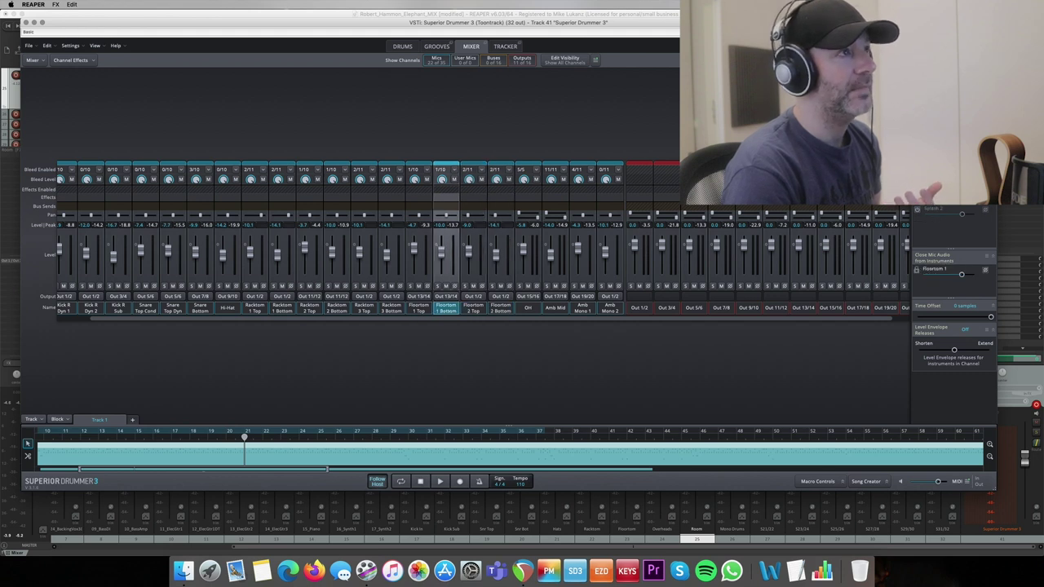
left_click(419, 310)
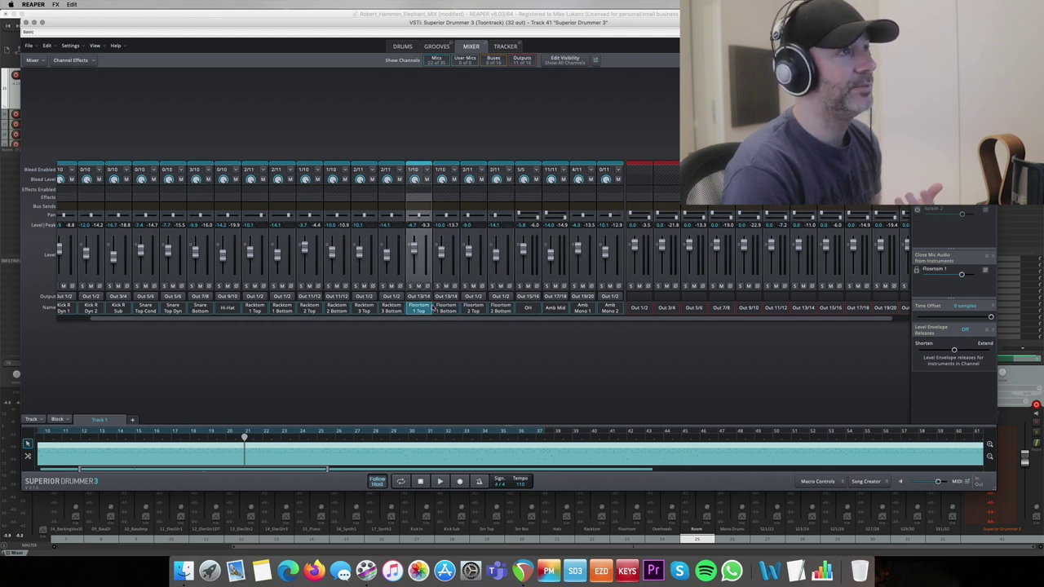
left_click(395, 313)
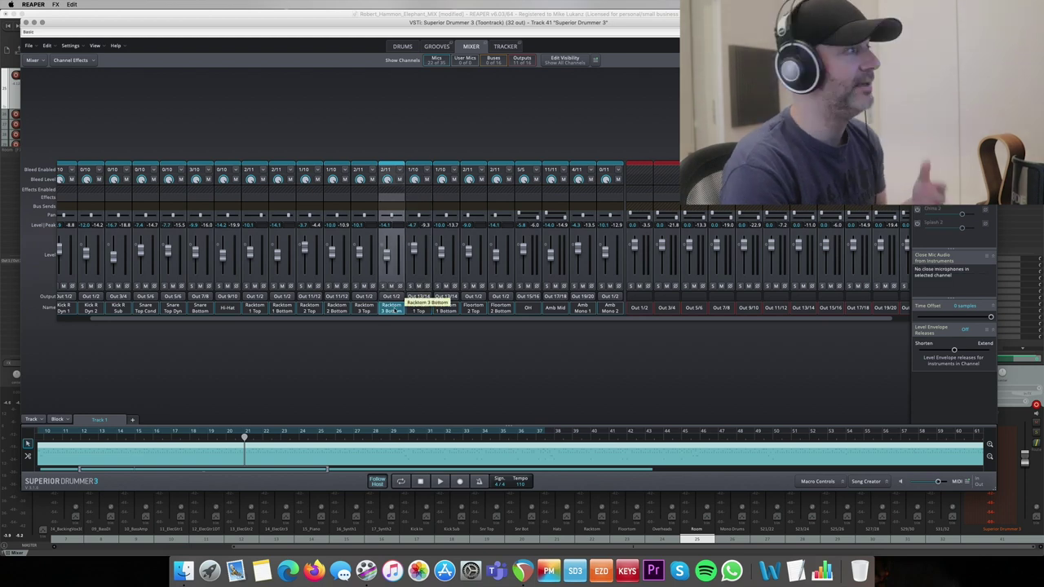
Solo the Superior Drummer 3 track and, in its mixer, all tom channels from Racktom 1 Top through Floortom 2 Bottom
left_click_drag(495, 23, 490, 126)
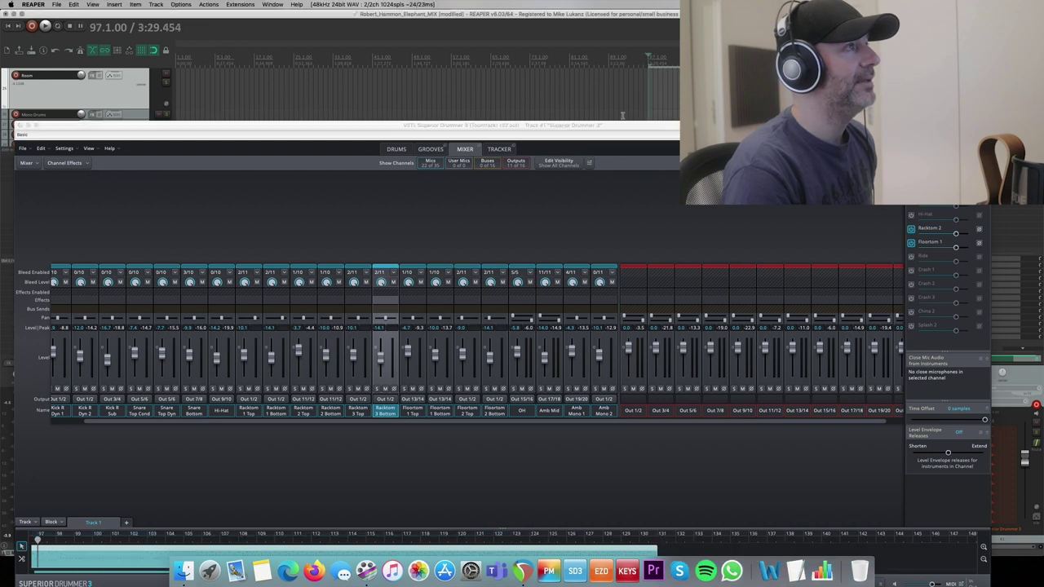
left_click_drag(621, 125, 666, 30)
left_click_drag(302, 312, 481, 314)
left_click(365, 318)
left_click_drag(291, 314, 537, 314)
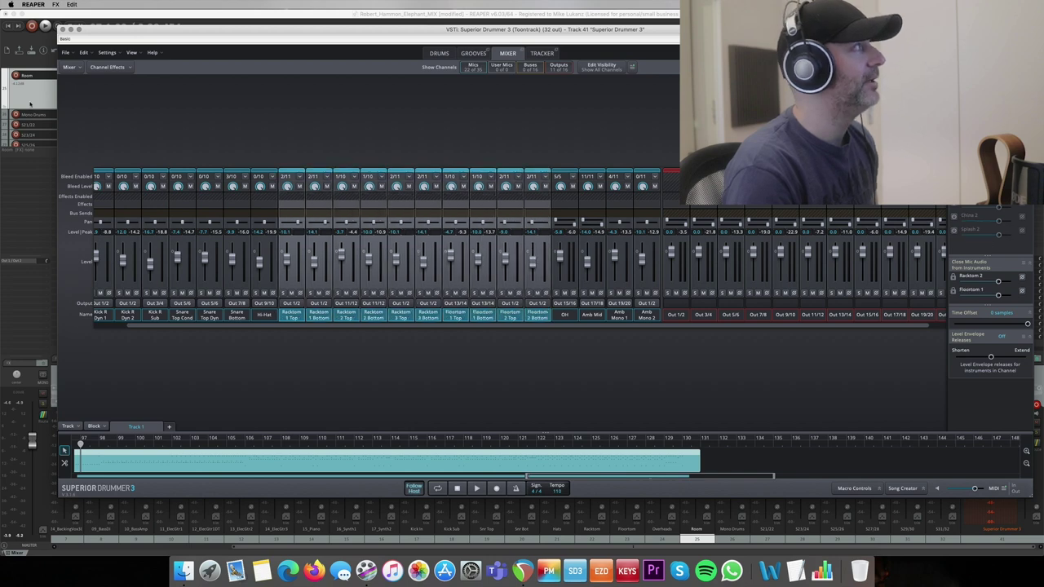
left_click(71, 29)
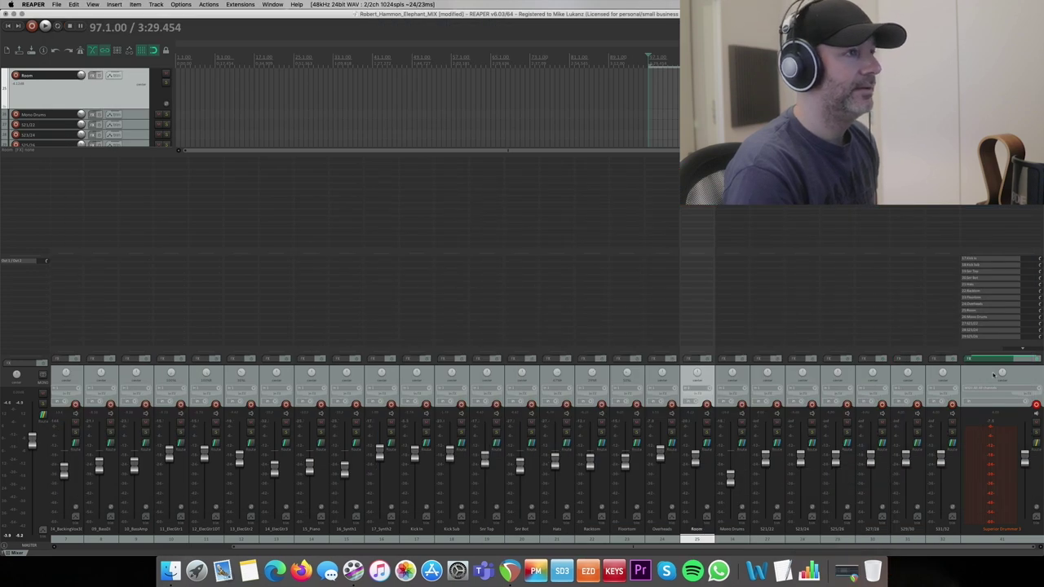
left_click(848, 571)
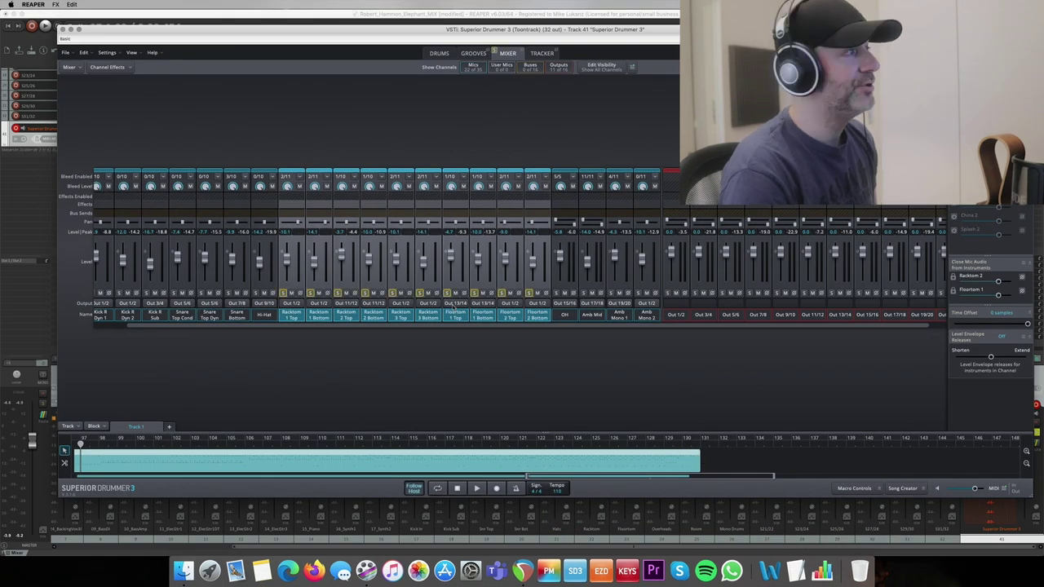
Mute the top and bottom channels of Racktom 2 and Floortom 1 in the drum mixer
left_click(452, 315)
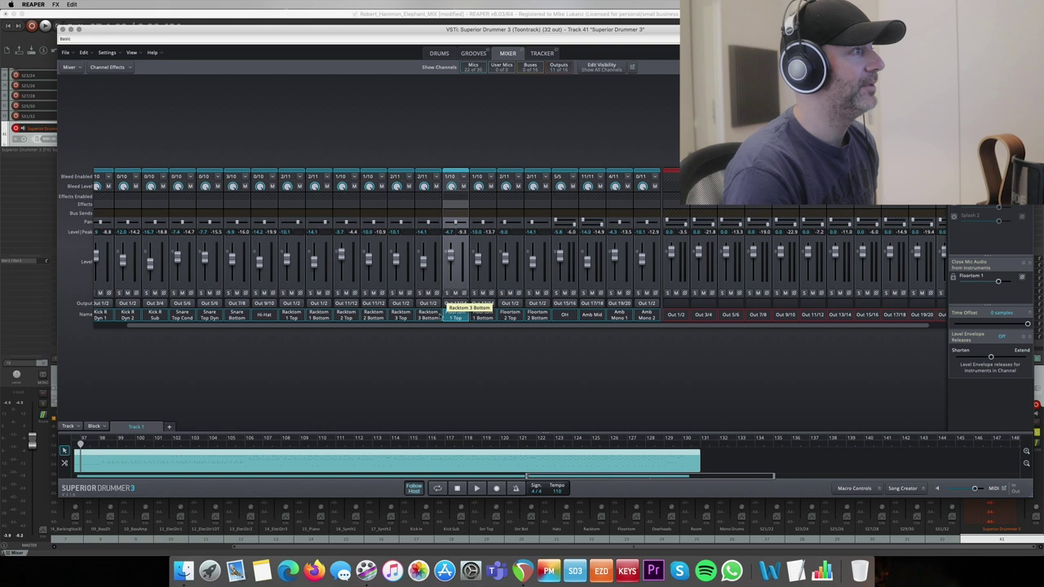
left_click(482, 316, "shift")
left_click(352, 317, "super")
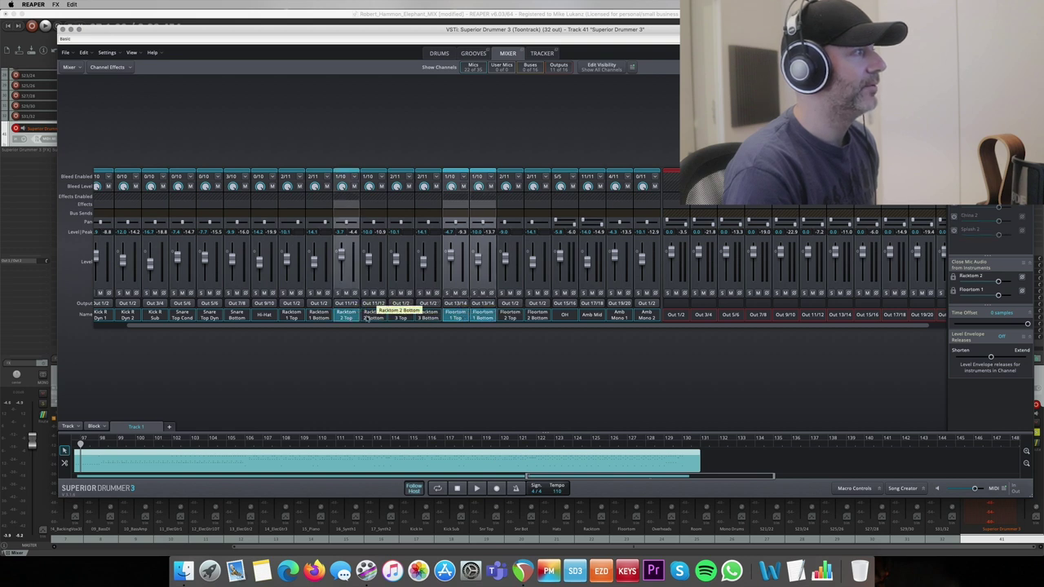
left_click(373, 317, "super")
left_click(373, 292)
Solo the top and bottom channels of Racktom 1, Racktom 3 and Floortom 2 and raise their faders during playback
left_click(291, 316)
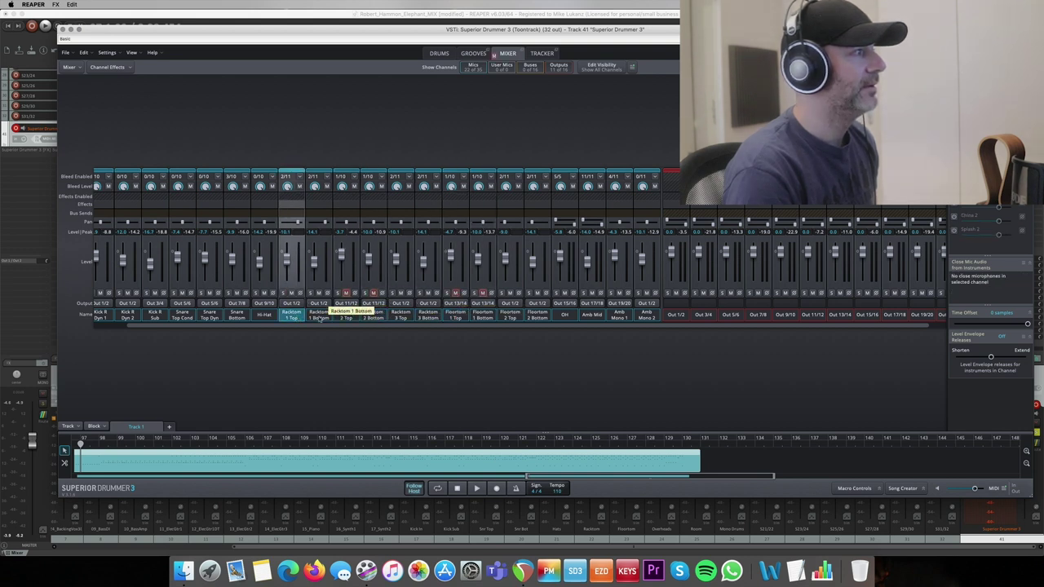
left_click(318, 317, "shift")
left_click(401, 317, "super")
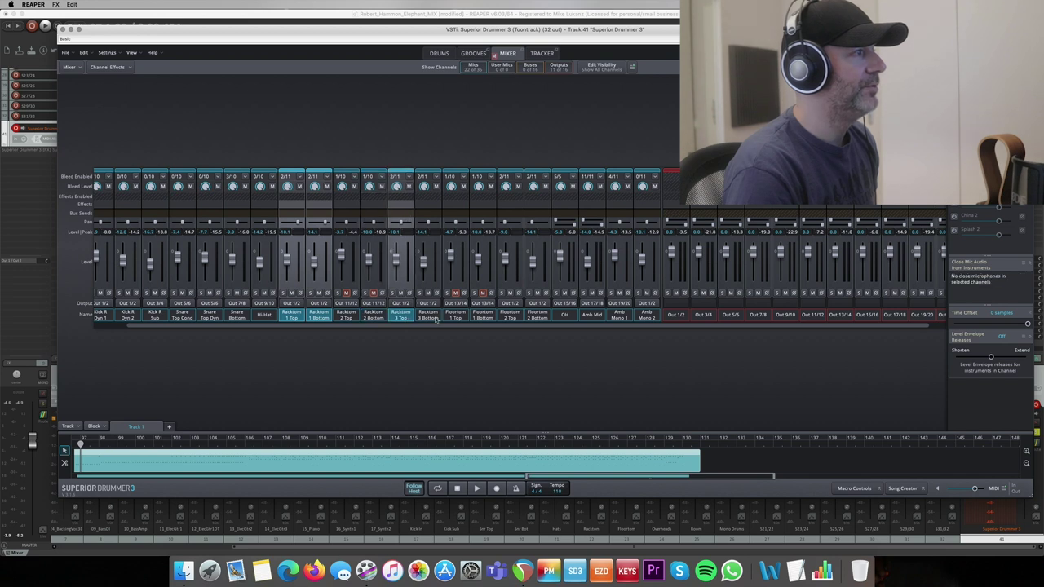
left_click(428, 317, "super")
left_click(510, 316, "super")
left_click(537, 316, "super")
left_click(528, 293)
key("space")
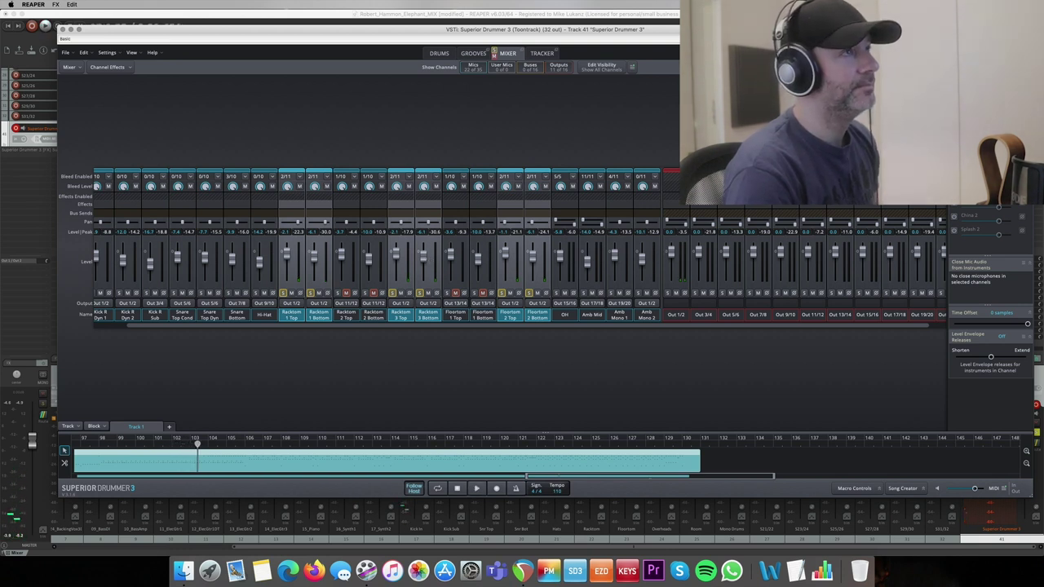
key("space")
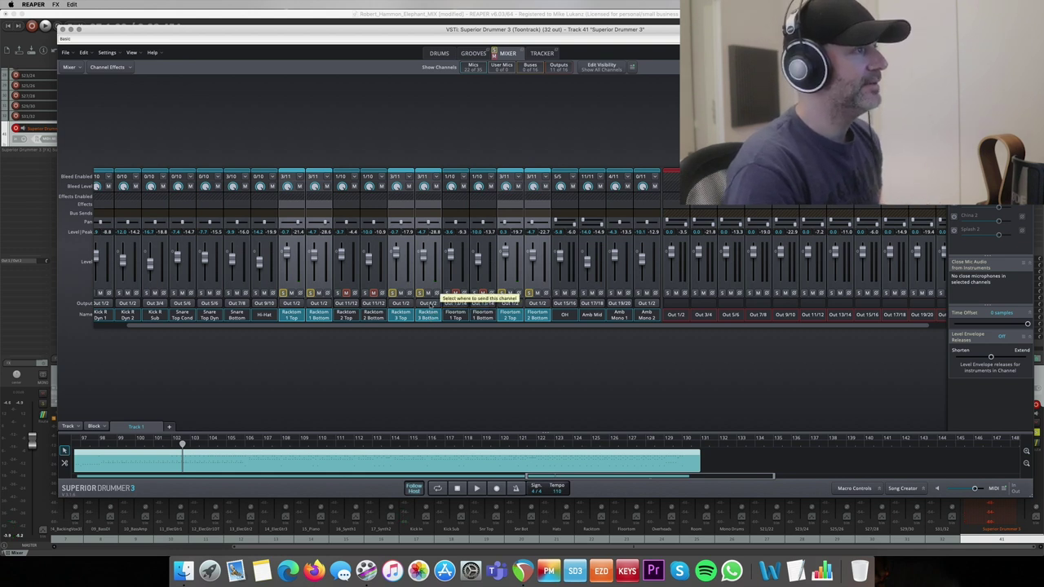
Route the Racktom 3 Top and Racktom 3 Bottom channels to Out 21/22
right_click(431, 317)
right_click(402, 311)
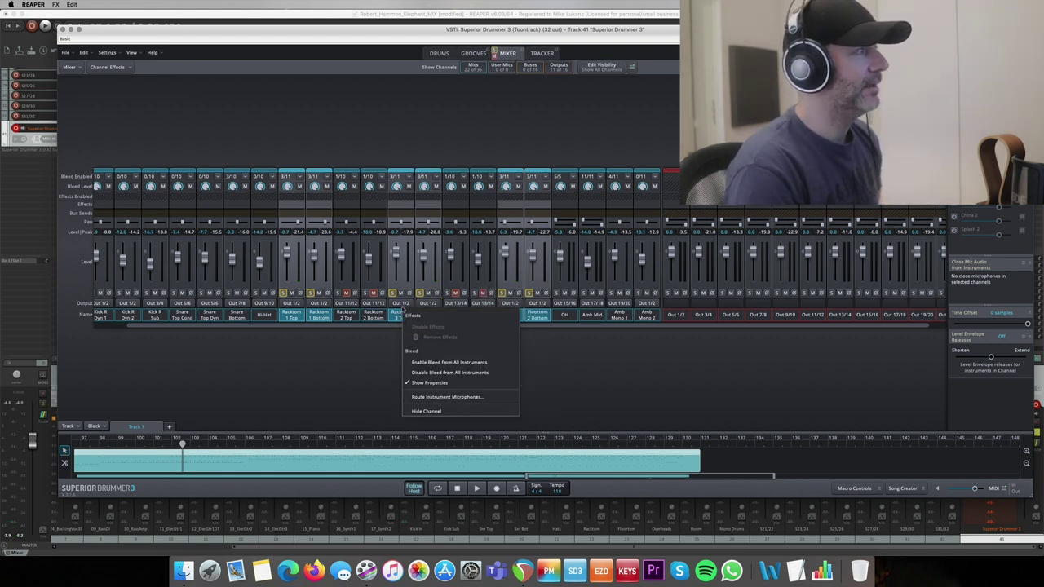
left_click(391, 329)
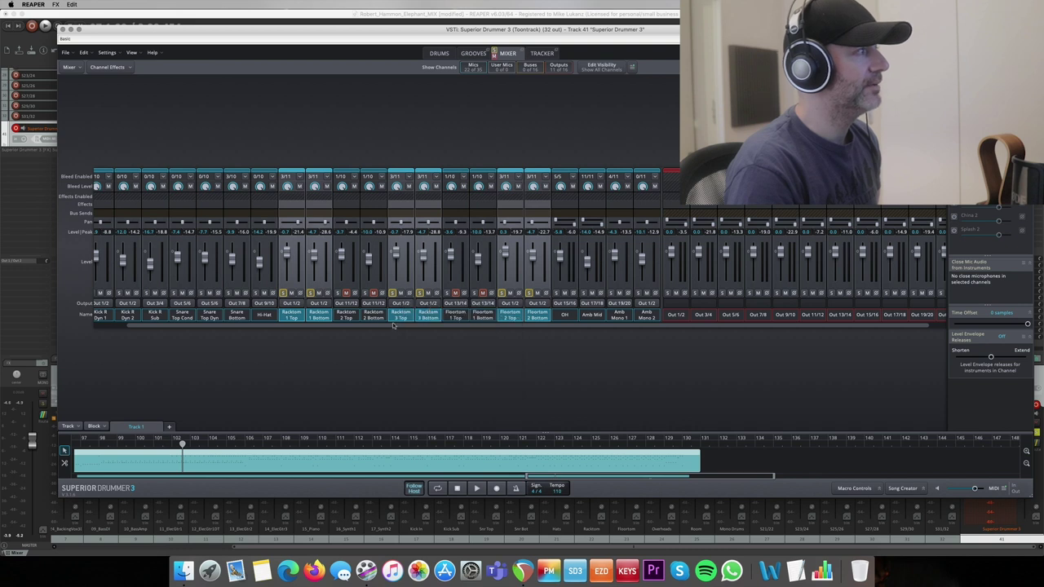
right_click(399, 311)
left_click(399, 311)
right_click(399, 309)
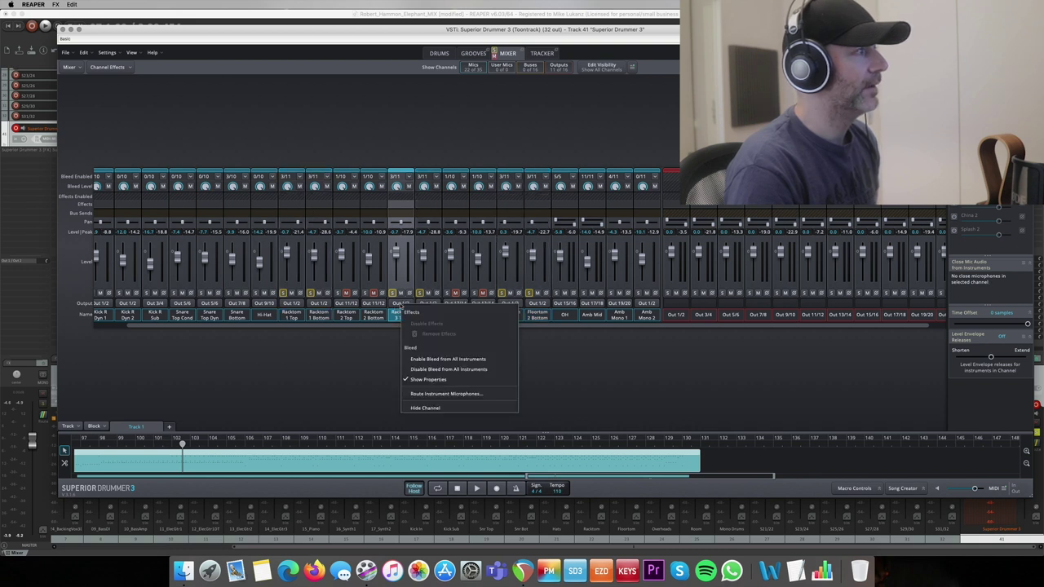
left_click(400, 303)
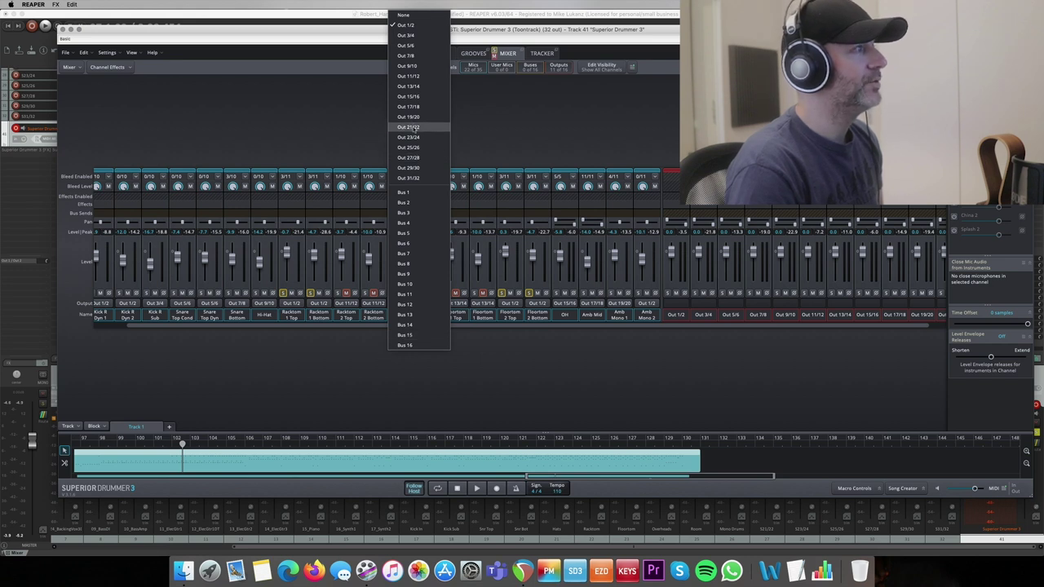
left_click(409, 127)
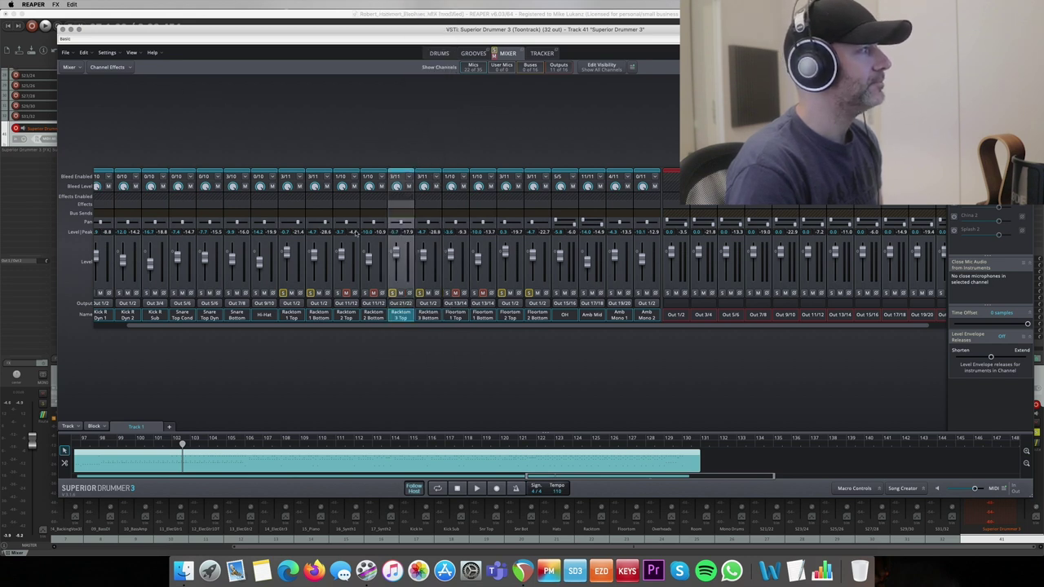
left_click(428, 303)
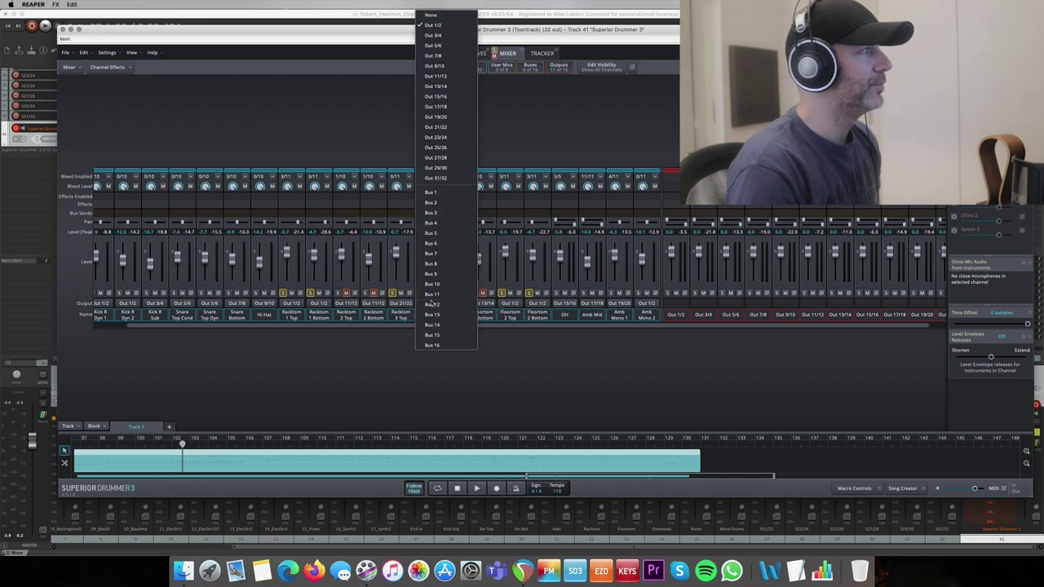
left_click(445, 128)
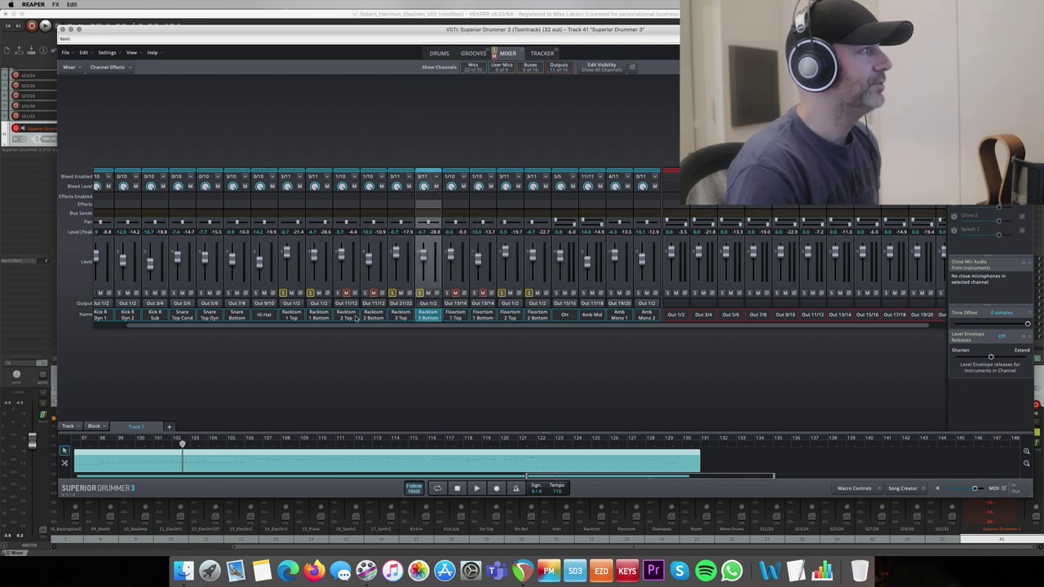
Route the Racktom 1 and Floortom 2 top and bottom channels to Out 21/22 and clear the tom solos and mutes
left_click(297, 317)
left_click(302, 302)
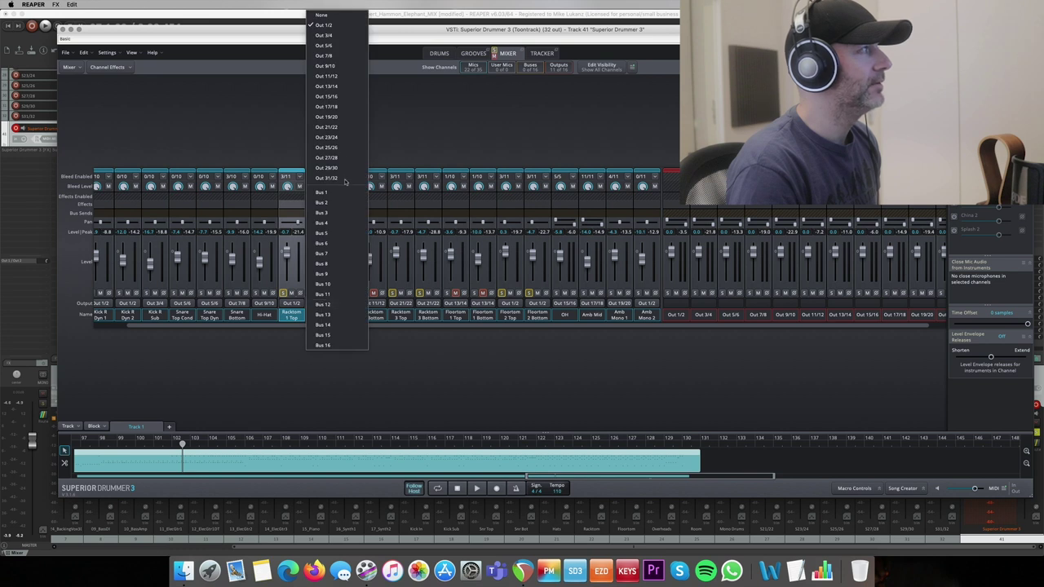
left_click(327, 127)
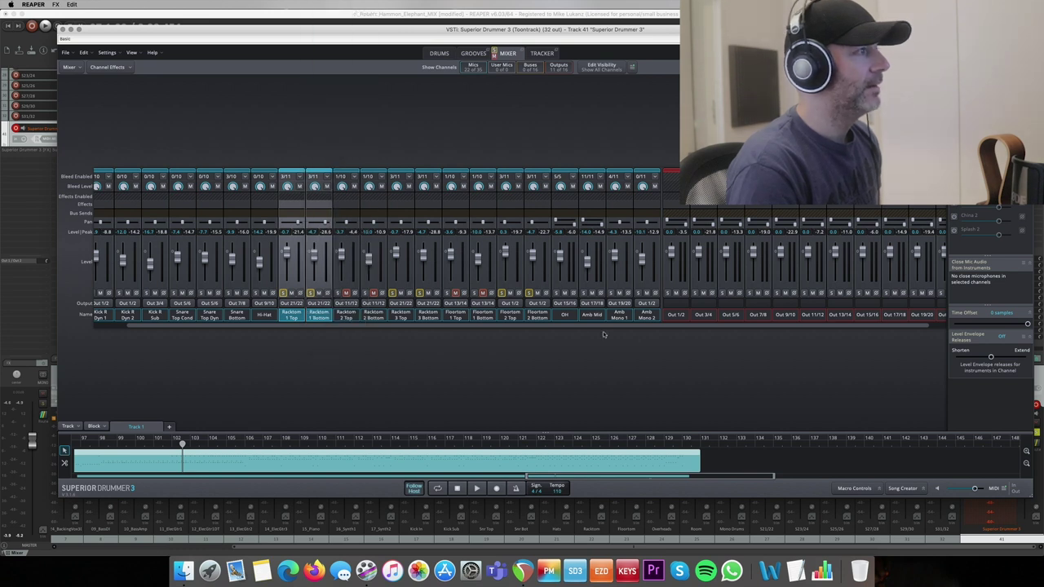
left_click(512, 317)
left_click(509, 302)
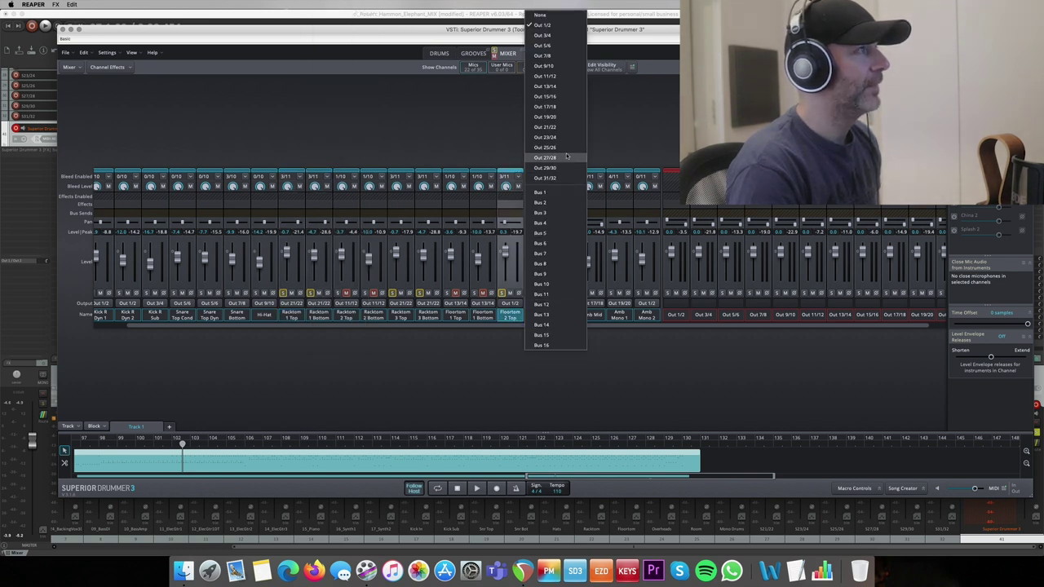
left_click(561, 127)
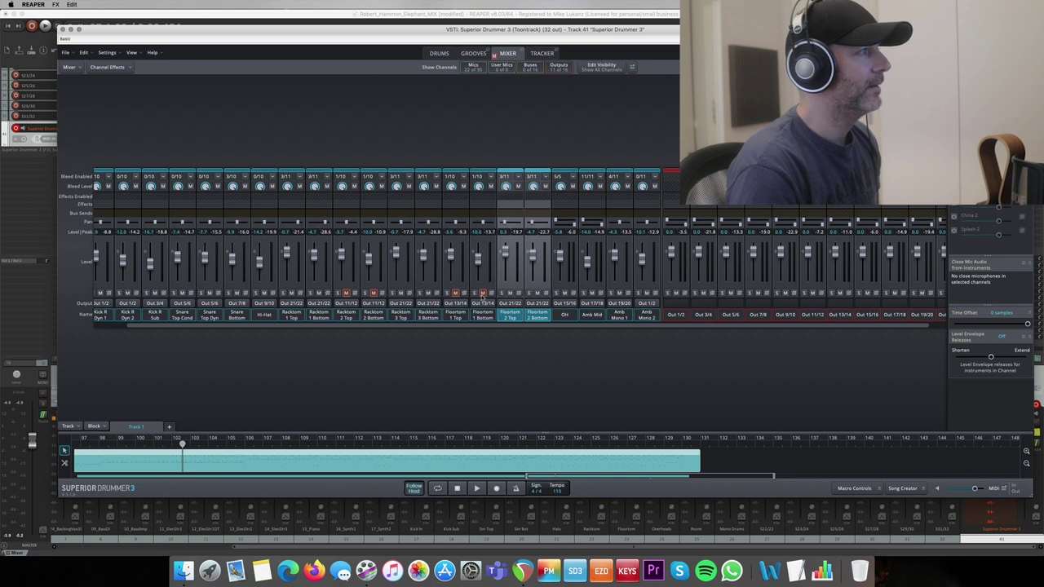
left_click(343, 282)
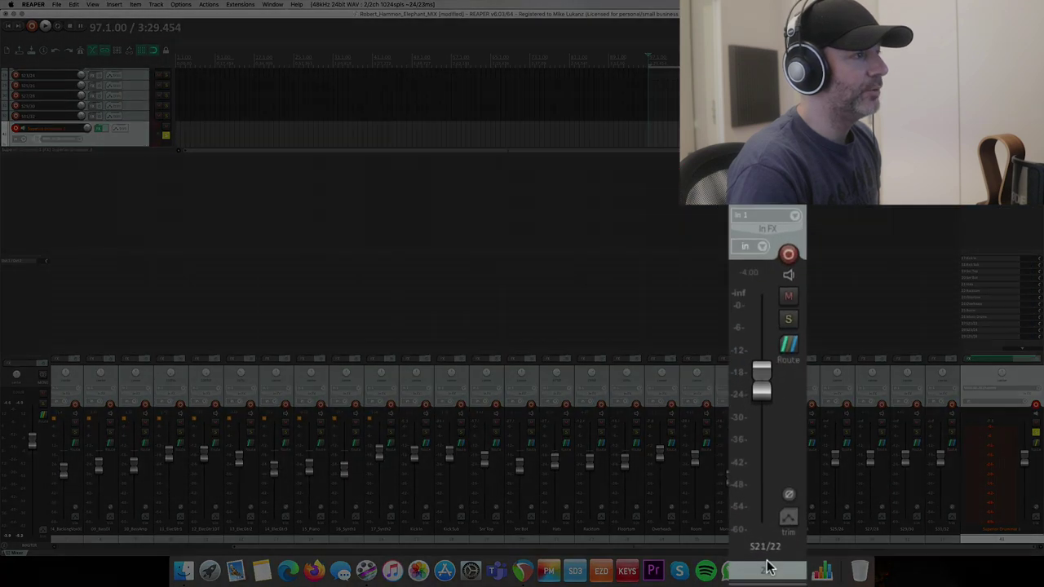
Rename the S21/22 track in REAPER as "Tom Bleed"
double_click(767, 528)
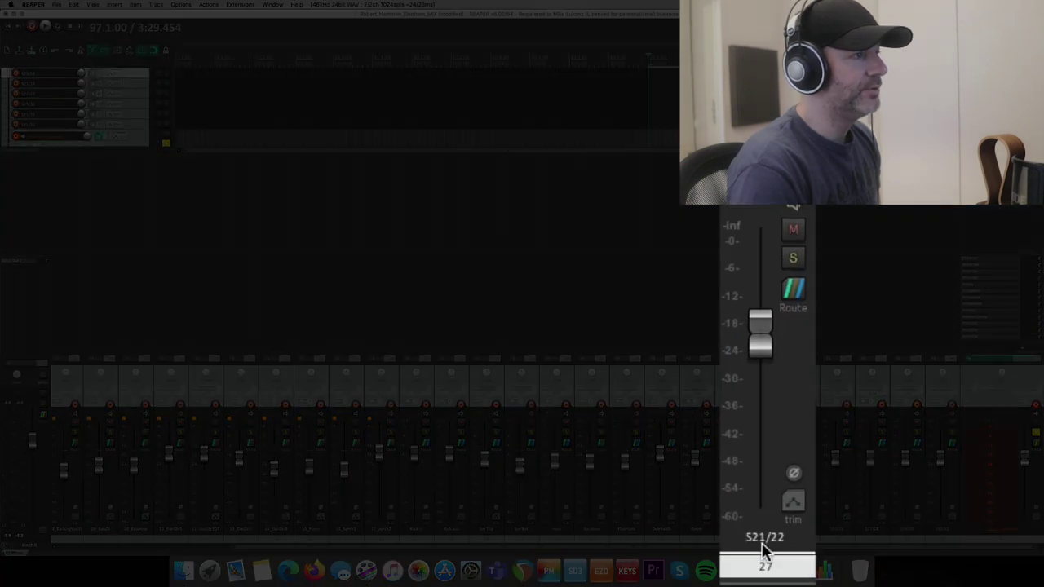
type("Tom Bleed")
key("Return")
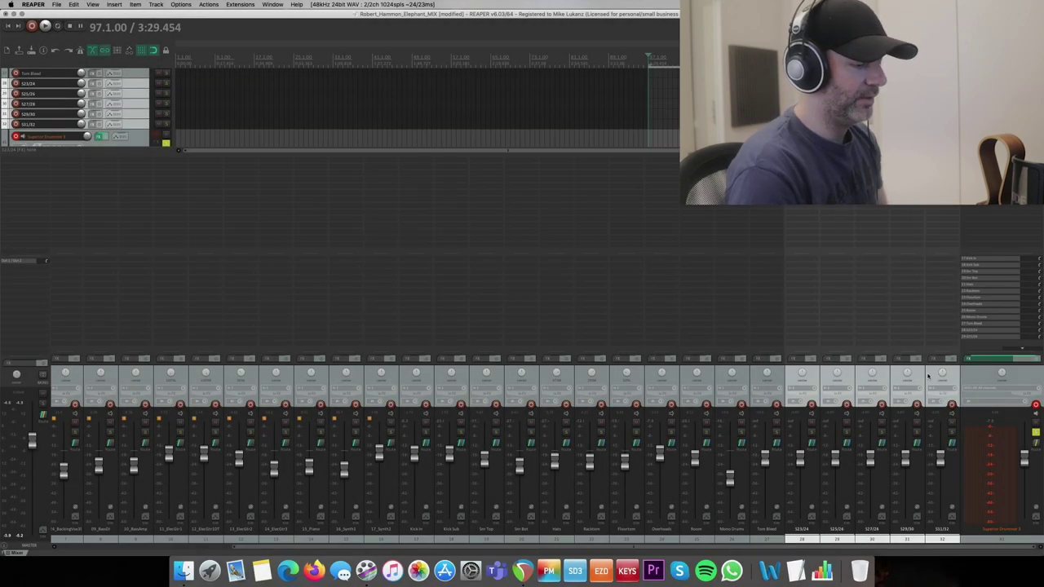
Delete the unused tracks S23/24 through S31/32 and unsolo the Superior Drummer 3 track
key("Delete")
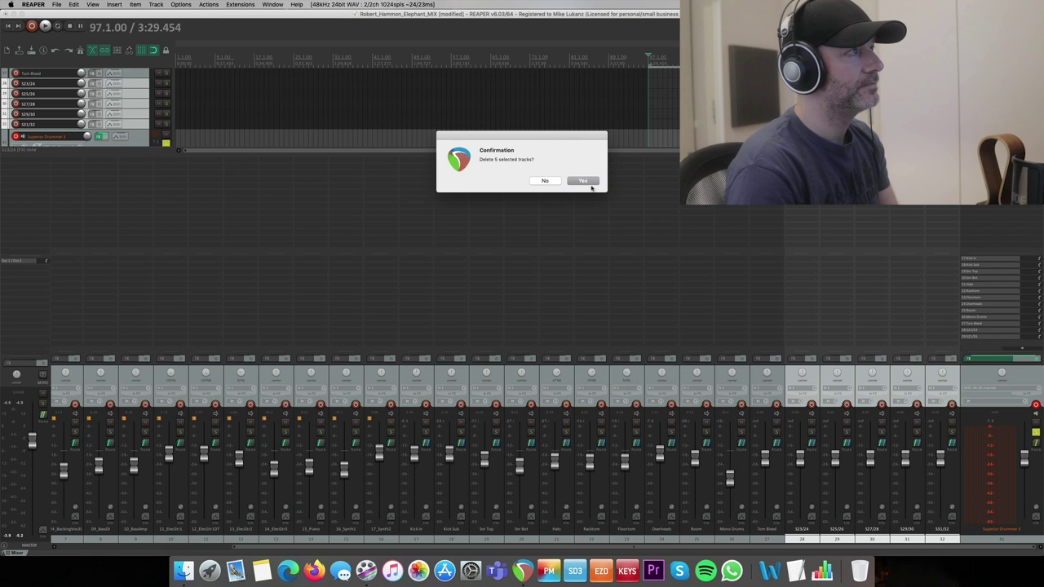
left_click(591, 183)
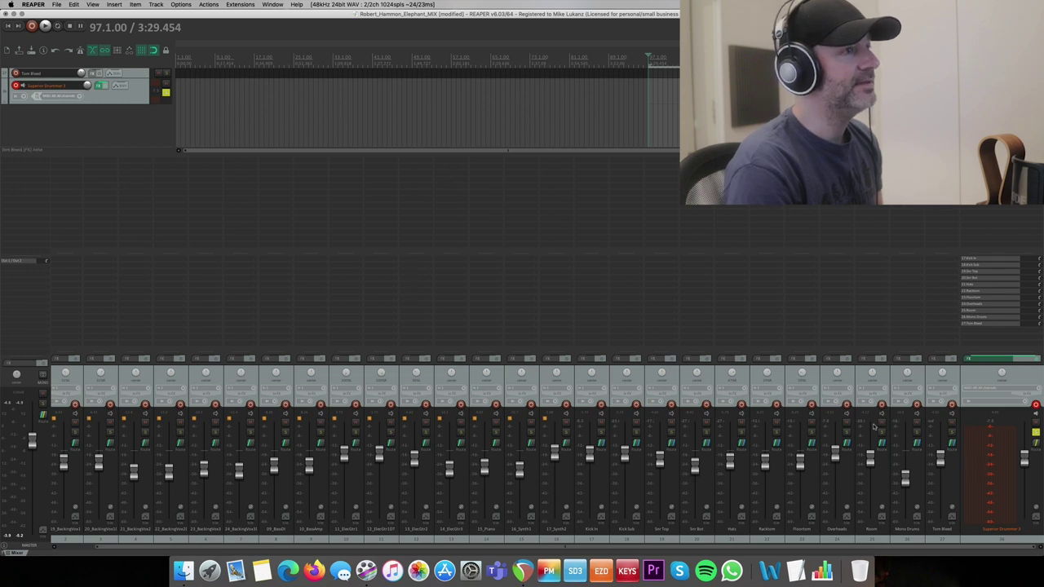
left_click(1014, 420)
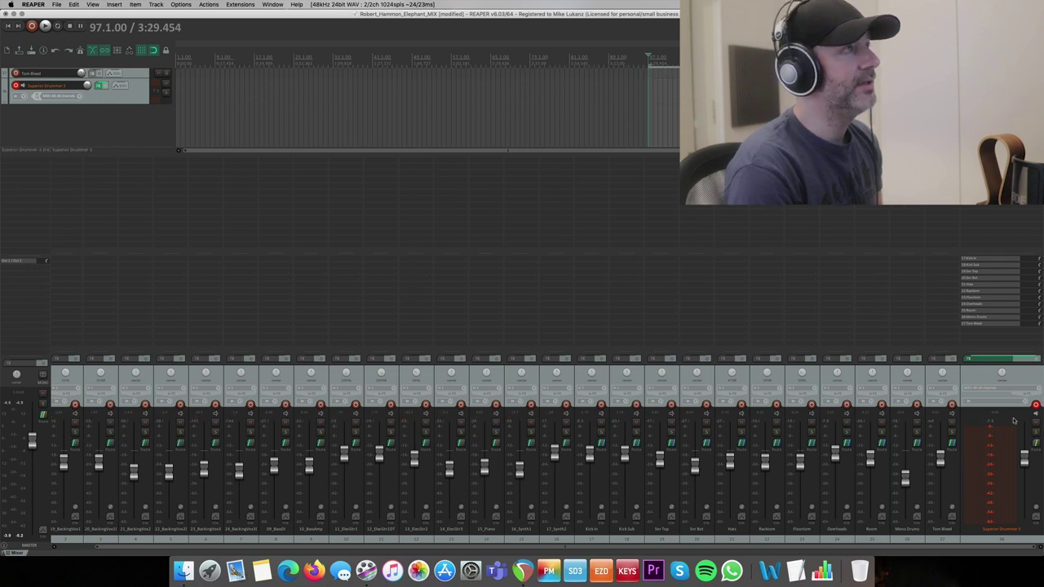
Play the song from bar 96 and balance the Tom Bleed track's fader to about -0.7 dB
left_click(642, 63)
mouse_move(942, 461)
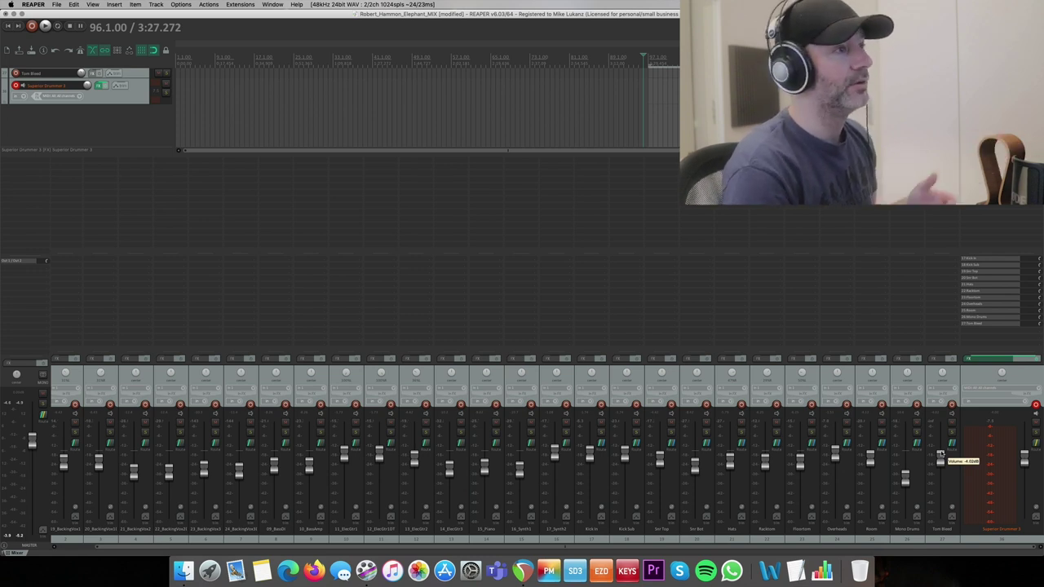
left_click(952, 383)
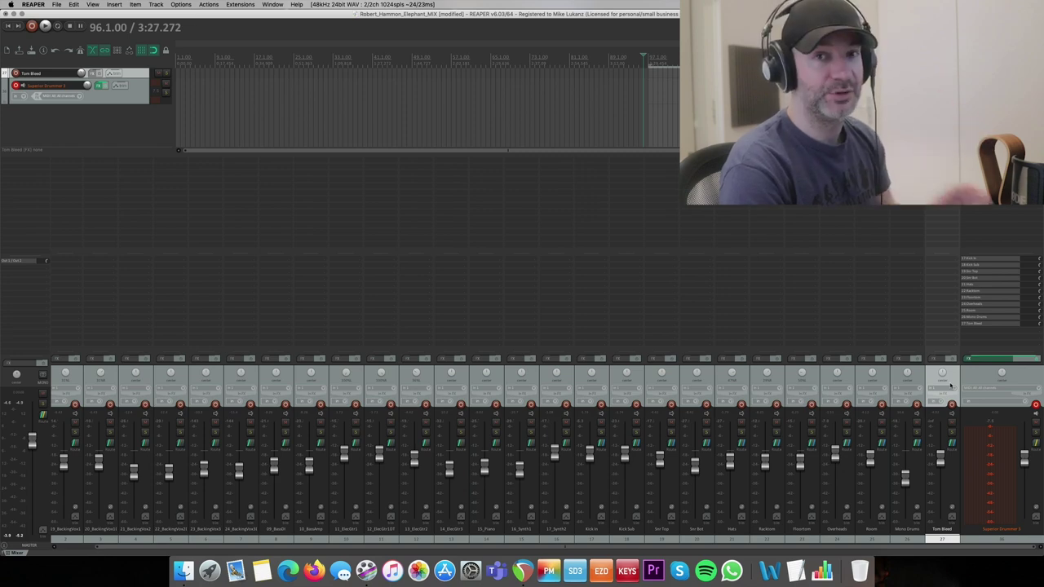
key("space")
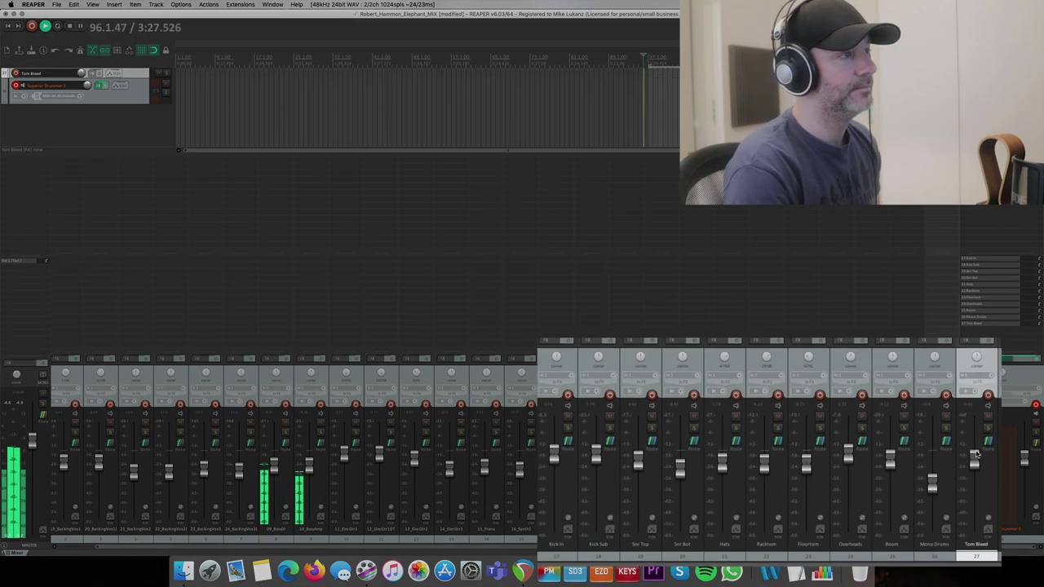
left_click_drag(942, 457, 941, 485)
left_click_drag(997, 462, 998, 410)
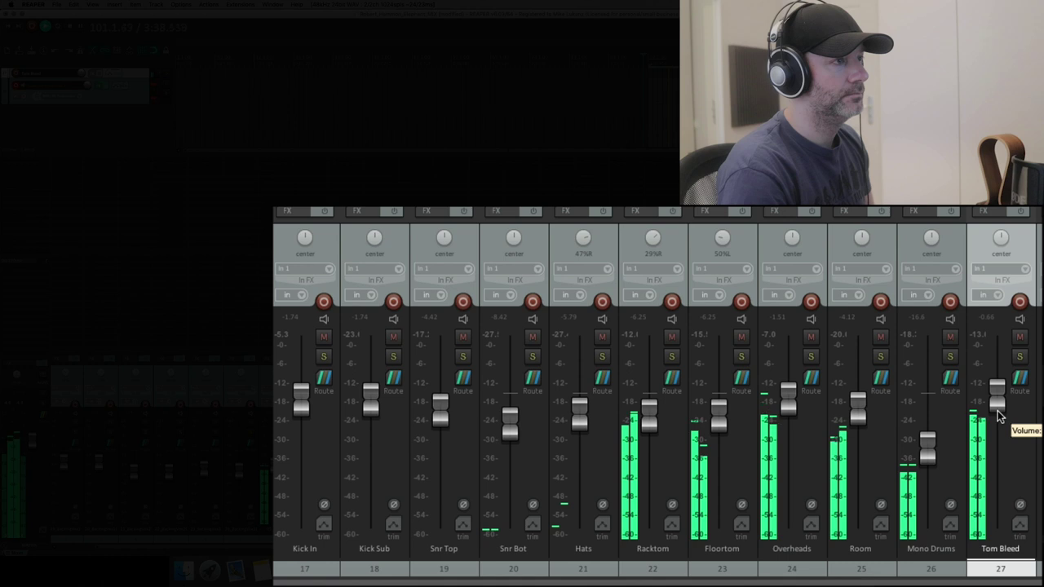
Compare the mix with the Tom Bleed track muted and unmuted, and fine-tune its fader
left_click(1020, 338)
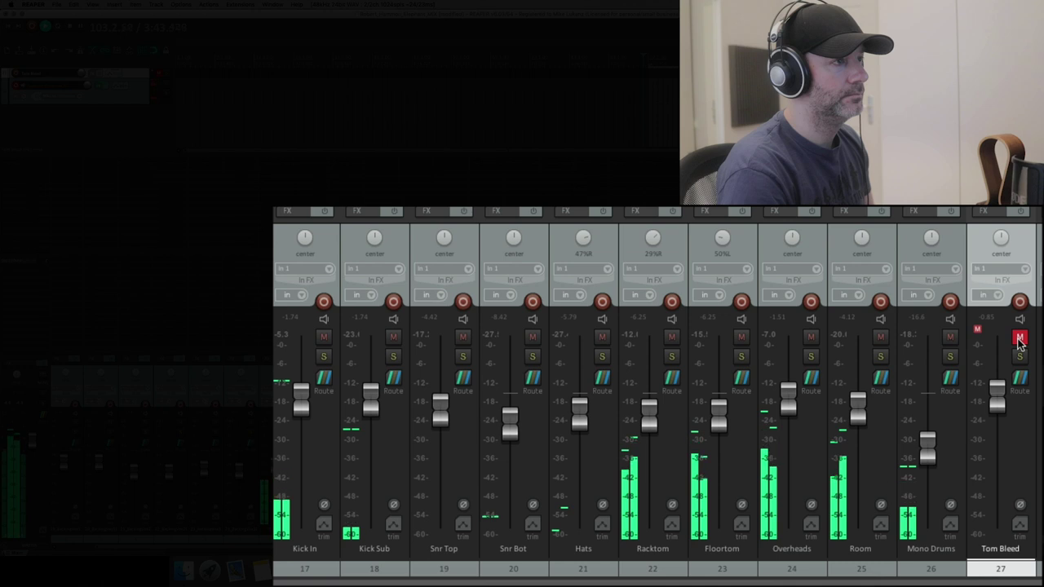
left_click(1019, 338)
left_click_drag(1008, 387, 1003, 399)
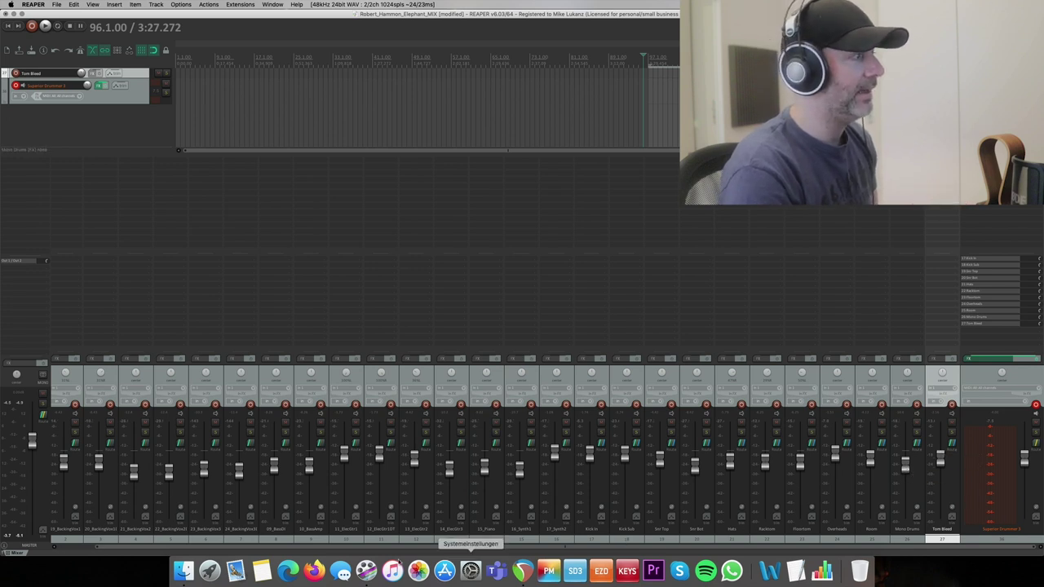
Return the playhead to the start of the song, select the 18_LeadVox track and start playback
left_click(74, 552)
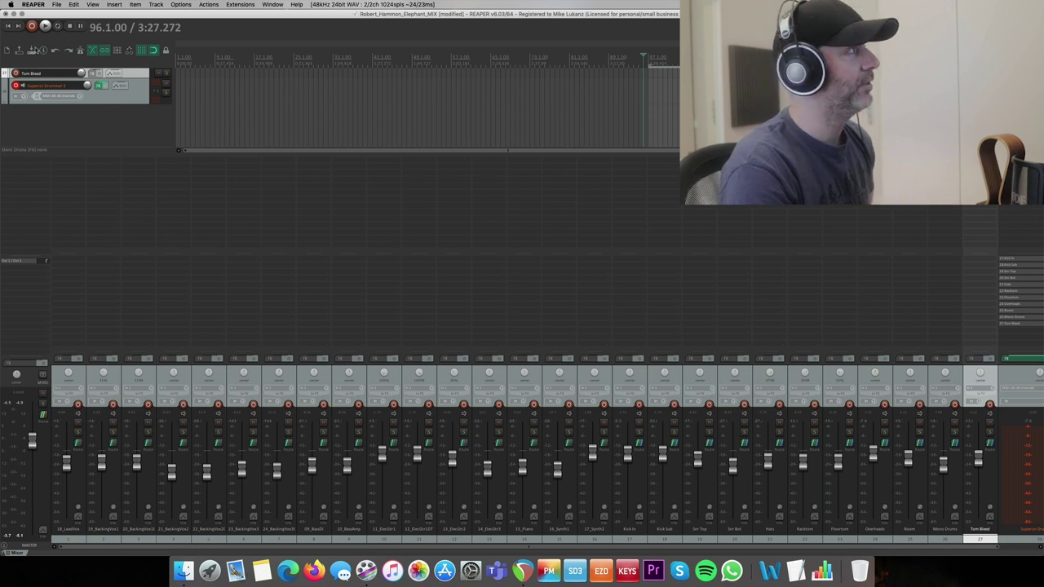
left_click(9, 27)
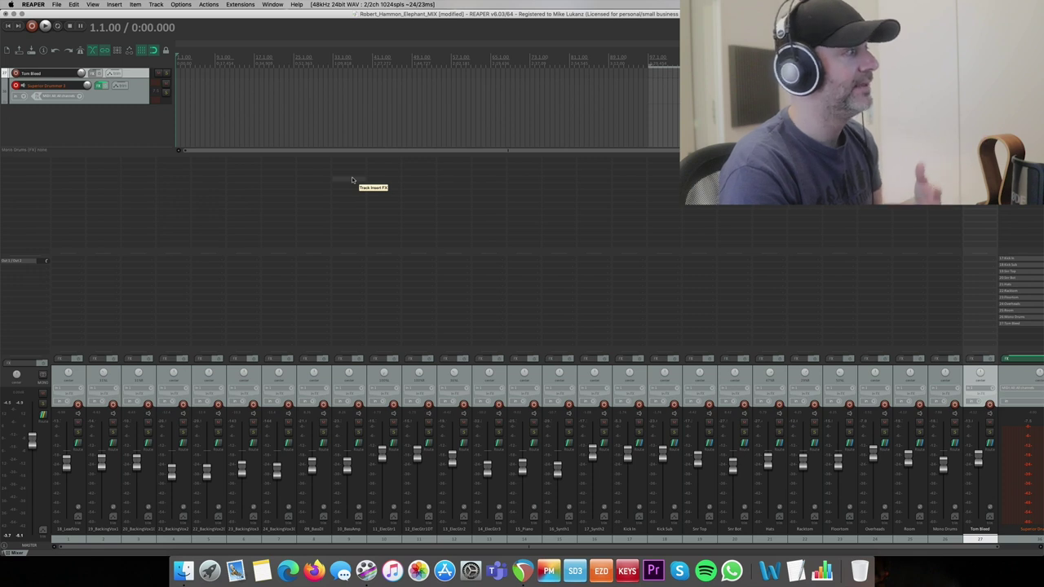
left_click(81, 382)
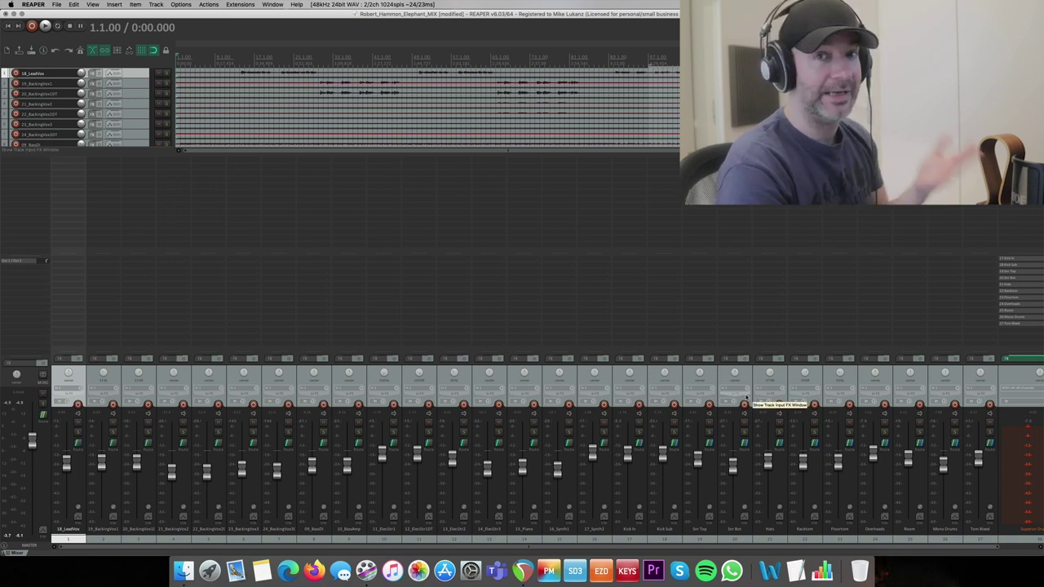
key("space")
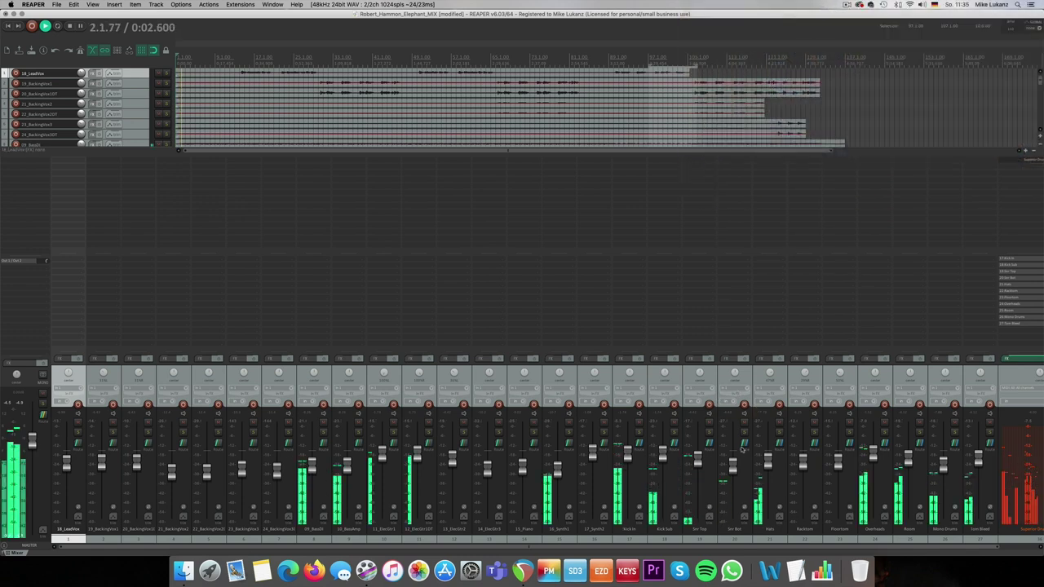
Rebalance the Overheads, Room and Mono Drums faders, pull Tom Bleed far down, and select the Racktom and Floortom tracks
left_click(628, 489)
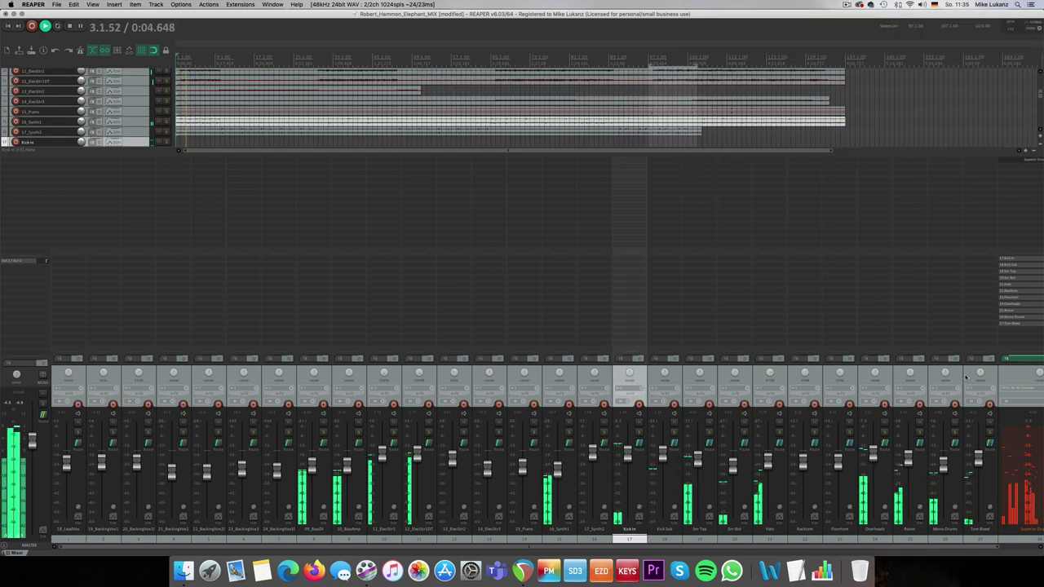
left_click(967, 377, "shift")
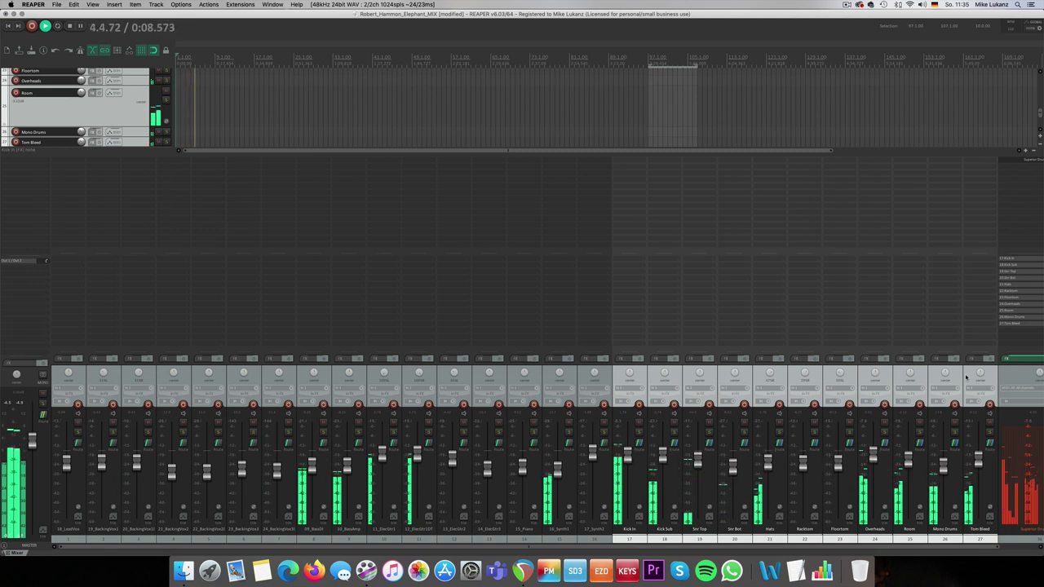
left_click(891, 380)
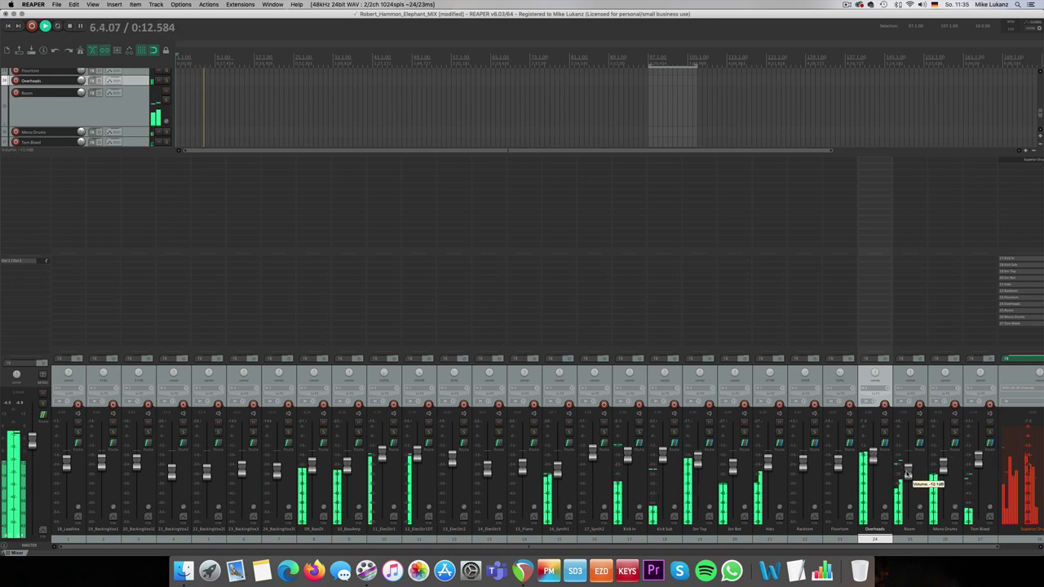
left_click(945, 466)
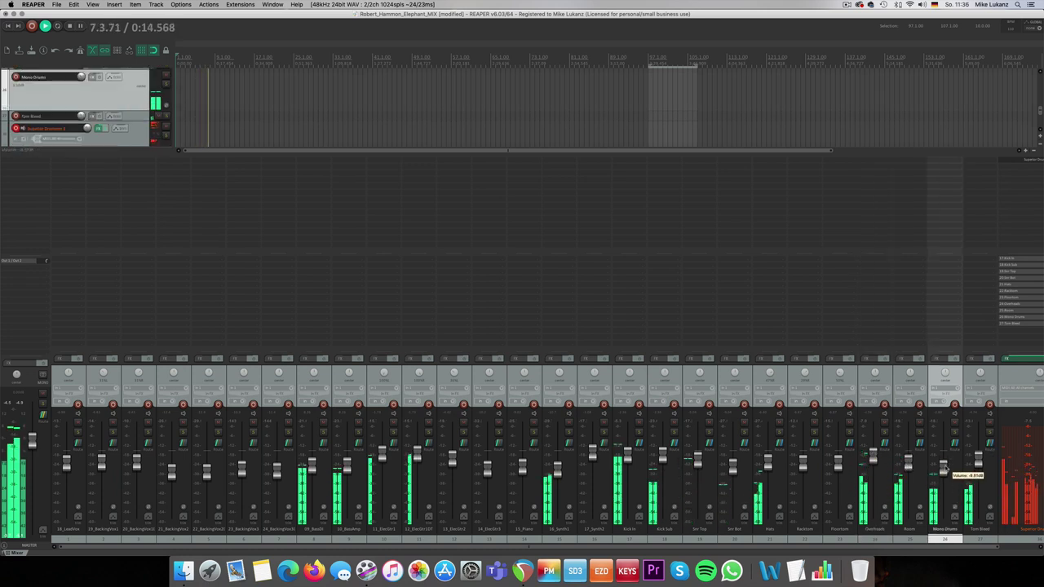
left_click_drag(978, 461, 978, 495)
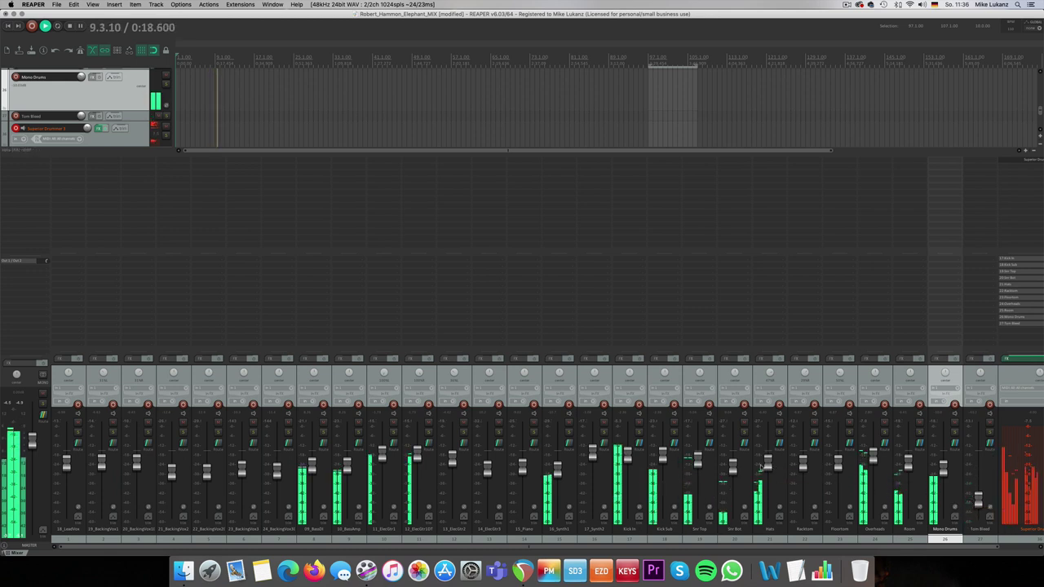
left_click(806, 384)
left_click(830, 384, "shift")
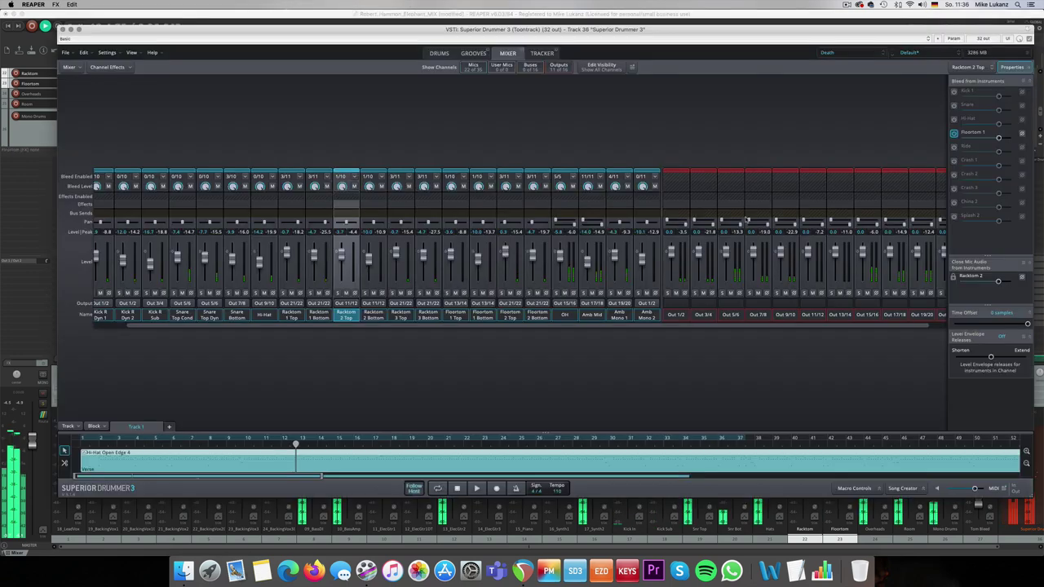
In the Superior Drummer 3 mixer, hide the Amb Mono 2 channel and lower all remaining mic channels by about 1 dB
left_click(1011, 359)
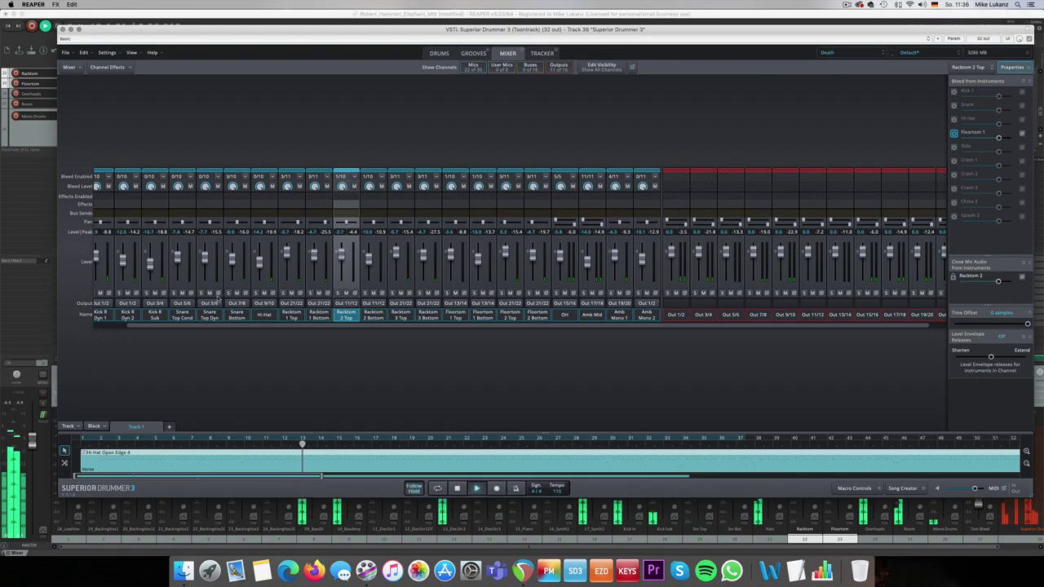
scroll(115, 329, "left", 2)
left_click(113, 318)
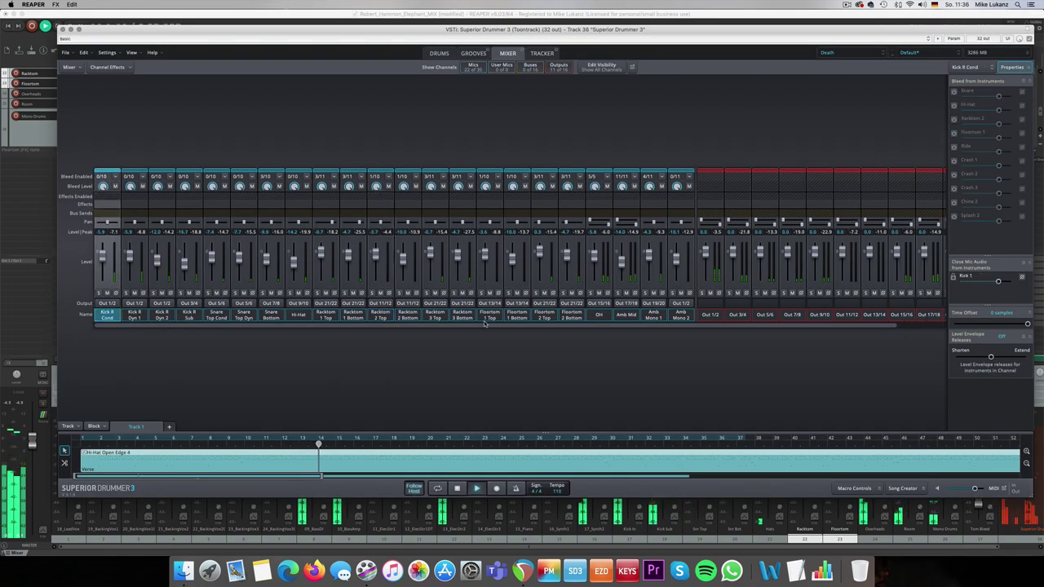
left_click(676, 317)
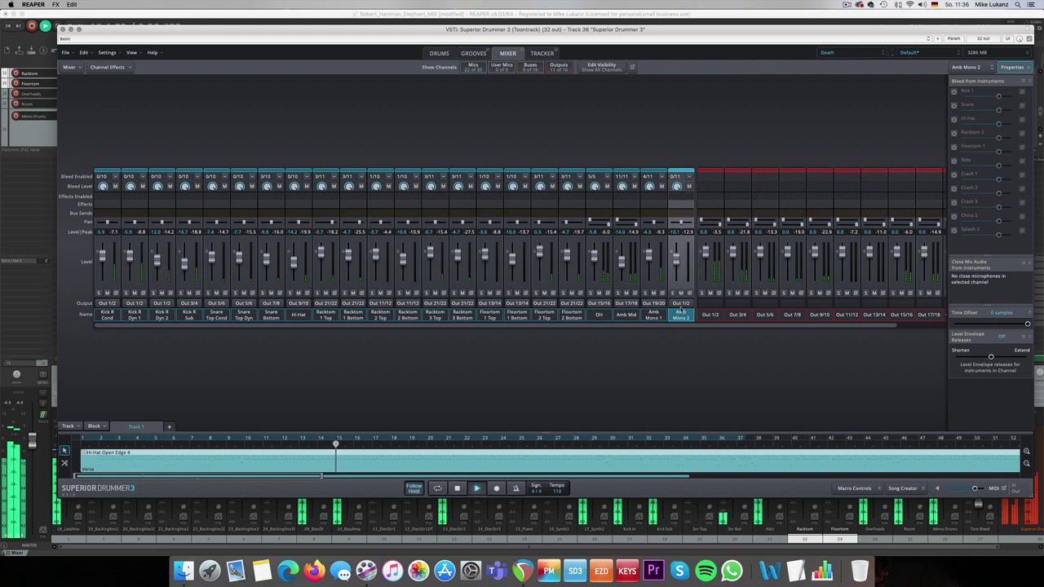
right_click(680, 315)
left_click(694, 413)
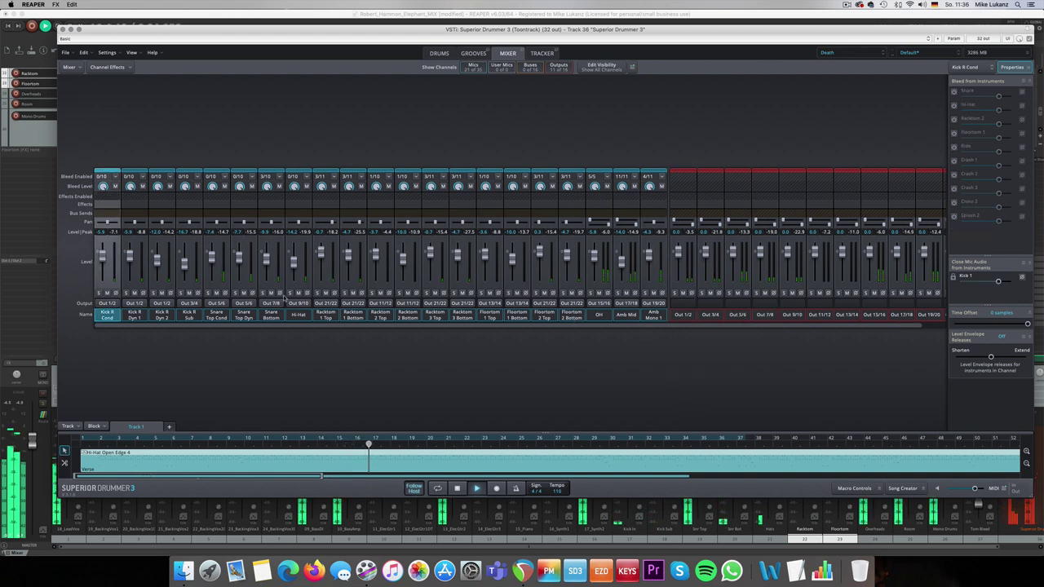
left_click(655, 289, "shift")
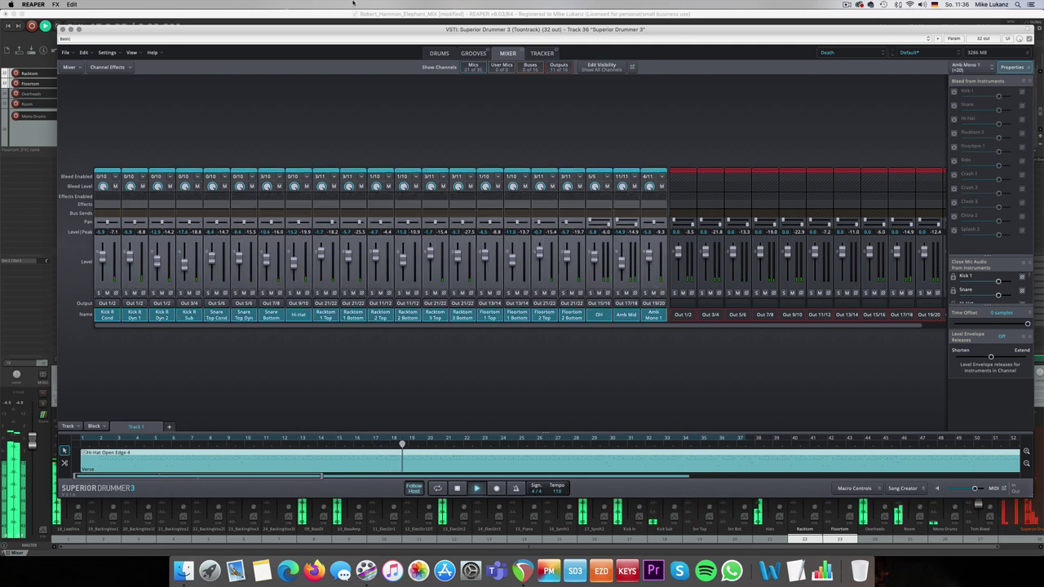
left_click(62, 28)
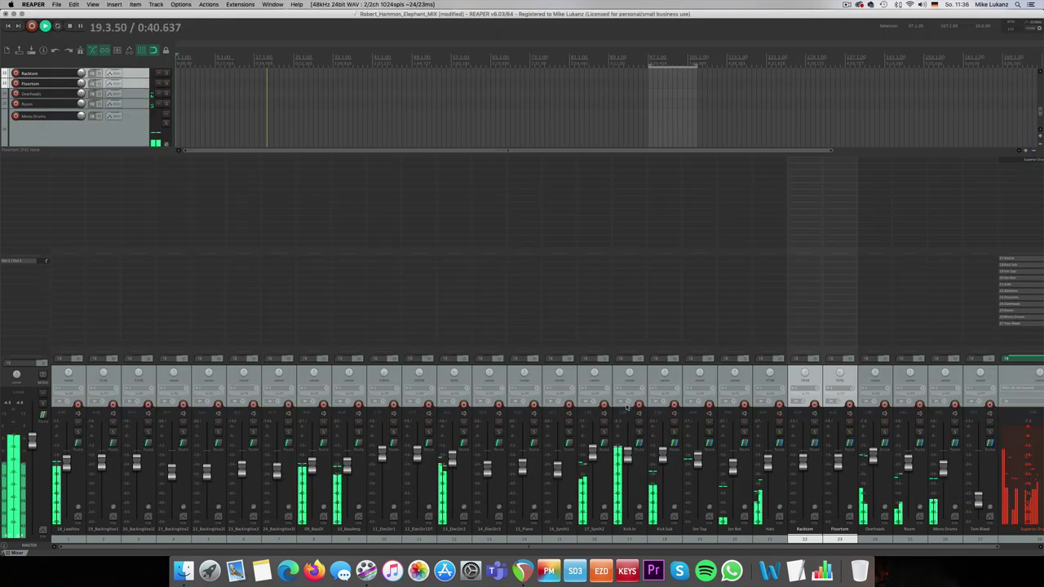
Raise the faders of the two bass tracks slightly, then solo-check the Kick In track and fine-tune its level
mouse_move(451, 463)
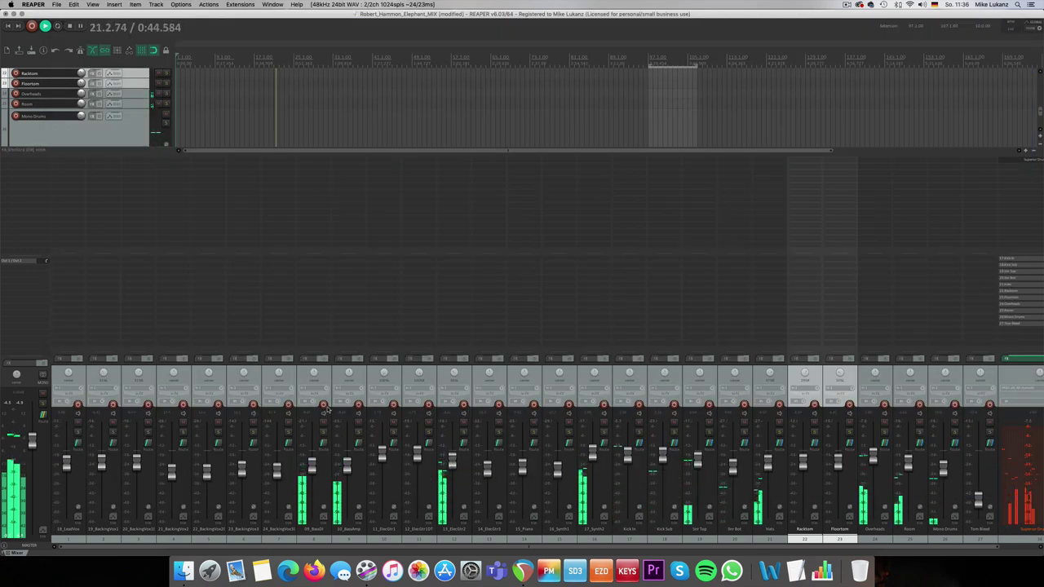
left_click(309, 390)
left_click(340, 390, "ctrl")
mouse_move(311, 465)
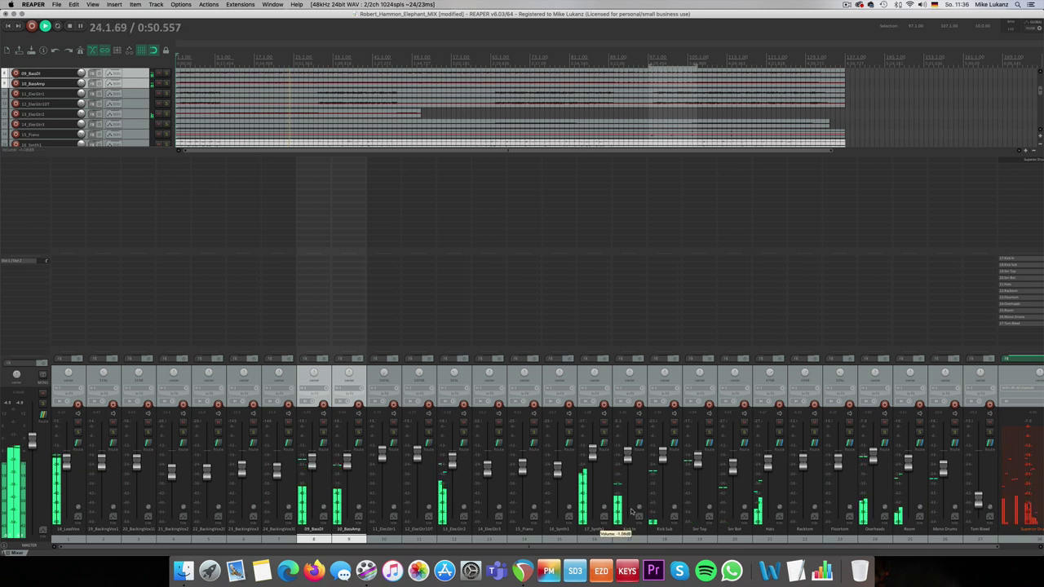
mouse_move(697, 463)
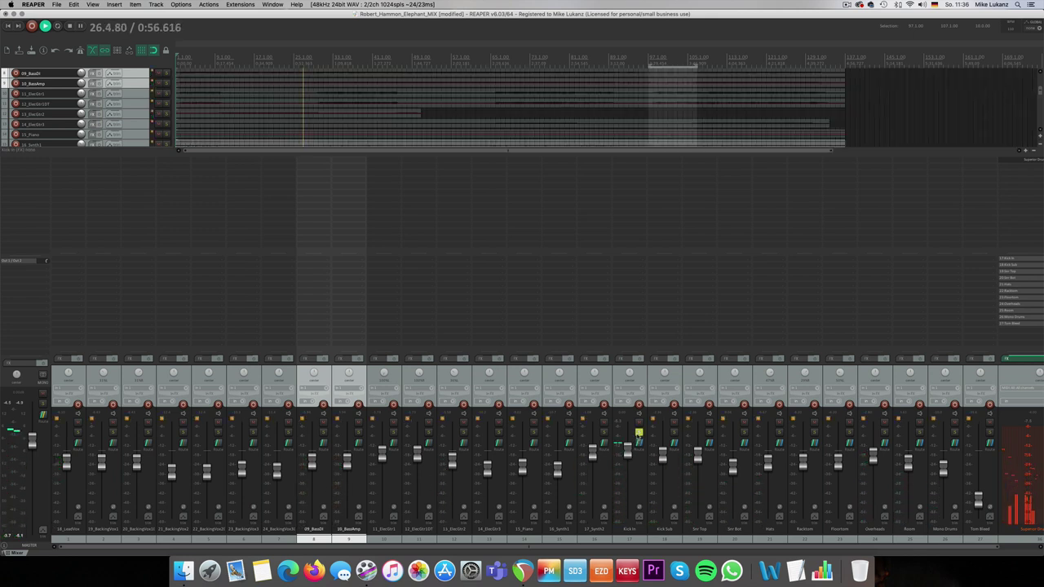
left_click_drag(628, 457, 630, 453)
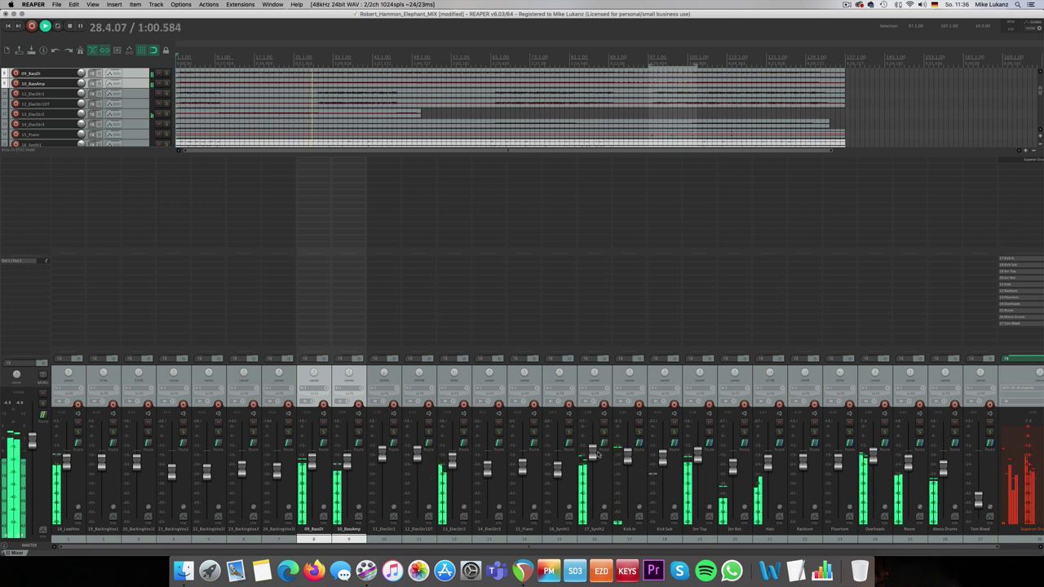
mouse_move(594, 457)
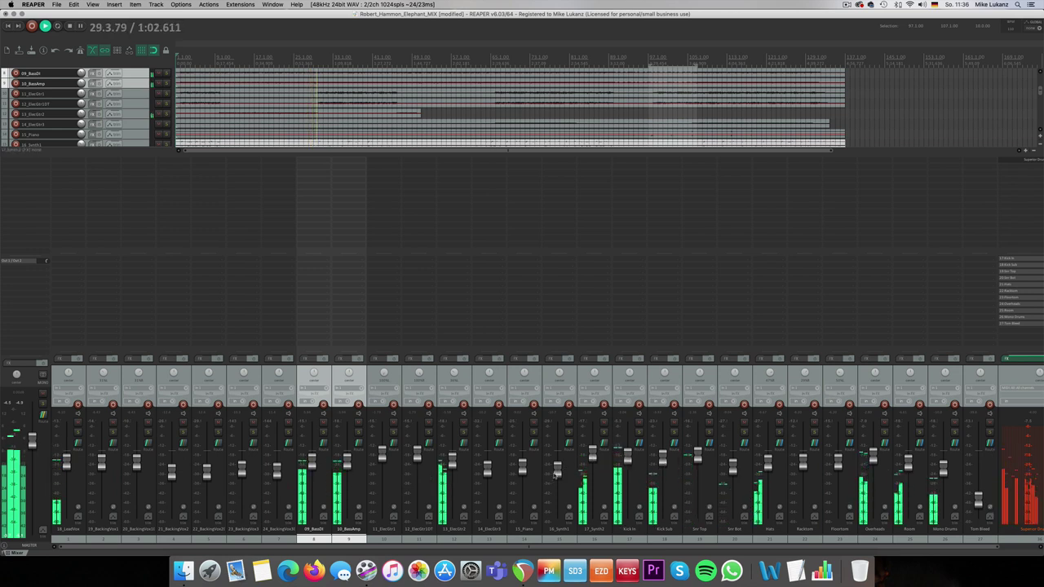
Adjust the panning and fader levels of the 19_BackingVox1 track and its double 20_BackingVox1DT against the mix
left_click(117, 380)
left_click(139, 379, "shift")
mouse_move(136, 461)
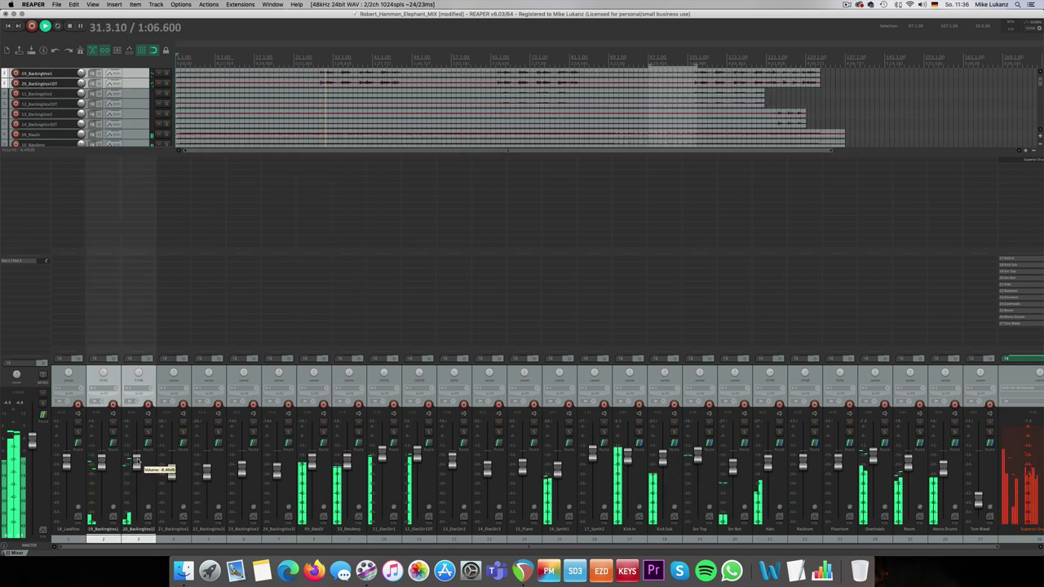
left_click(139, 377)
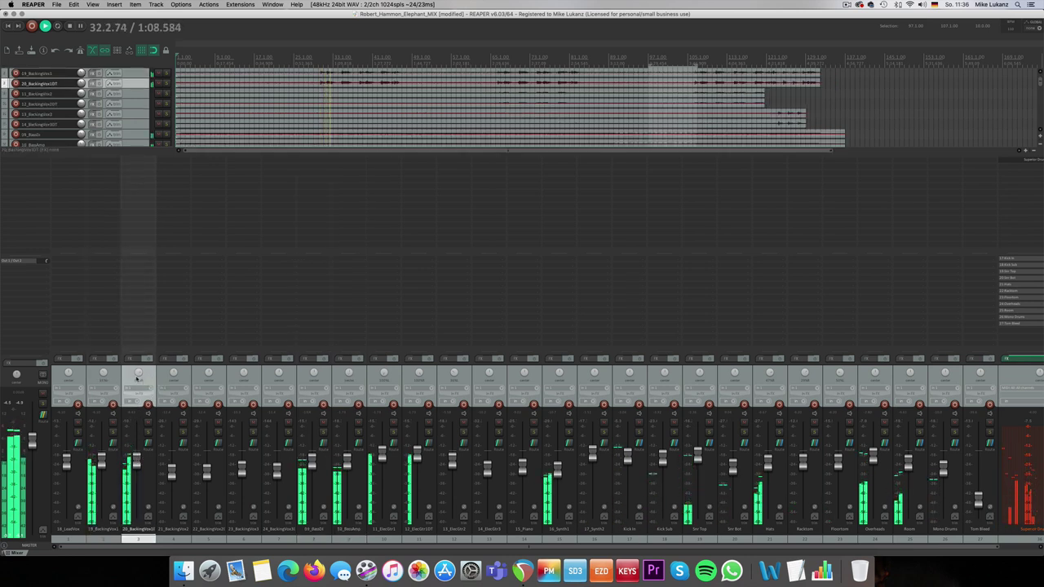
mouse_move(107, 379)
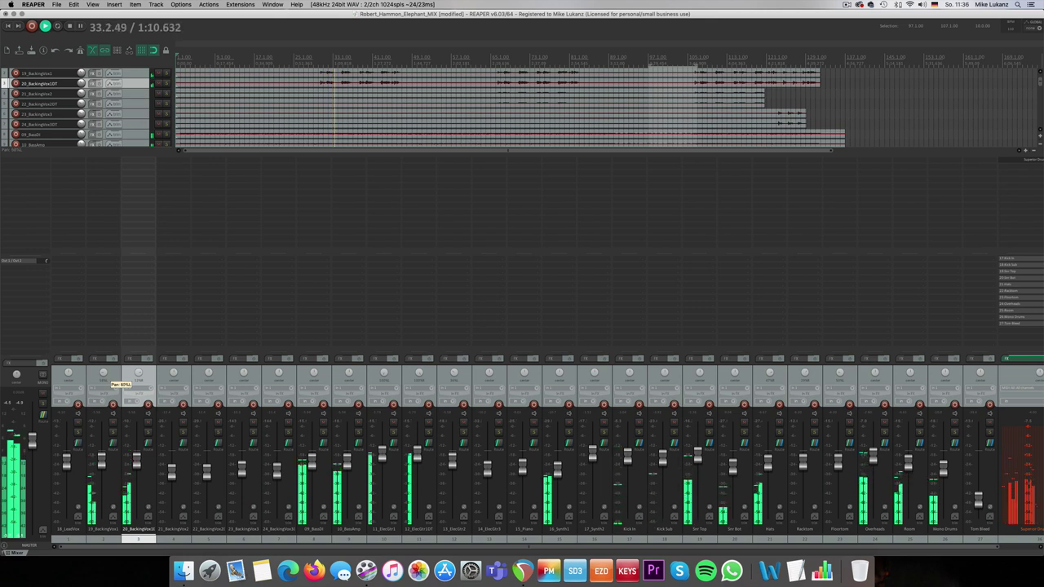
left_click_drag(107, 379, 107, 375)
left_click(104, 377, "shift")
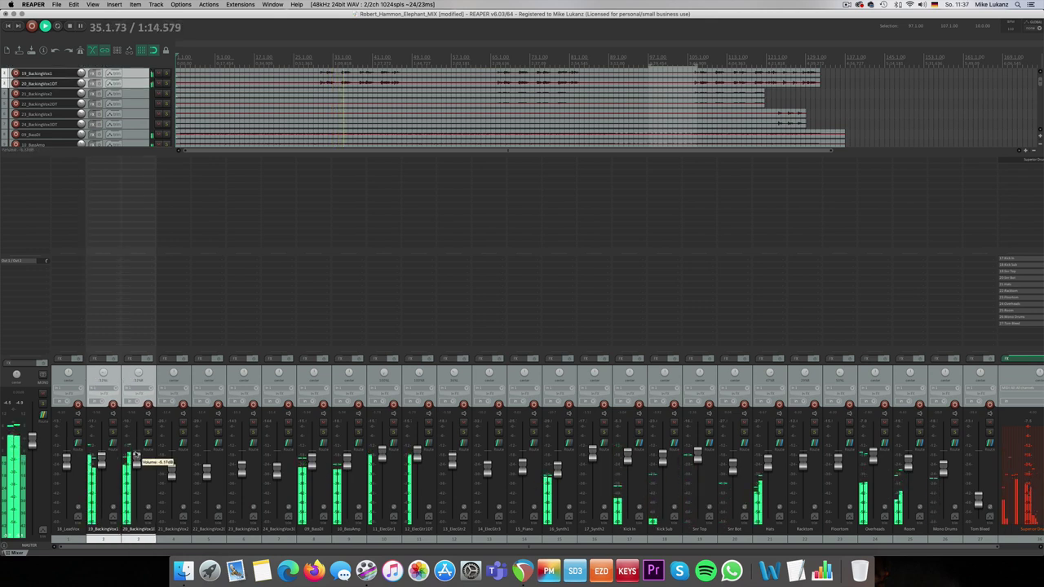
left_click(139, 377)
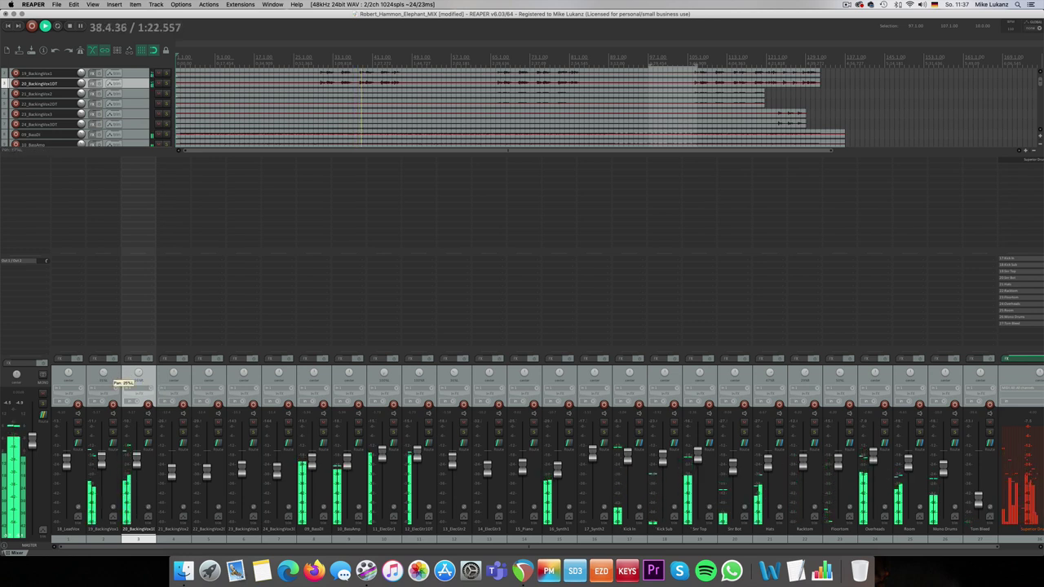
left_click(105, 384, "shift")
left_click_drag(137, 462, 136, 465)
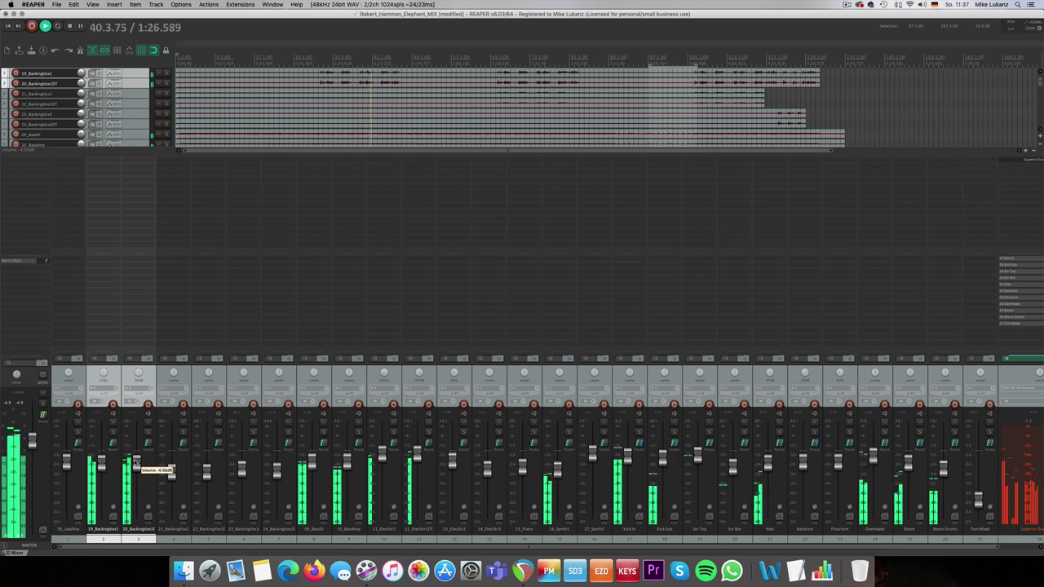
Fine-tune the levels of the electric guitar tracks 11_ElecGtr1, 12_ElecGtr1DT and 13_ElecGtr2
left_click(385, 380)
left_click(403, 380, "shift")
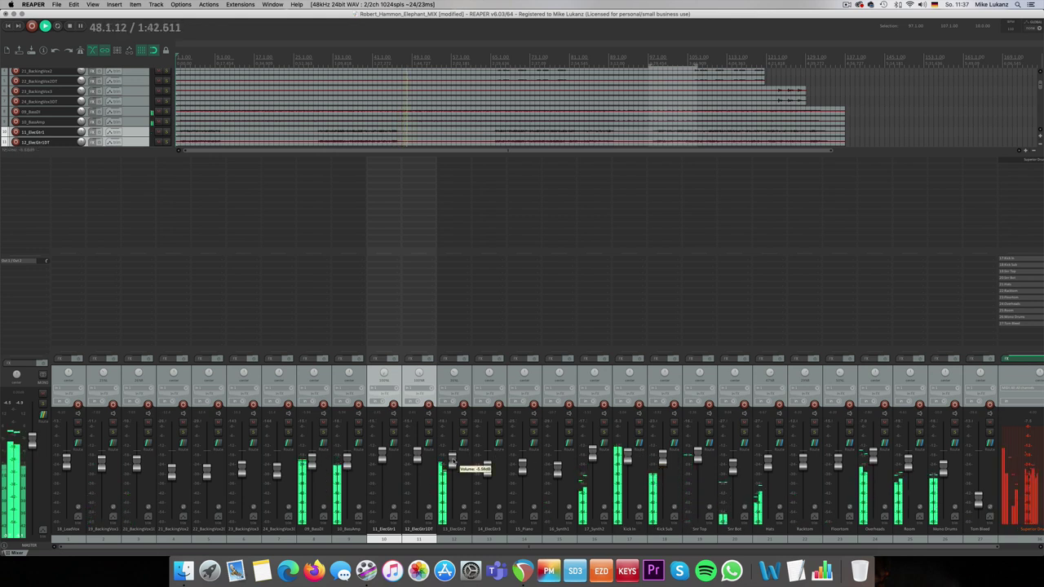
left_click_drag(452, 459, 452, 466)
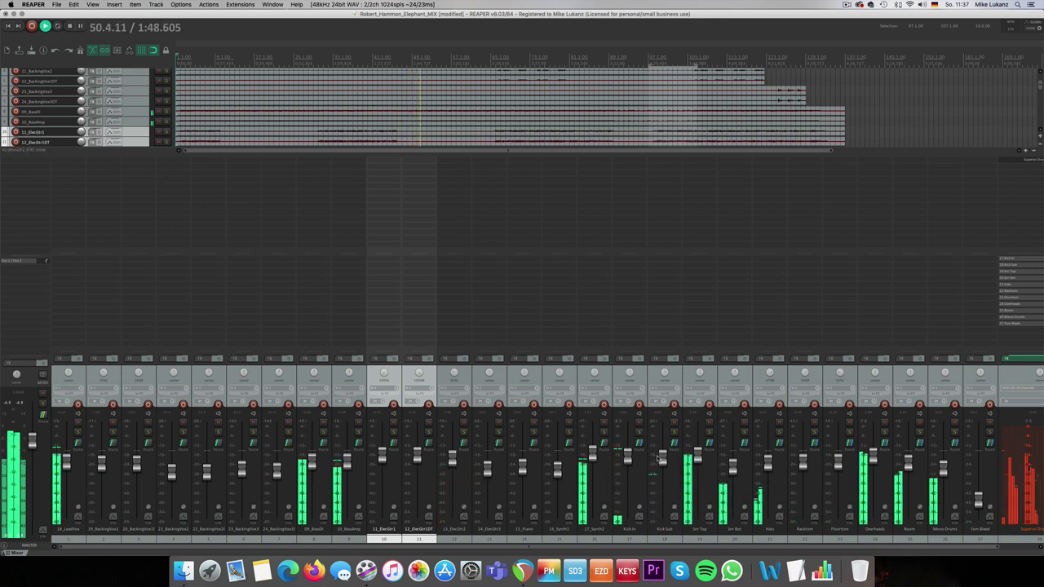
Rebalance the drum faders, raising Overheads and Hats slightly, and solo-check Mono Drums before raising it a little
left_click(641, 391)
left_click(968, 381, "shift")
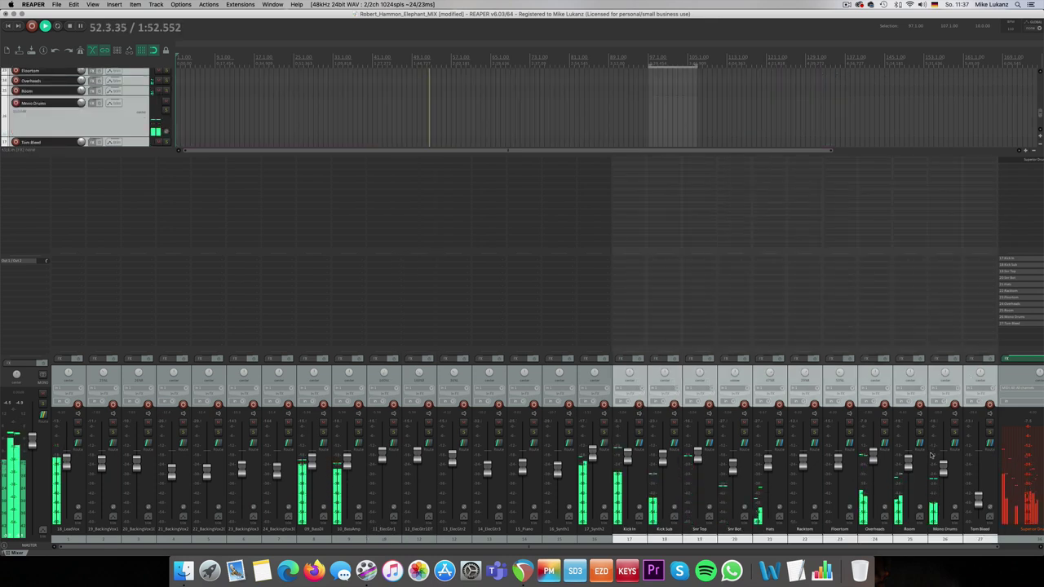
left_click_drag(943, 463, 942, 463)
left_click(908, 462)
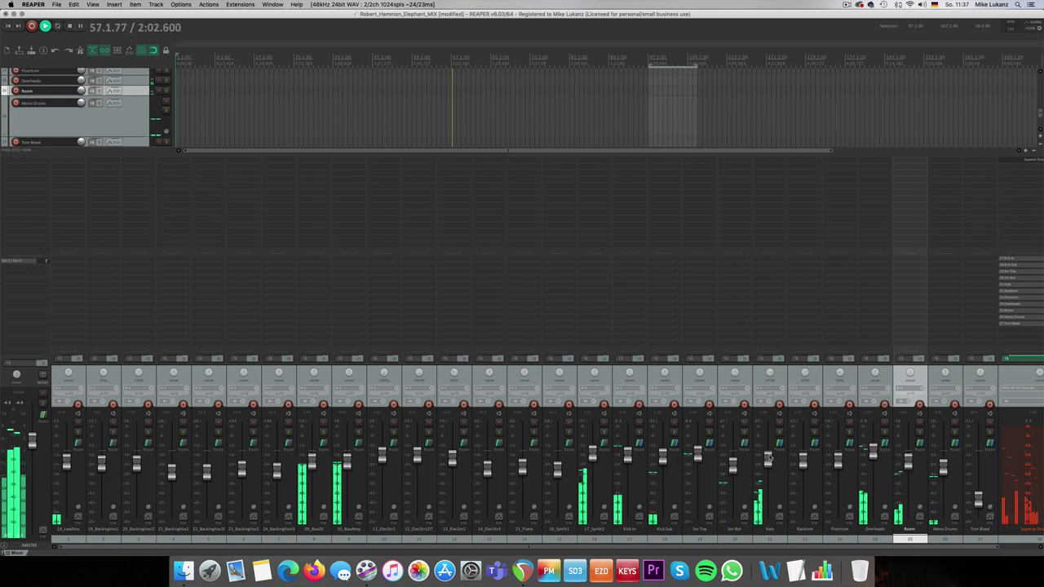
left_click_drag(767, 470, 769, 455)
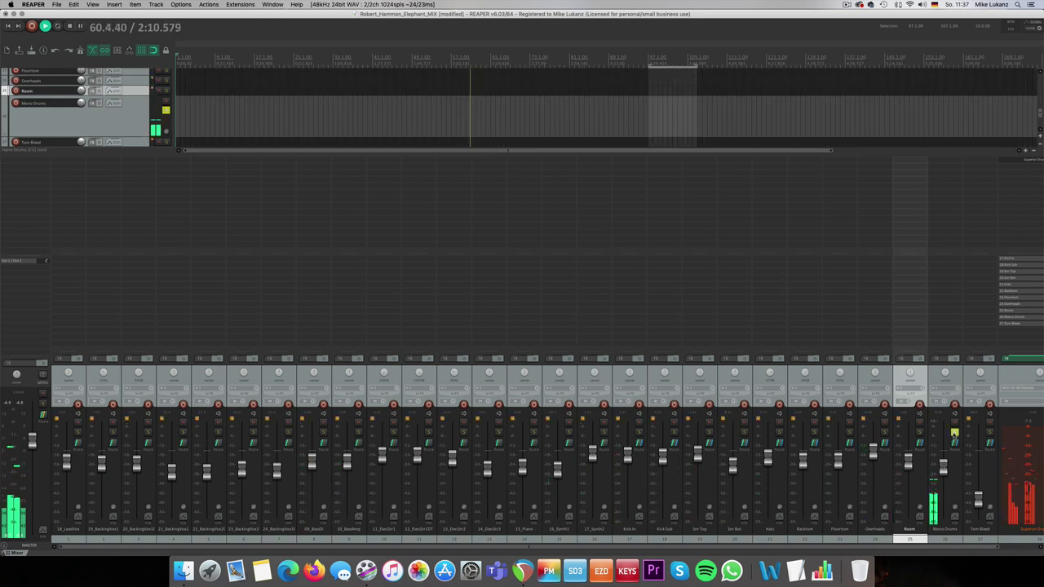
double_click(944, 464)
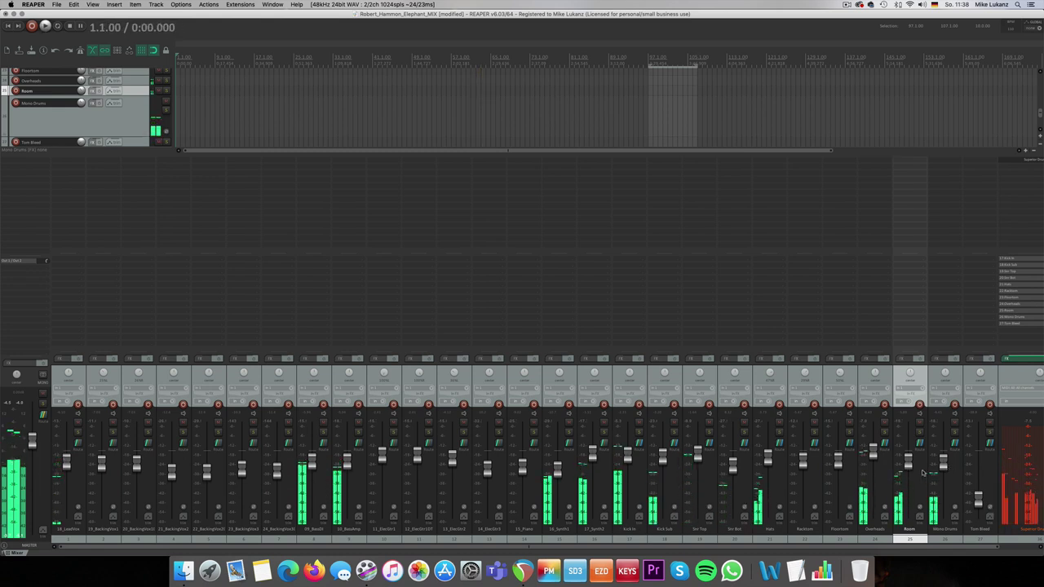
Start playback and move it to around bar 60 of the song, clearing the existing time selection
left_click(518, 71)
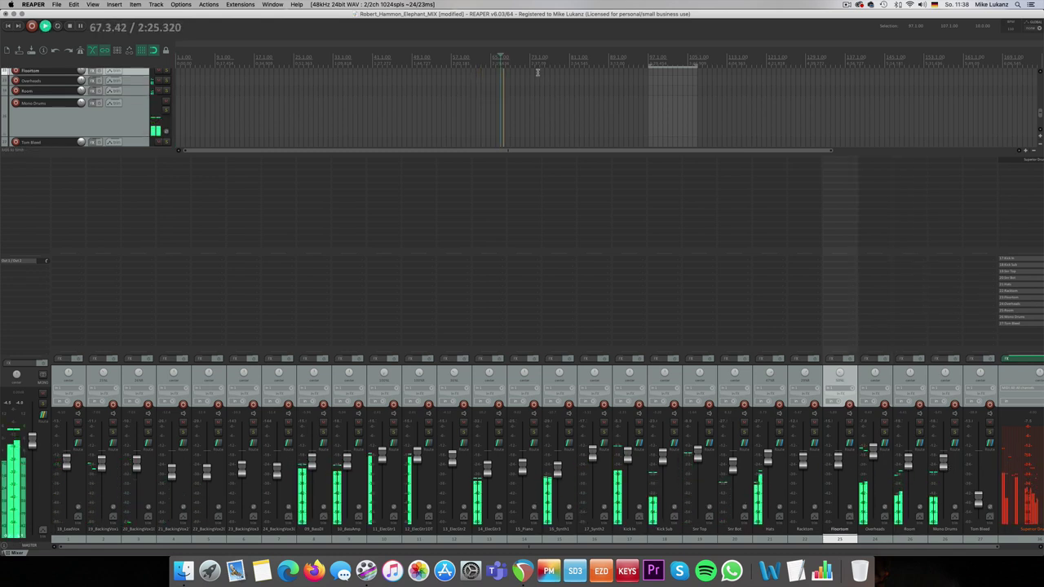
left_click(538, 69)
left_click(462, 65)
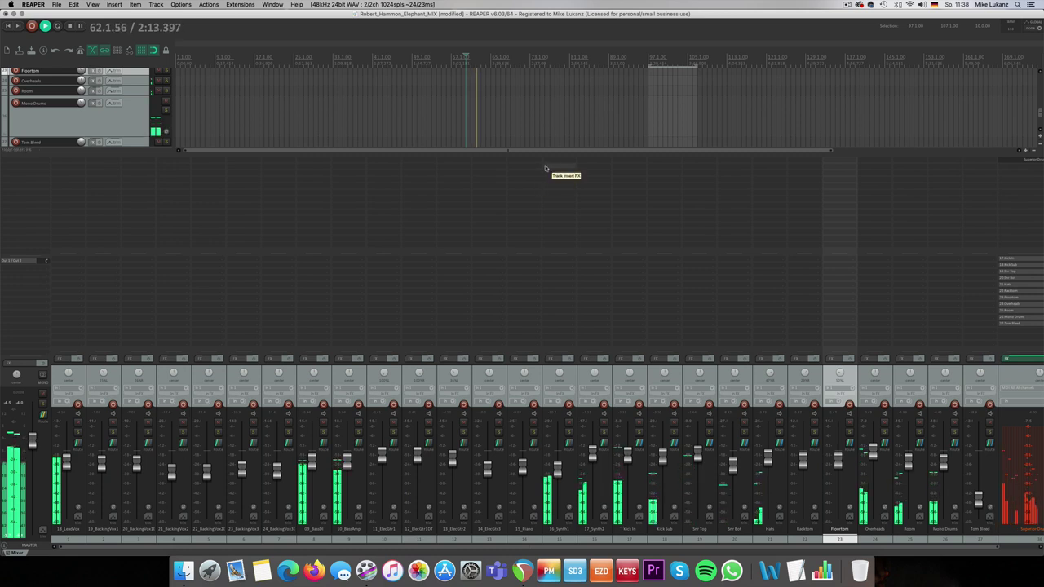
key("Escape")
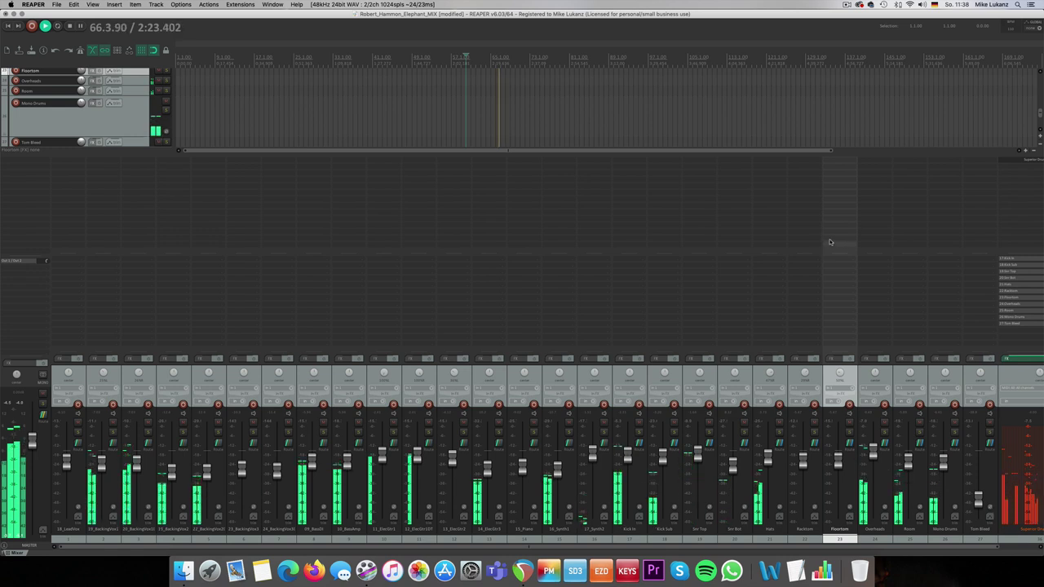
In Superior Drummer 3, select the hi-hat's Open Edge 4 articulation and lower its level slightly
double_click(1015, 164)
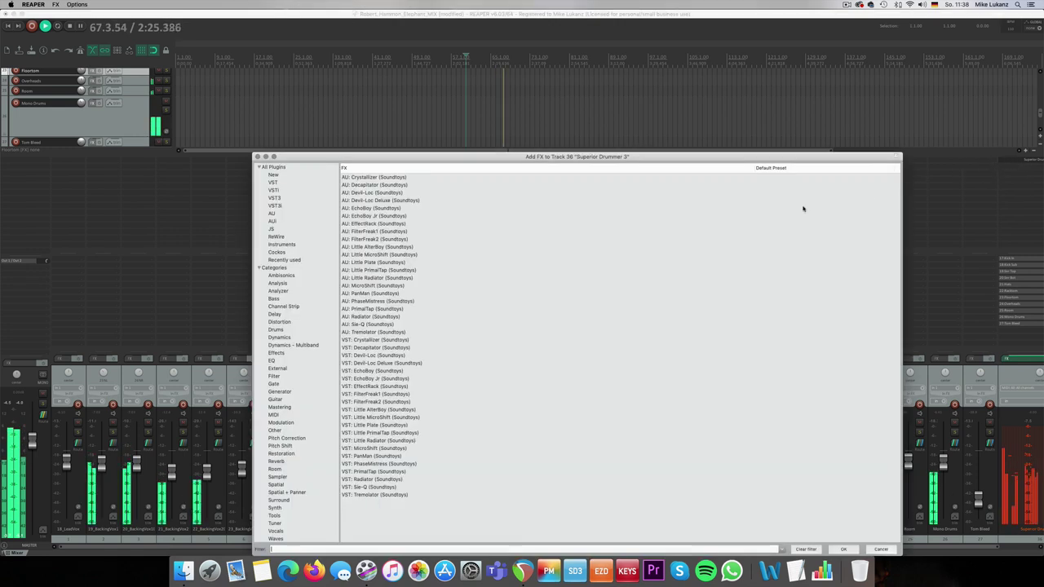
key("Escape")
left_click(1014, 165)
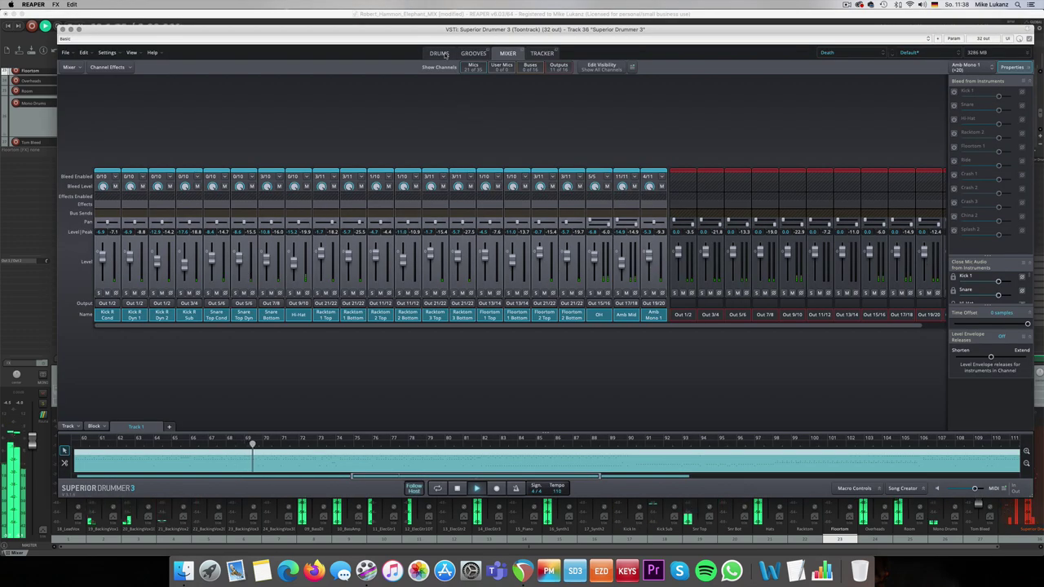
left_click(441, 54)
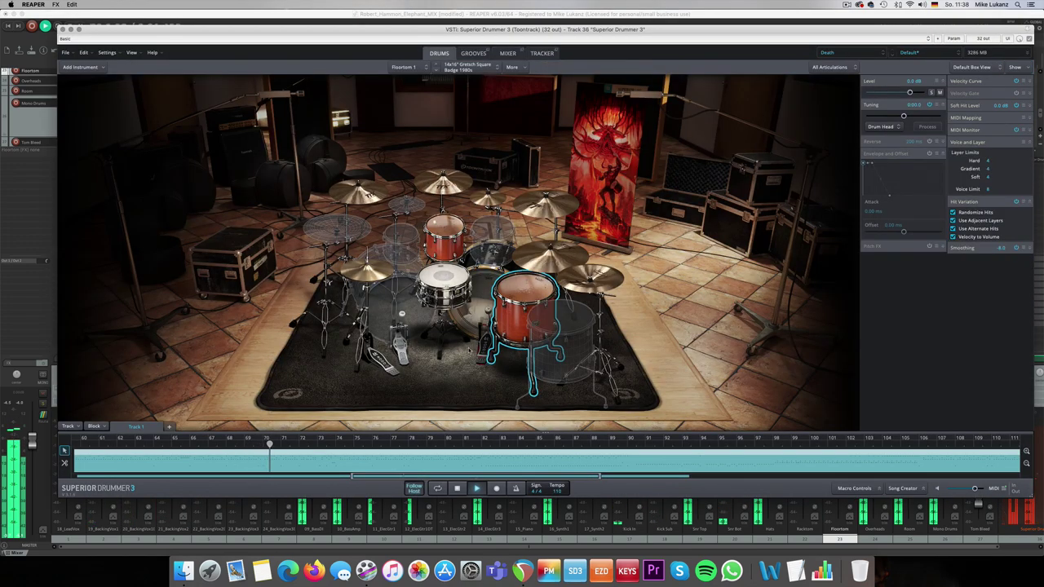
left_click(367, 269)
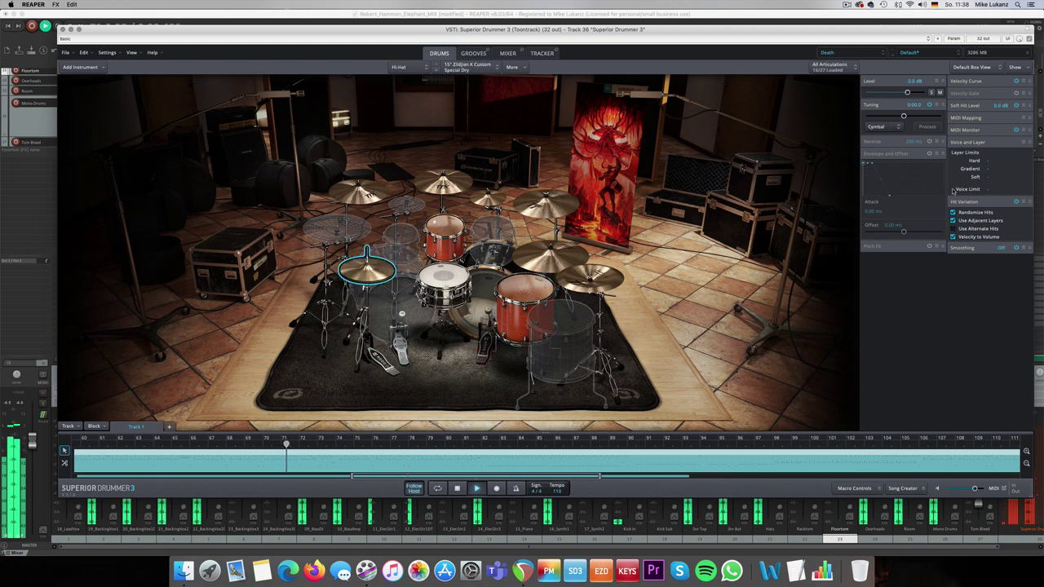
left_click(850, 71)
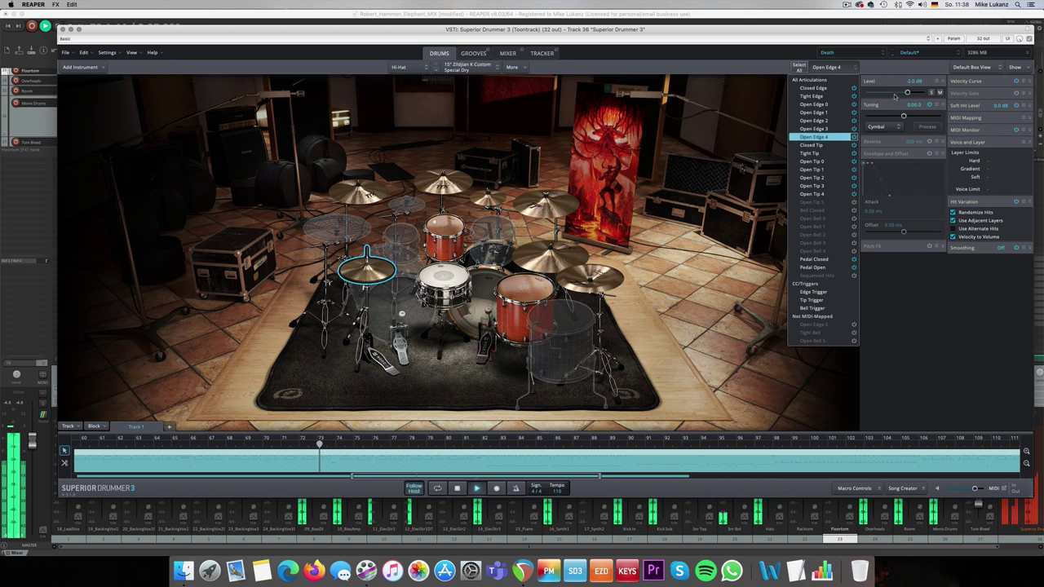
left_click(904, 95)
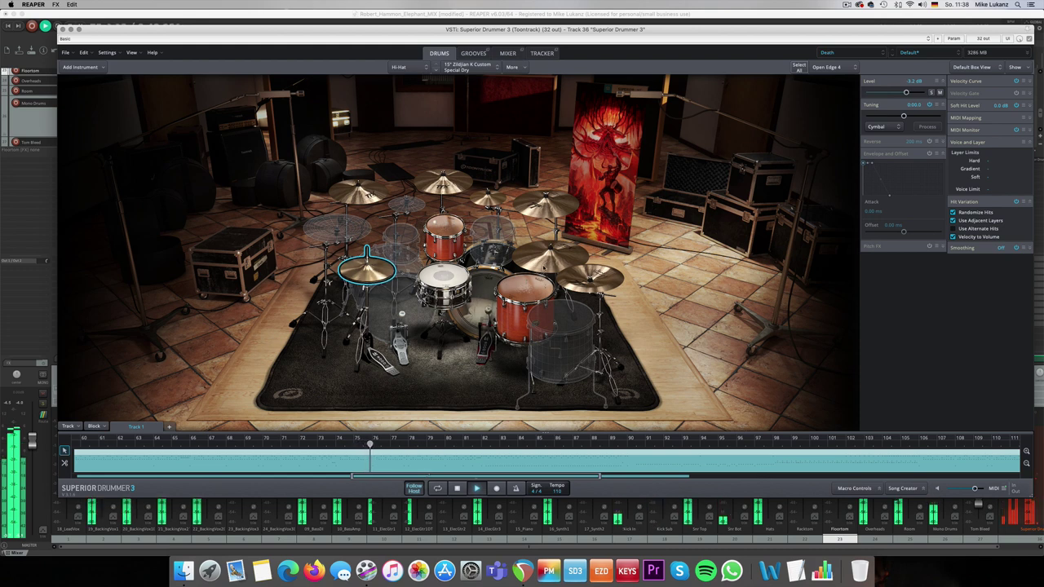
Select the Snare Top Cond and Snare Top Dyn channels in the drum mixer and raise their levels slightly together
left_click(445, 286)
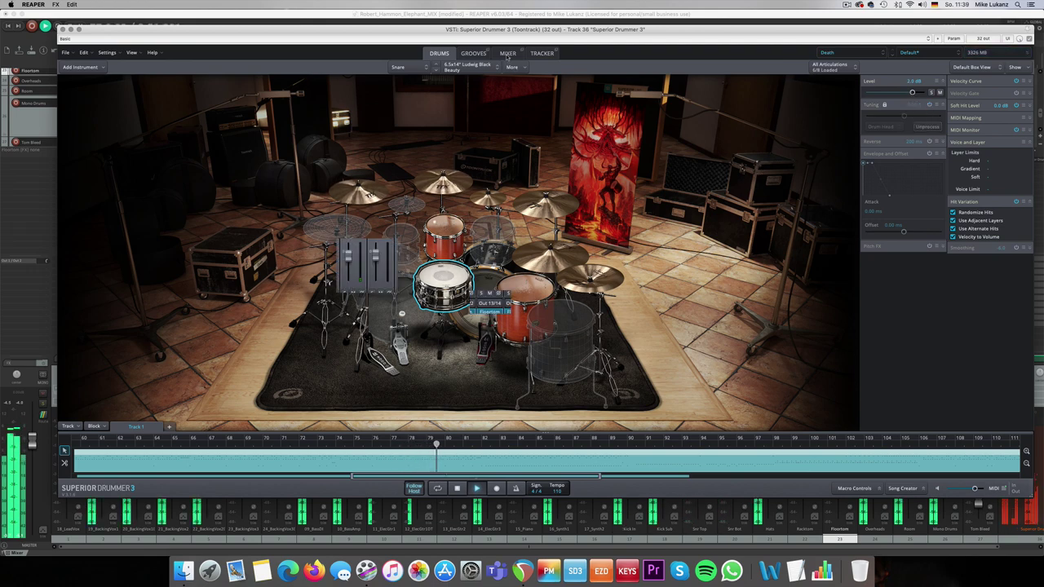
left_click(509, 54)
left_click(281, 319)
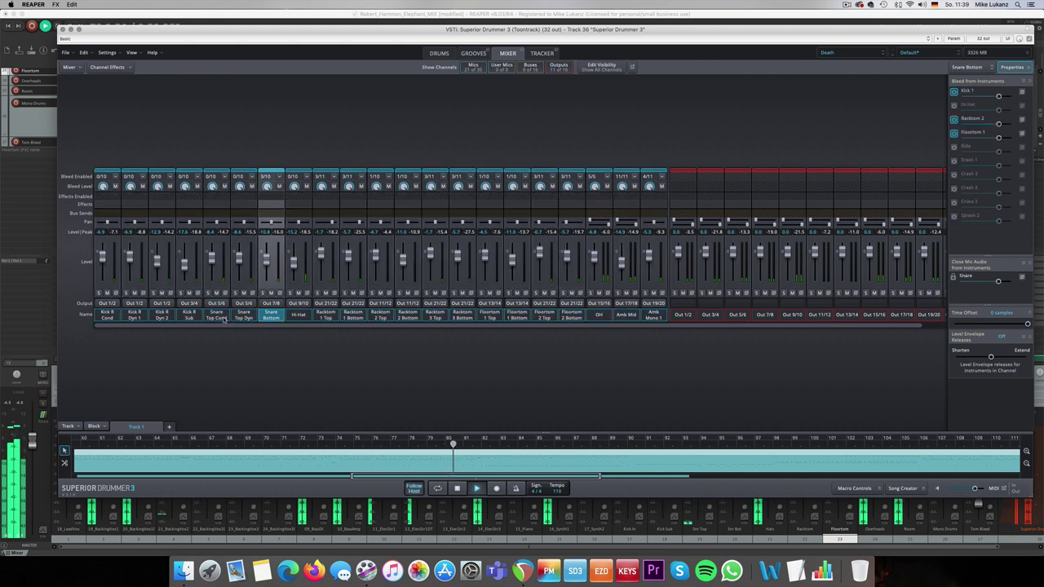
left_click(216, 265)
left_click(240, 265, "shift")
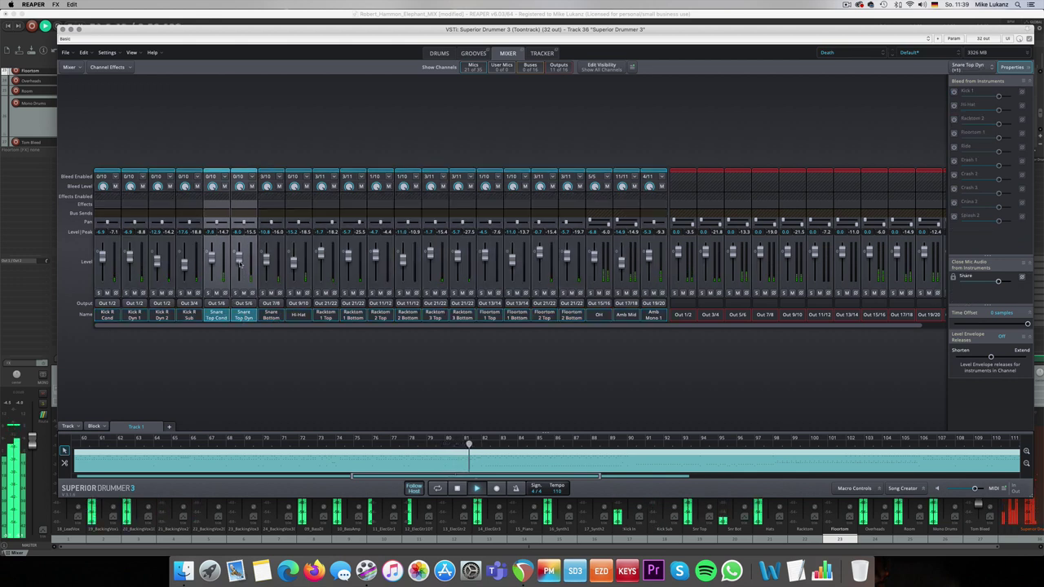
Lower the Crash 3 cymbal's level to -1.6 dB in the drum kit view and close the plug-in window
left_click(439, 54)
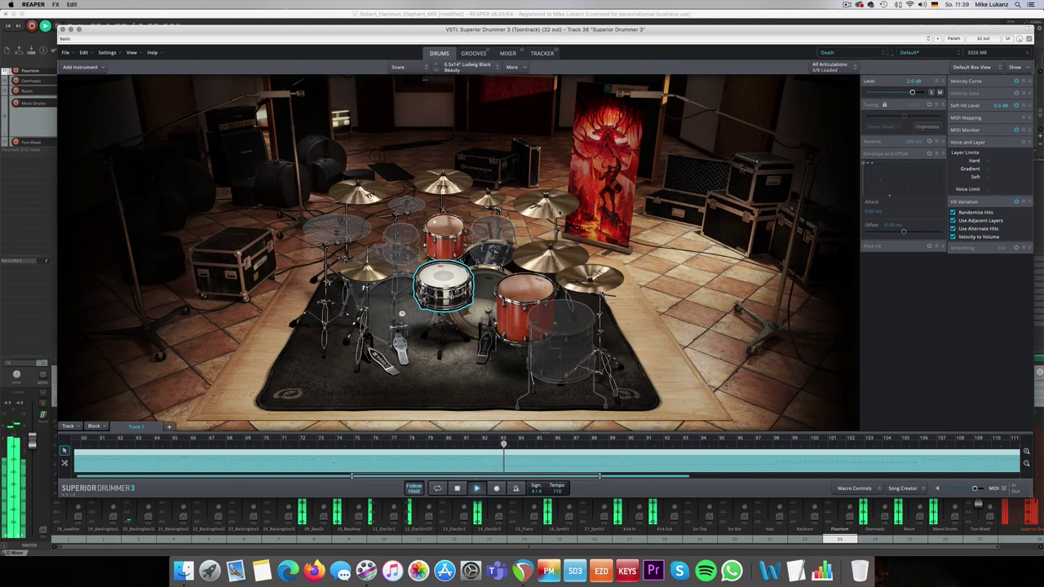
left_click(545, 200)
left_click_drag(1000, 236, 998, 279)
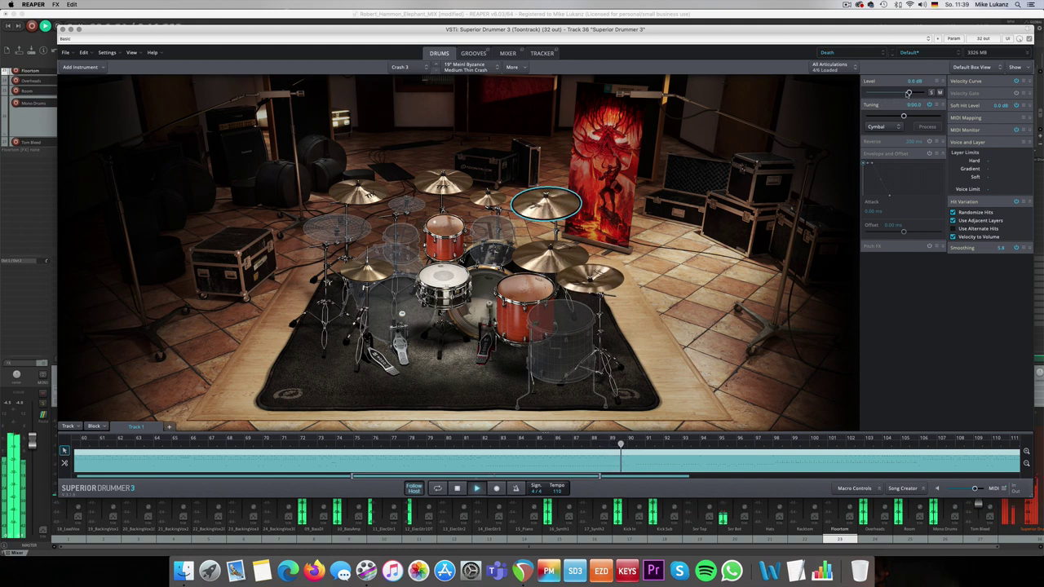
left_click_drag(909, 93, 906, 93)
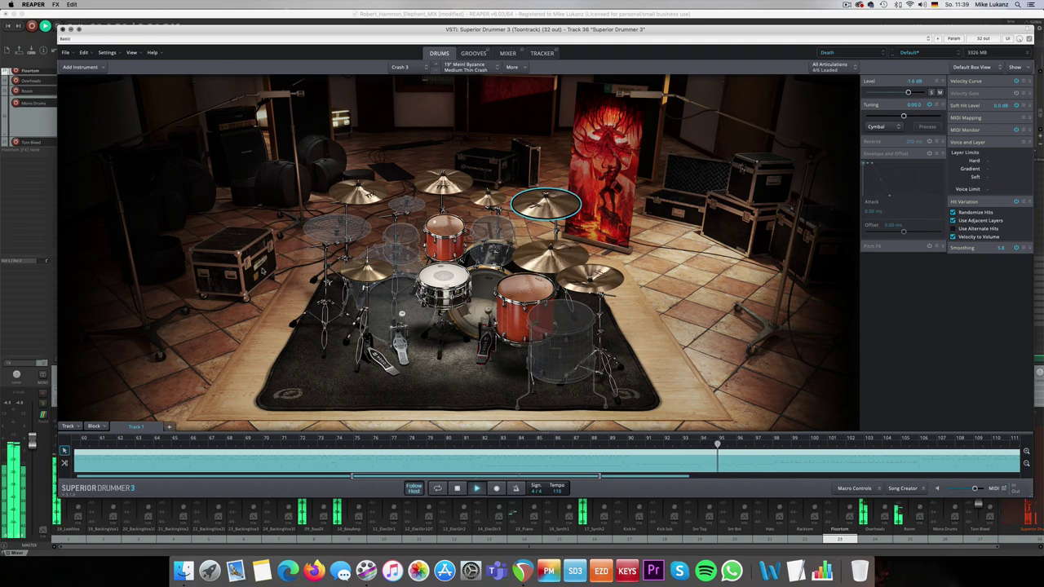
left_click(63, 29)
Reopen Superior Drummer 3 and adjust the levels of all tom channels, Racktom 1 Top through Floortom 2 Bottom, together
mouse_move(593, 455)
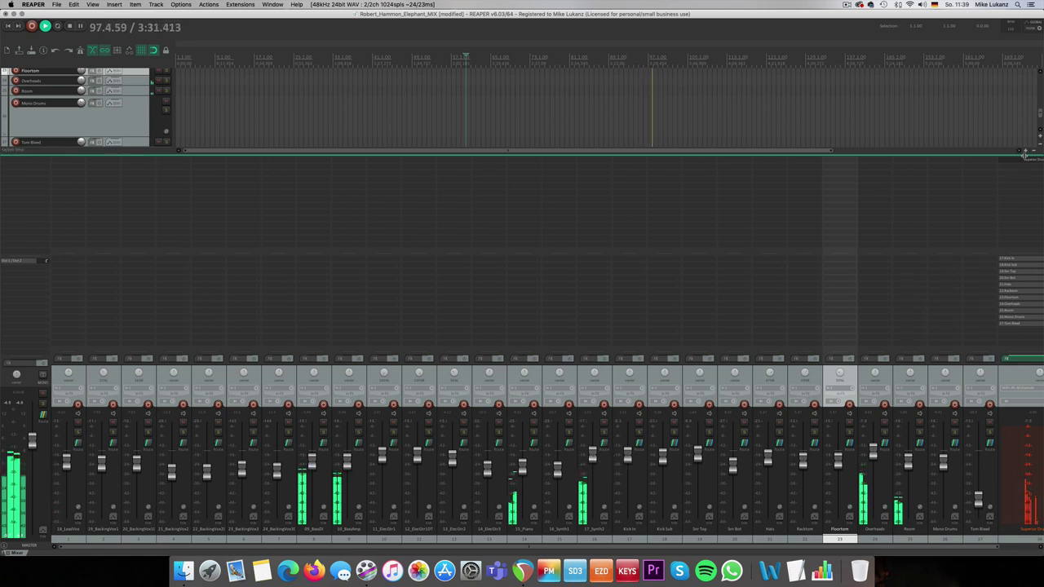
left_click(1020, 388)
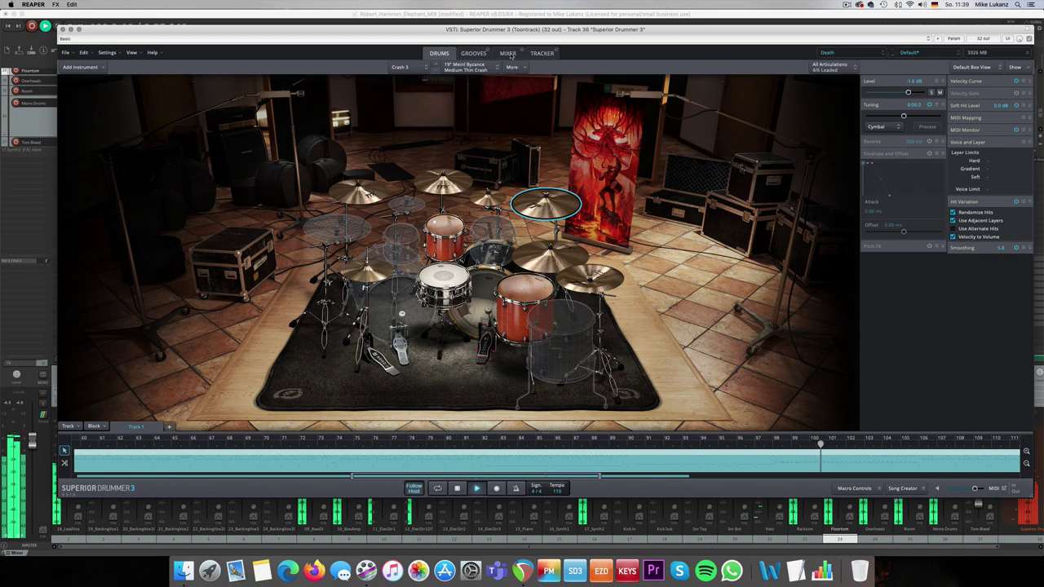
key("ctrl+3")
left_click(327, 316)
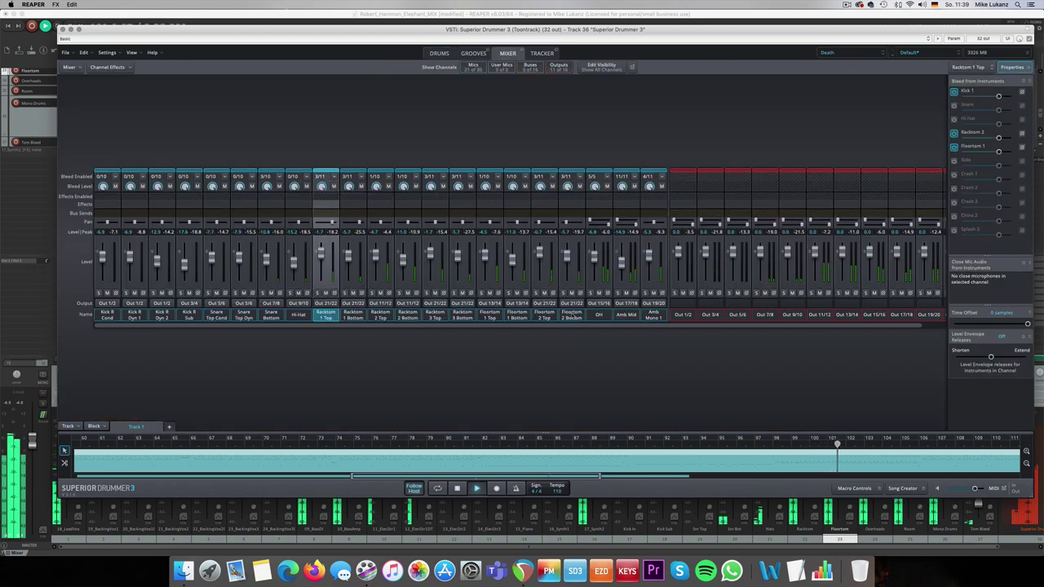
left_click(571, 316, "shift")
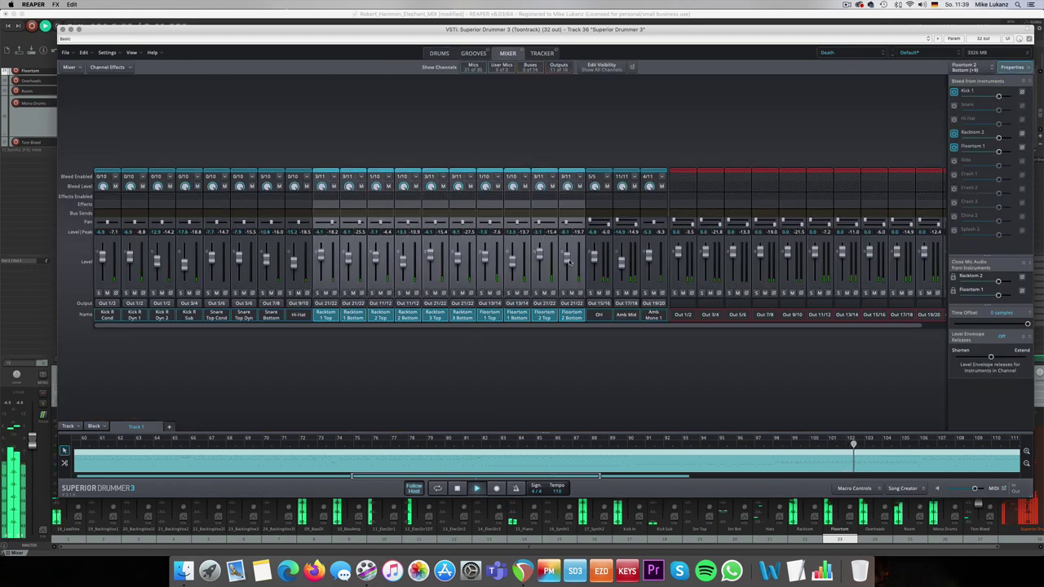
Open the drum track in the Grid Editor, examine the hi-hat's Open Edge 4 notes, and close the editor
left_click(440, 54)
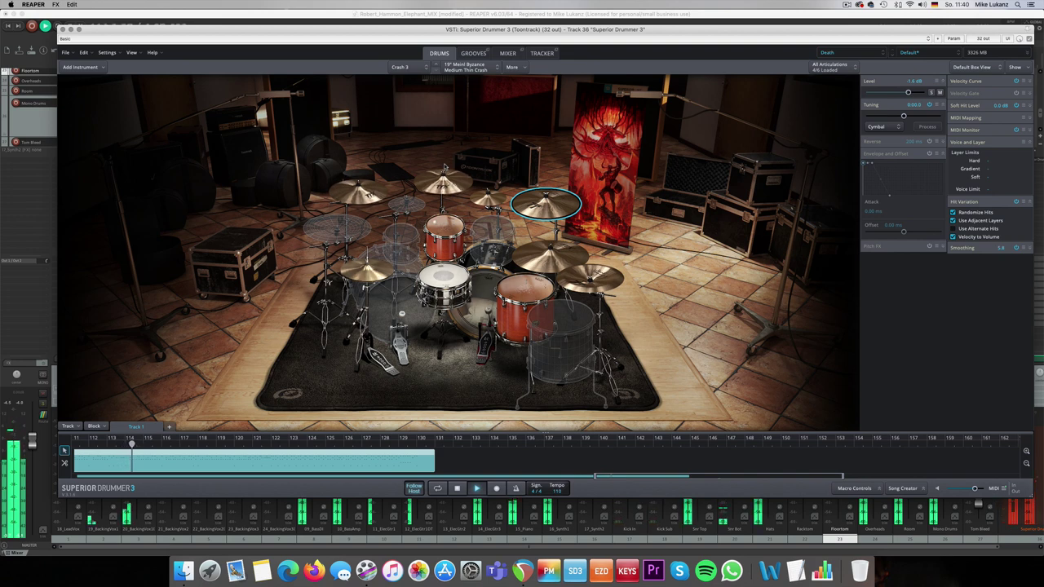
double_click(198, 464)
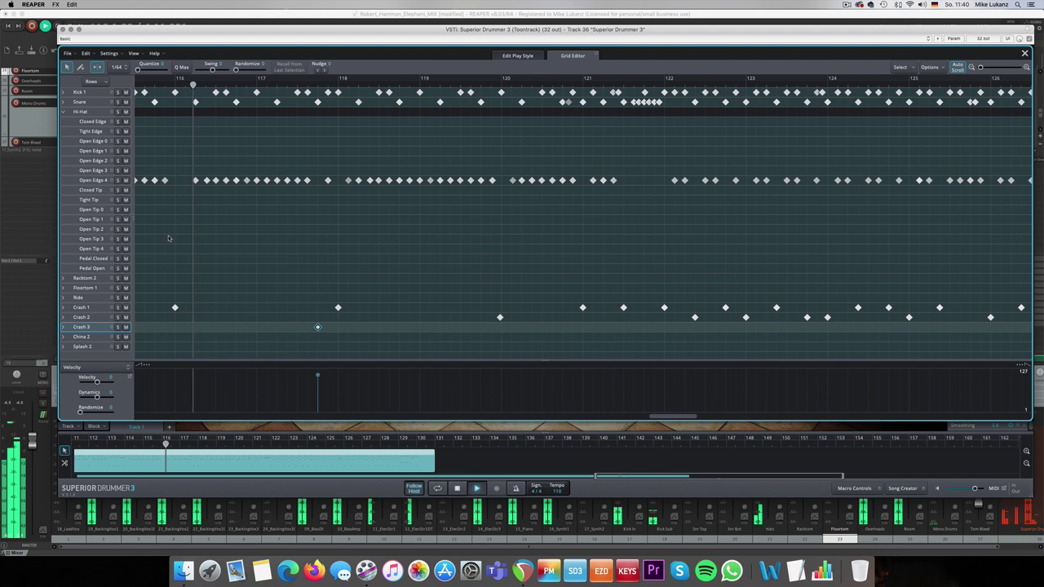
left_click(97, 182)
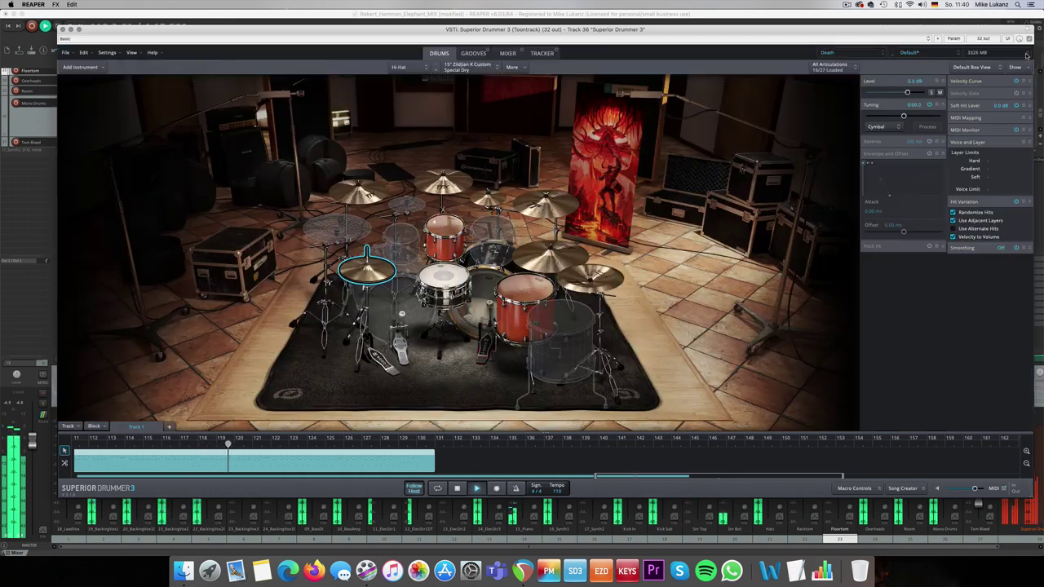
left_click(1024, 53)
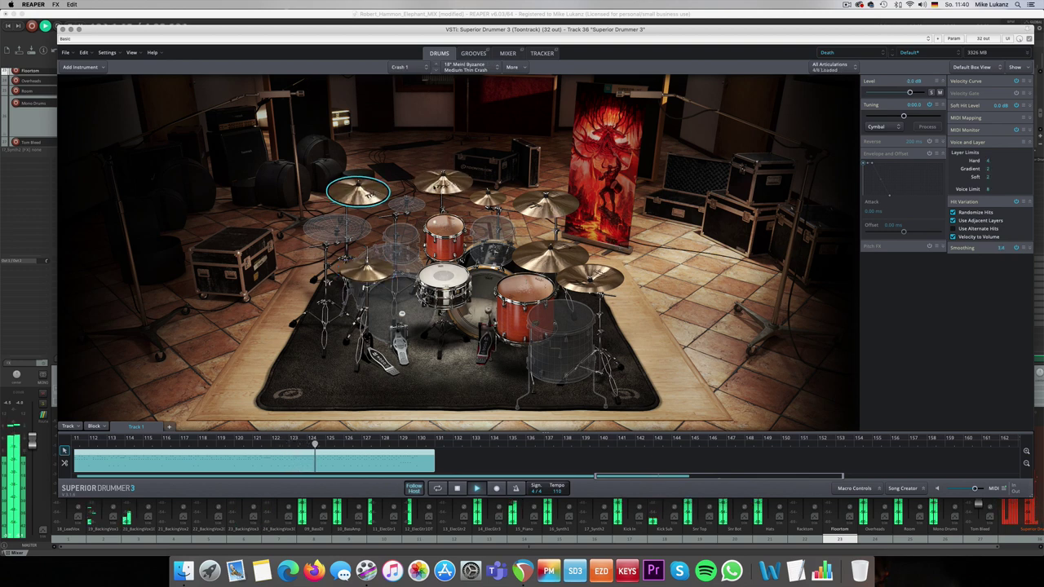
Raise Crash 1, Crash 2 and Crash 3 together slightly, bringing Crash 3 to -1.1 dB, and close the plug-in window
left_click_drag(908, 93, 909, 94)
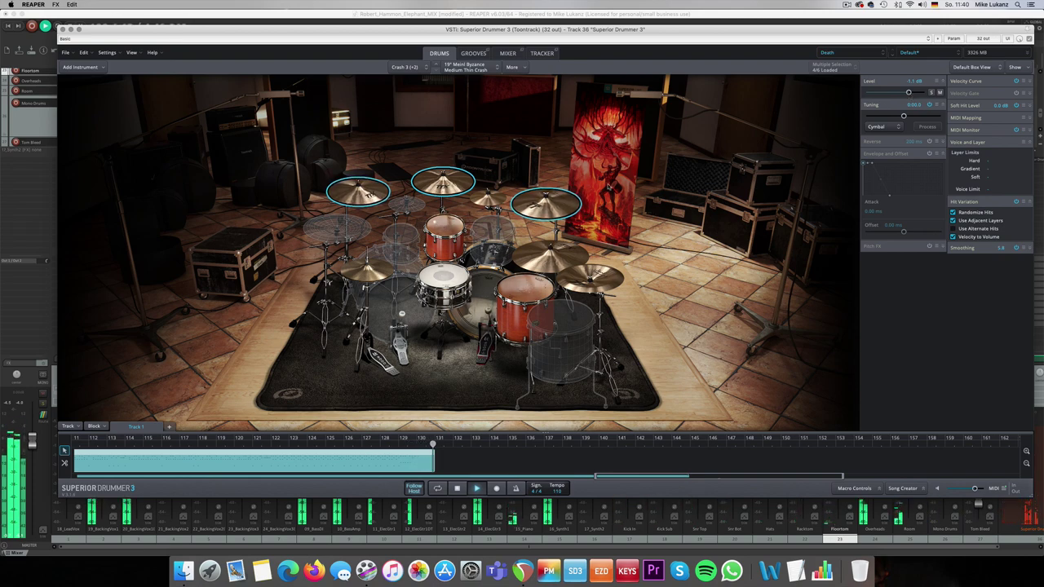
key("Escape")
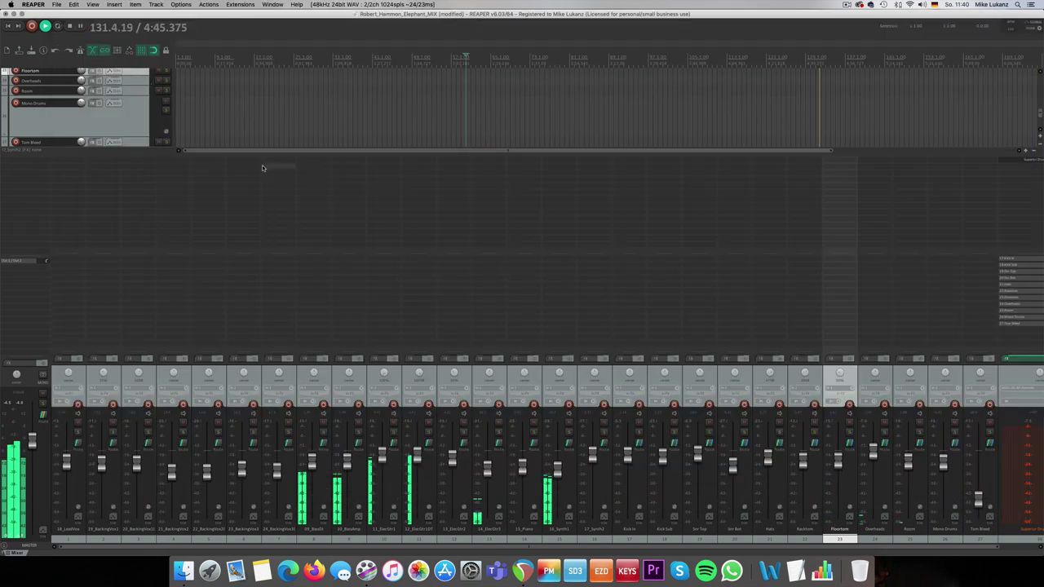